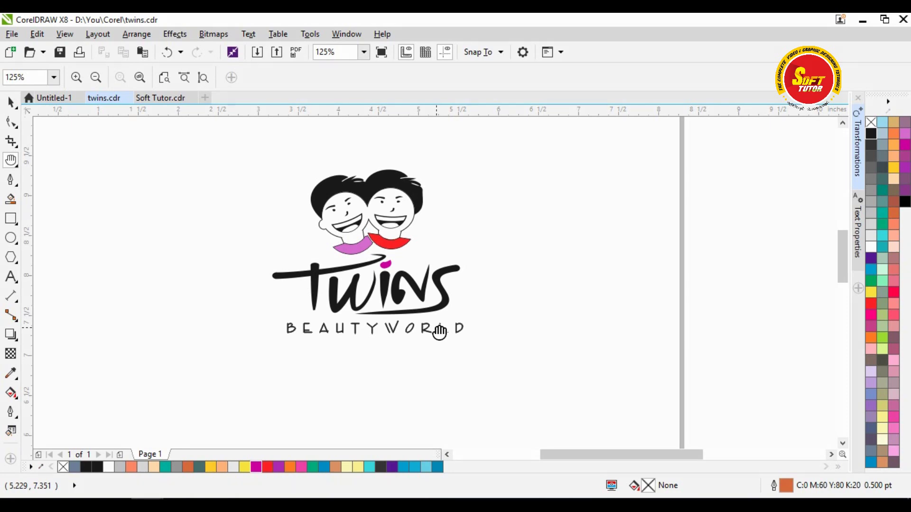
# - Draw a rectangle in the empty area below the Twins logo
pyautogui.moveTo(439, 332); pyautogui.dragTo(351, 257)
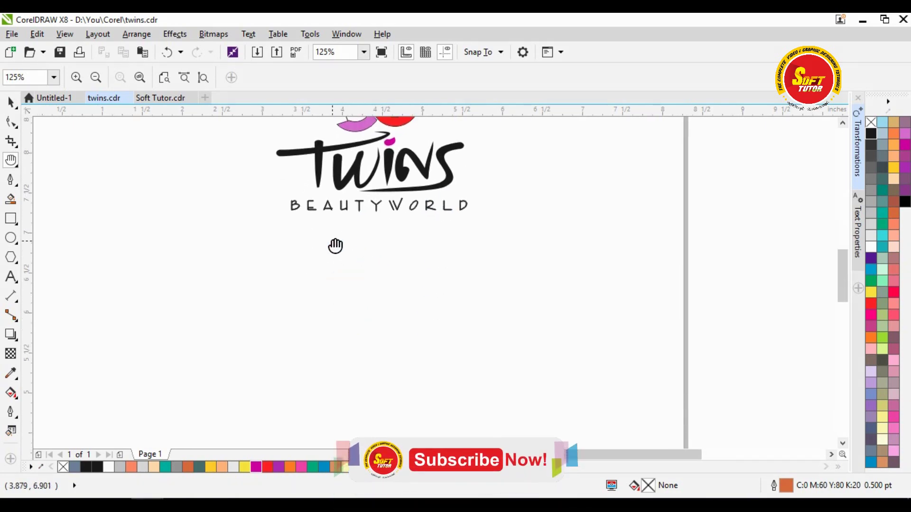
pyautogui.rightClick(336, 244)
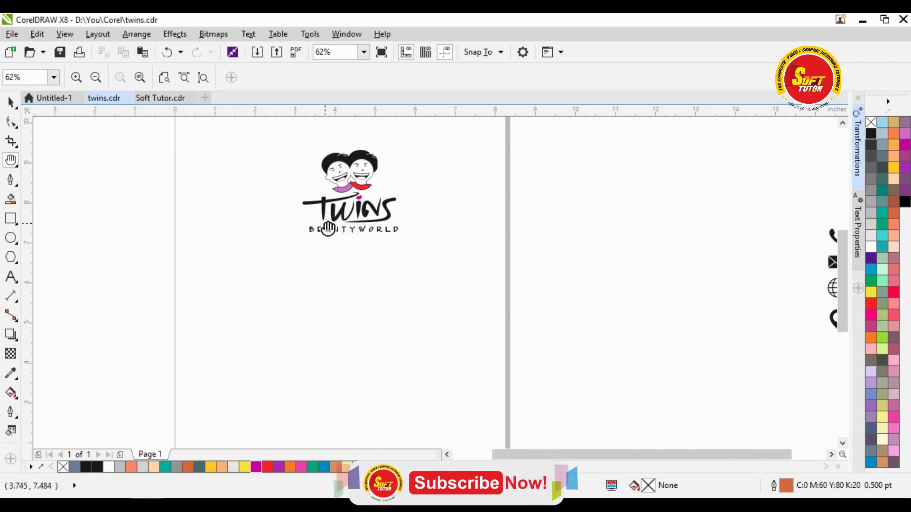
pyautogui.moveTo(328, 243); pyautogui.dragTo(331, 256)
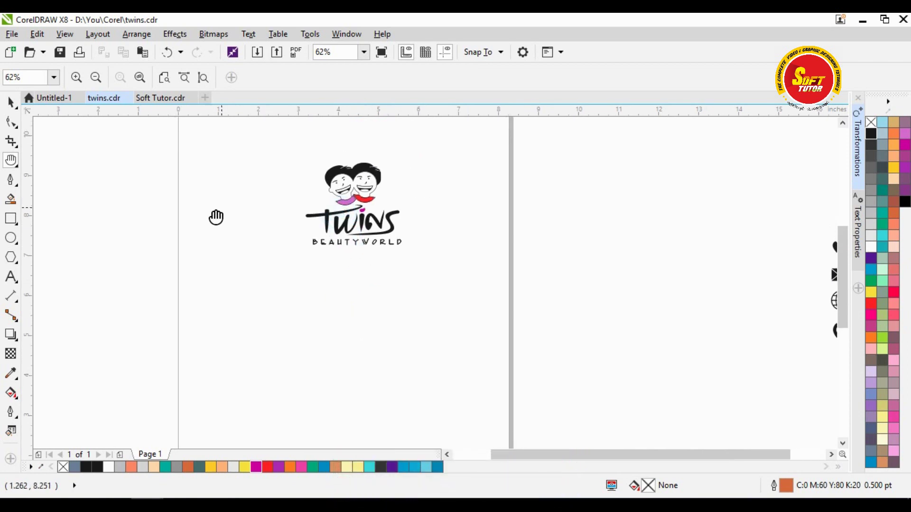
pyautogui.press('space')
pyautogui.click(501, 246)
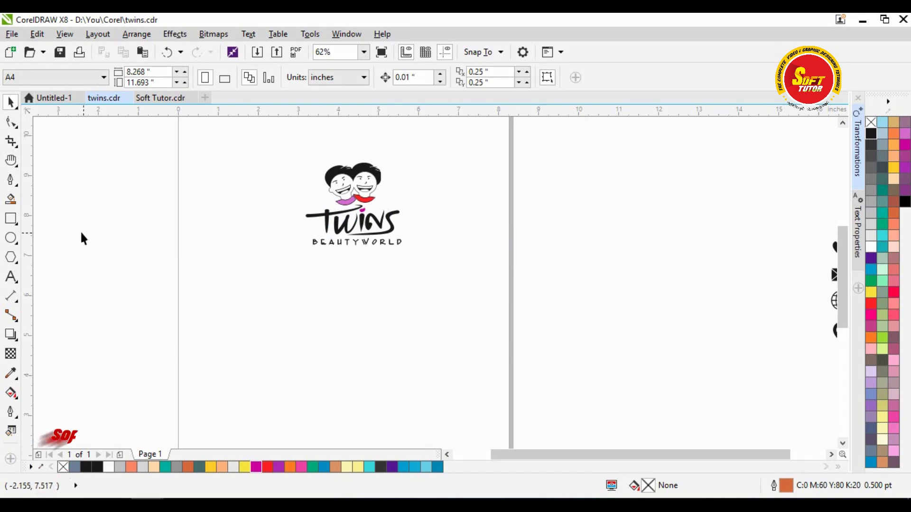
pyautogui.click(11, 219)
pyautogui.moveTo(248, 288)
pyautogui.mouseDown()
pyautogui.moveTo(289, 321)
pyautogui.moveTo(433, 375)
pyautogui.mouseUp()
# - Check the rectangle's width field and keep the page size at A4
pyautogui.click(151, 71)
pyautogui.doubleClick(150, 71)
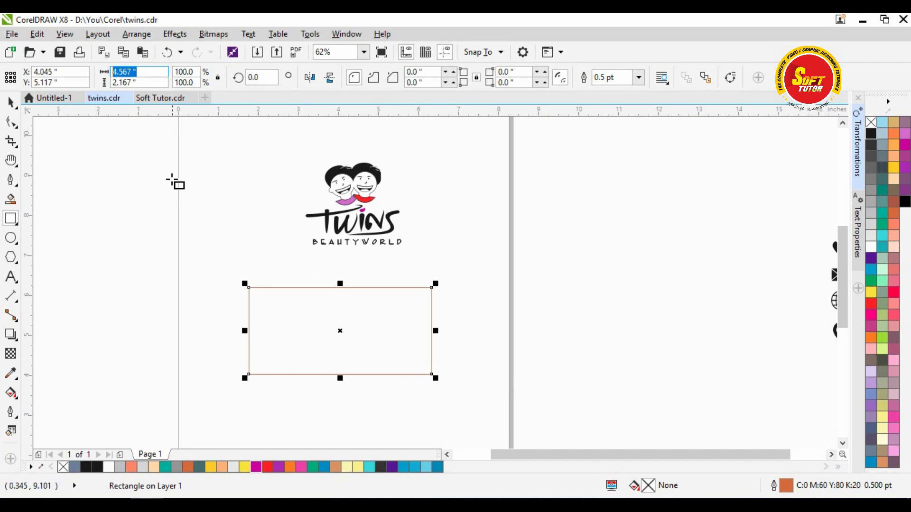
pyautogui.click(9, 102)
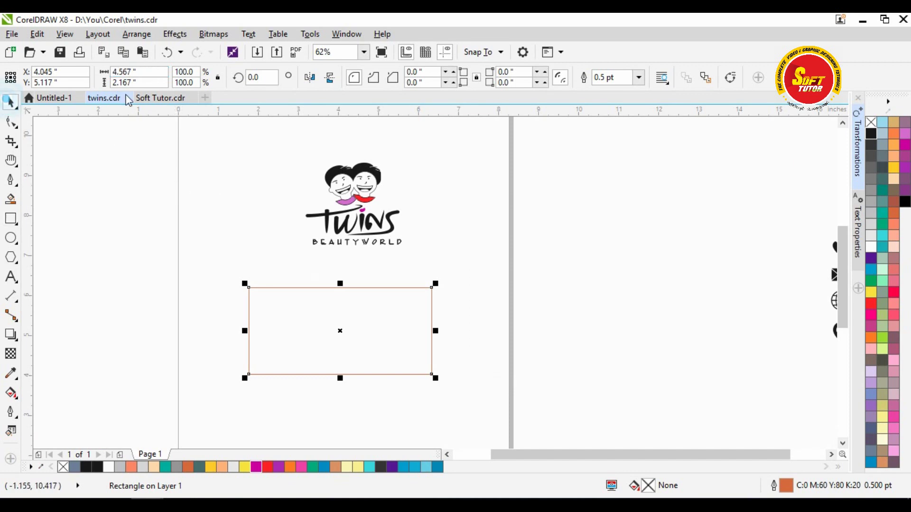
pyautogui.click(109, 161)
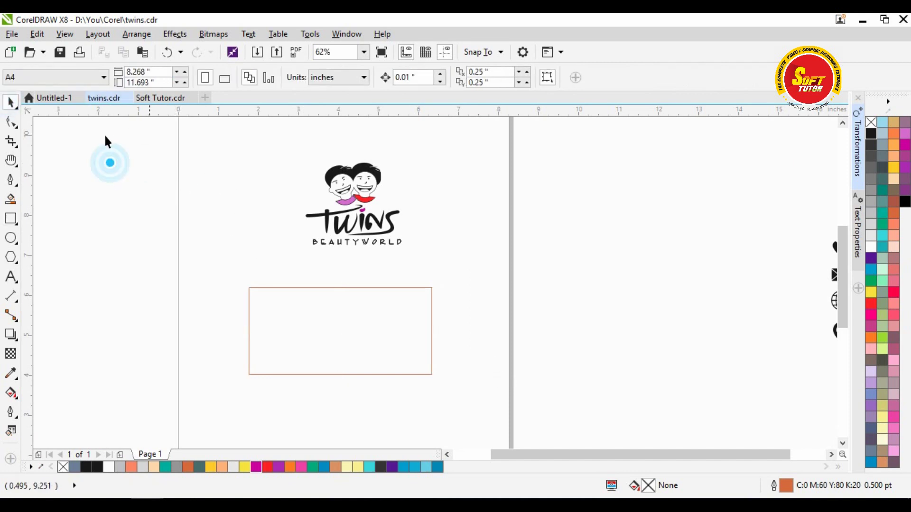
pyautogui.click(84, 84)
pyautogui.click(44, 91)
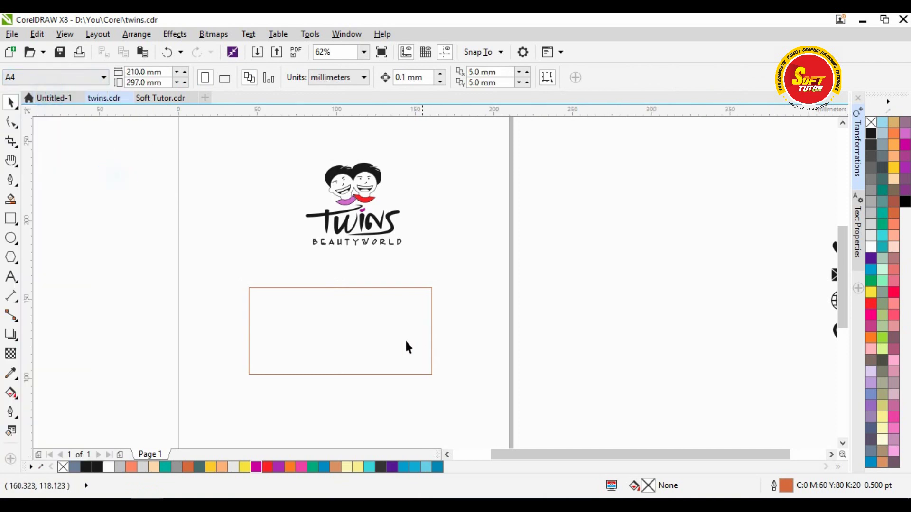
pyautogui.click(358, 319)
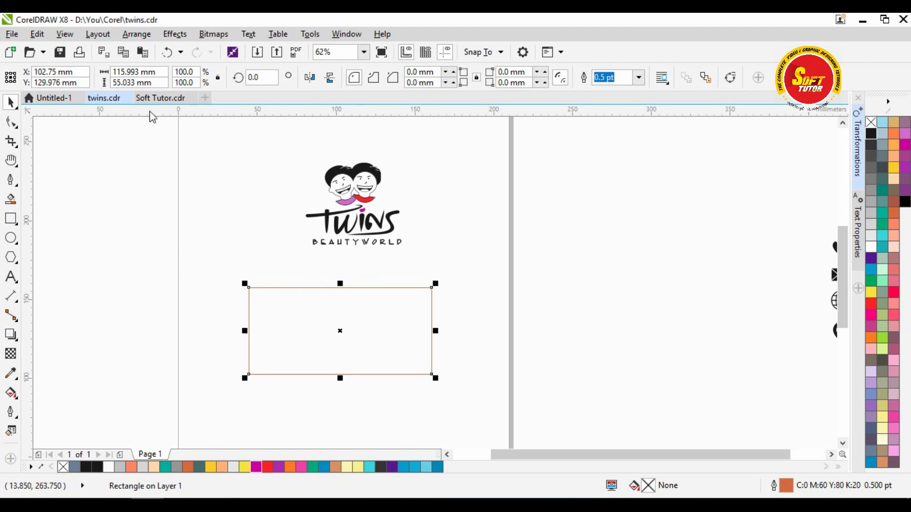
pyautogui.click(336, 349)
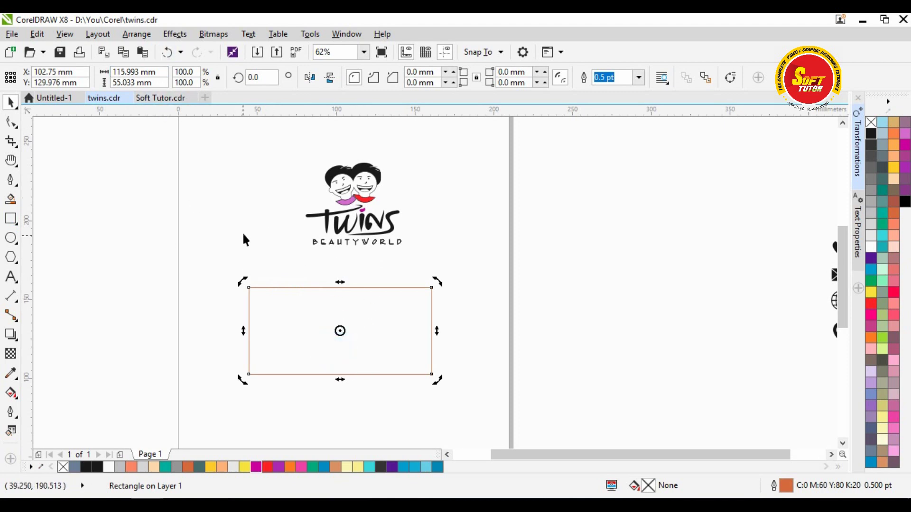
# - Switch measurement units to inches and resize the rectangle to 3.5 × 2.0 inches
pyautogui.click(189, 214)
pyautogui.click(337, 77)
pyautogui.click(332, 91)
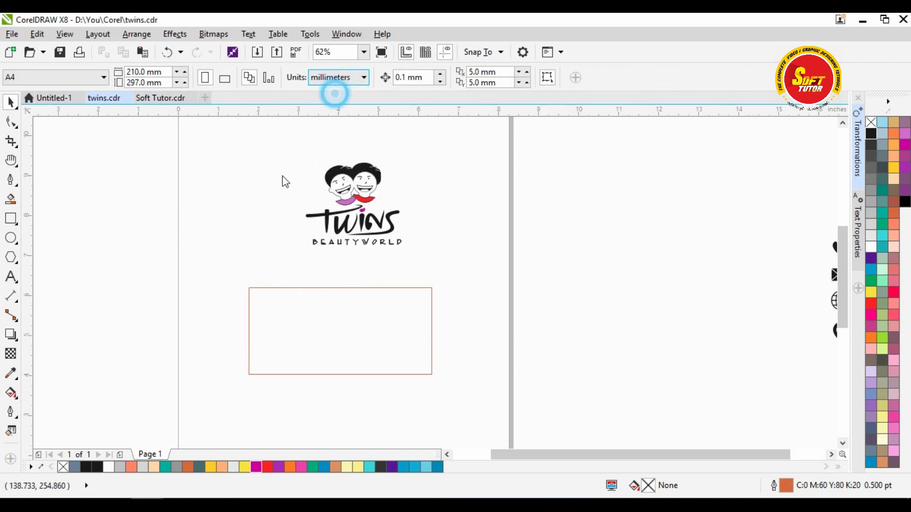
pyautogui.click(324, 311)
pyautogui.click(146, 73)
pyautogui.write('3.5')
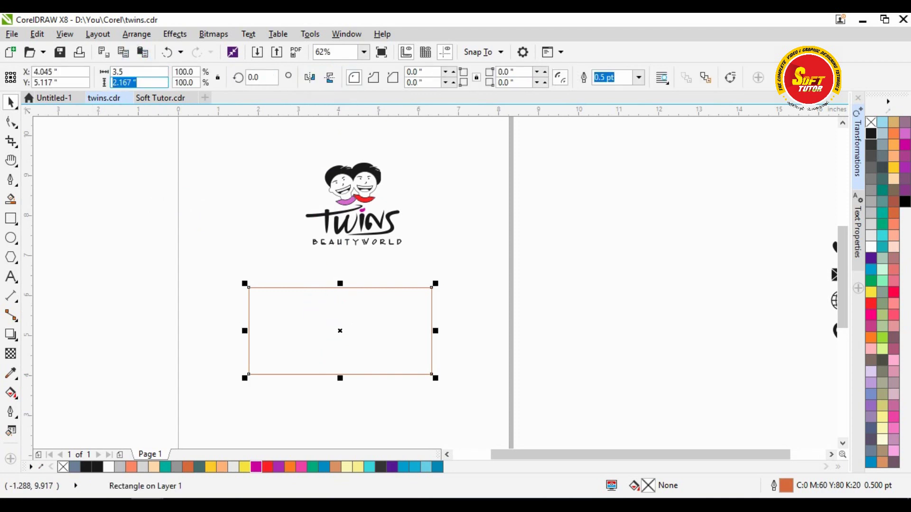
pyautogui.write('2')
pyautogui.press('Return')
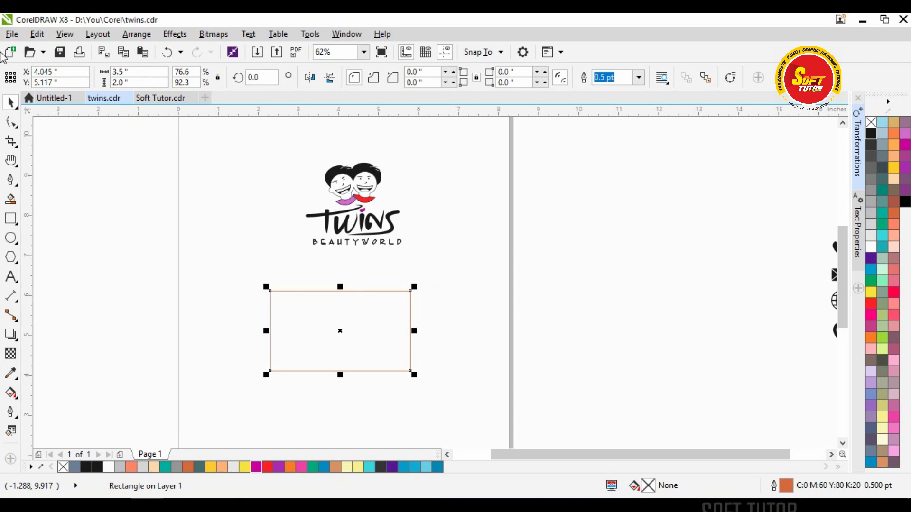
# - Nudge the rectangle up and slightly right into place below the logo
pyautogui.click(560, 294)
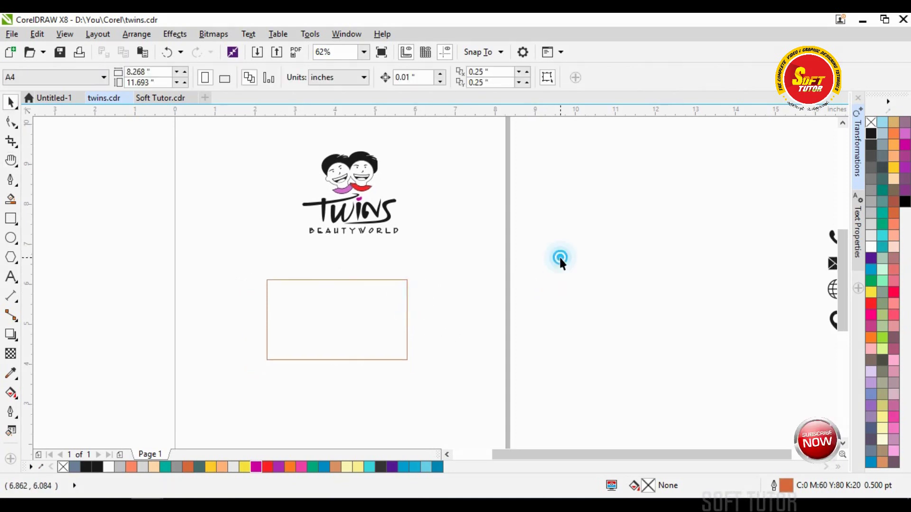
pyautogui.click(384, 301)
pyautogui.moveTo(368, 338); pyautogui.dragTo(378, 321)
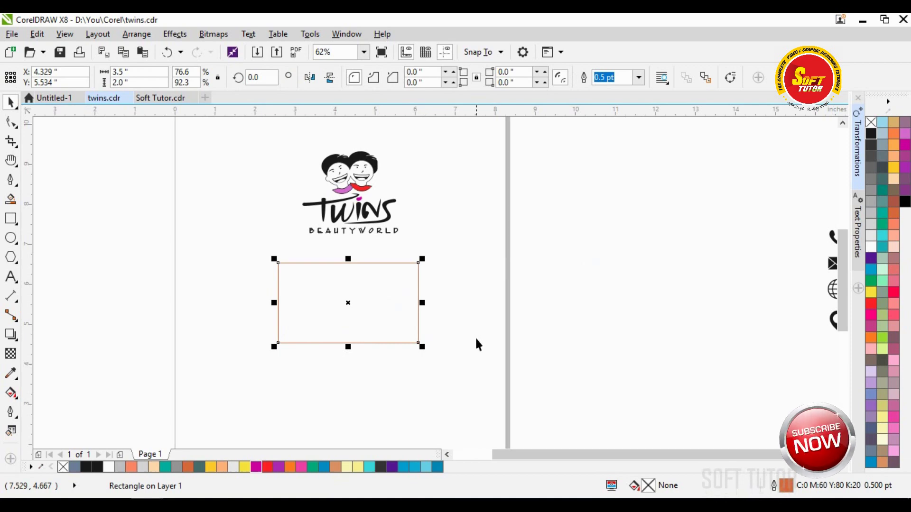
pyautogui.press('h')
pyautogui.moveTo(448, 248); pyautogui.dragTo(446, 266)
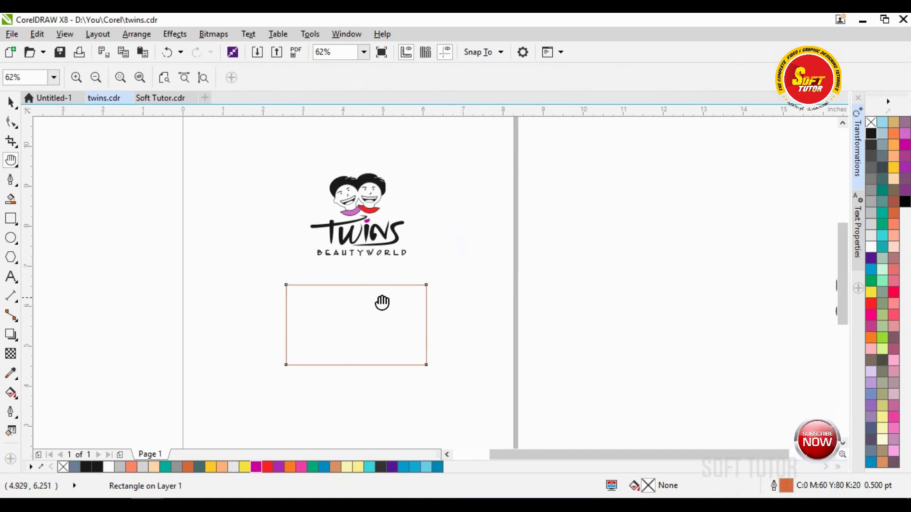
pyautogui.press('space')
pyautogui.click(516, 284)
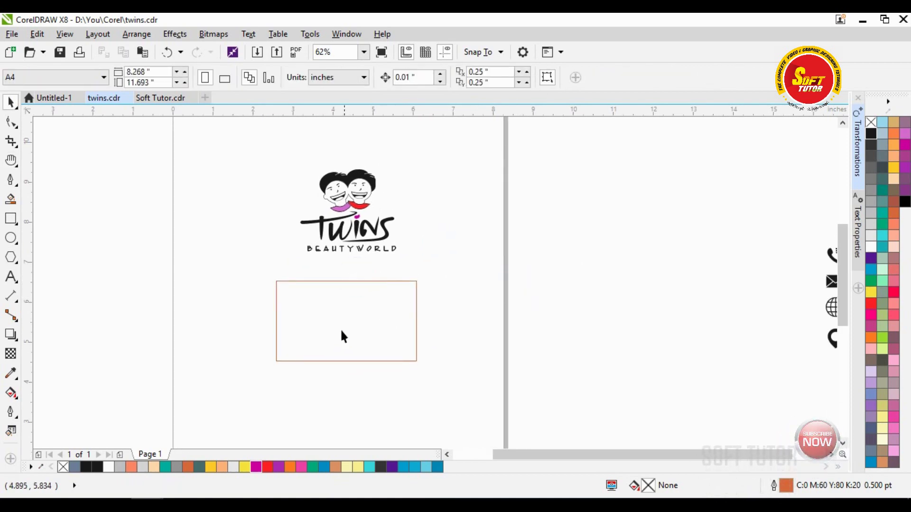
# - Move the Twins logo group down into the rectangle and shrink it to about three quarters
pyautogui.moveTo(273, 148); pyautogui.dragTo(375, 234)
pyautogui.scroll(2, 347, 216)
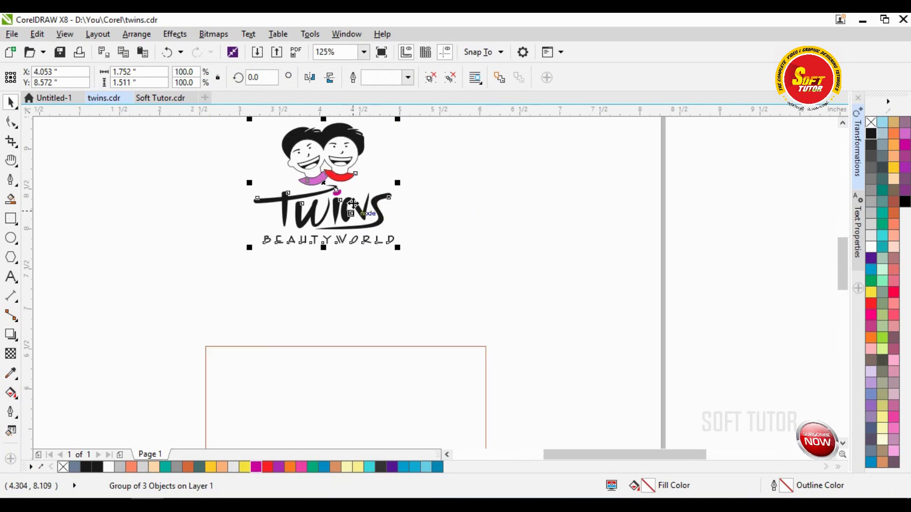
pyautogui.scroll(-2, 330, 173)
pyautogui.moveTo(330, 173); pyautogui.dragTo(345, 299)
pyautogui.scroll(2, 346, 300)
pyautogui.scroll(2, 346, 300)
pyautogui.moveTo(477, 143); pyautogui.dragTo(362, 238)
pyautogui.scroll(-2, 364, 235)
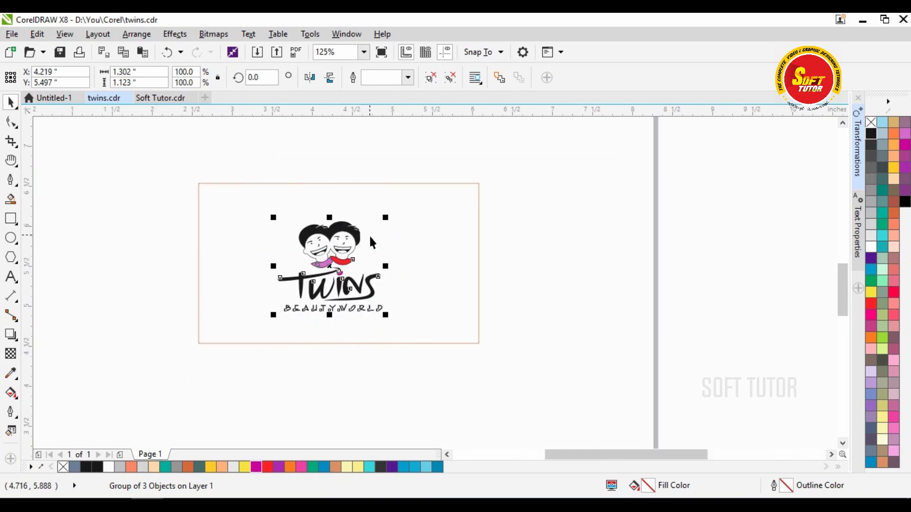
# - Shrink the logo slightly more, then select the card rectangle on its own
pyautogui.click(423, 227)
pyautogui.click(340, 239)
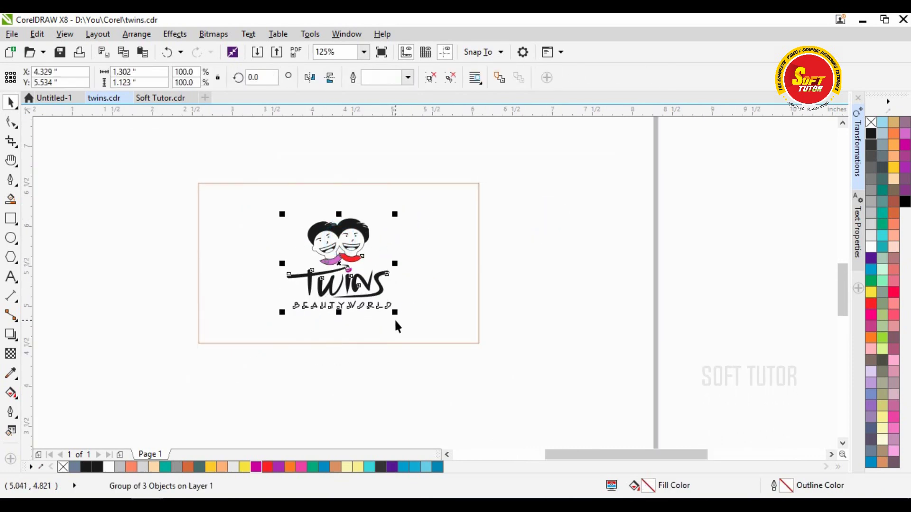
pyautogui.moveTo(395, 312); pyautogui.dragTo(392, 309)
pyautogui.keyDown('shift'); pyautogui.click(417, 252); pyautogui.keyUp('shift')
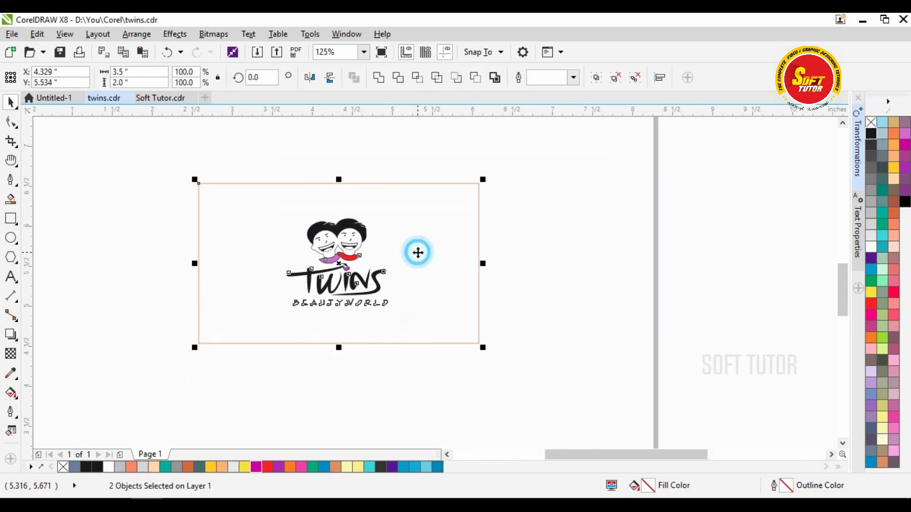
pyautogui.click(554, 250)
pyautogui.click(446, 237)
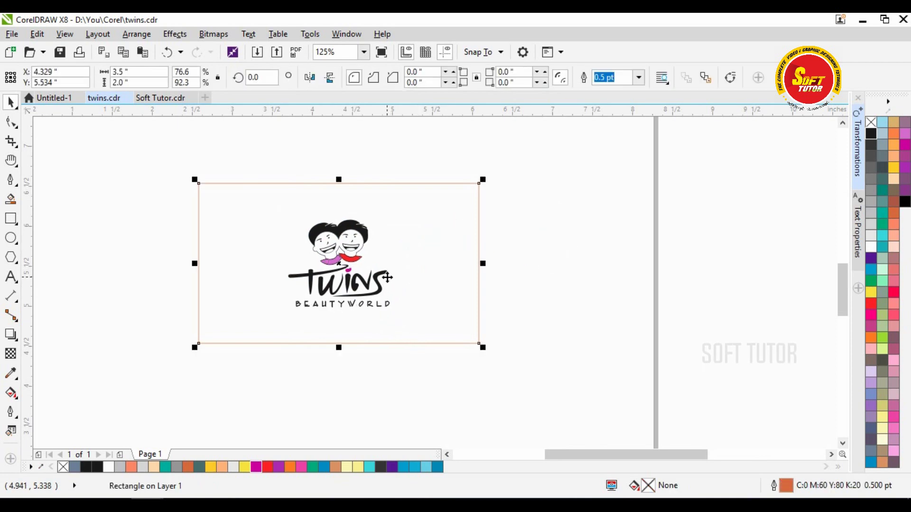
pyautogui.click(529, 264)
pyautogui.scroll(-1, 534, 286)
pyautogui.click(464, 215)
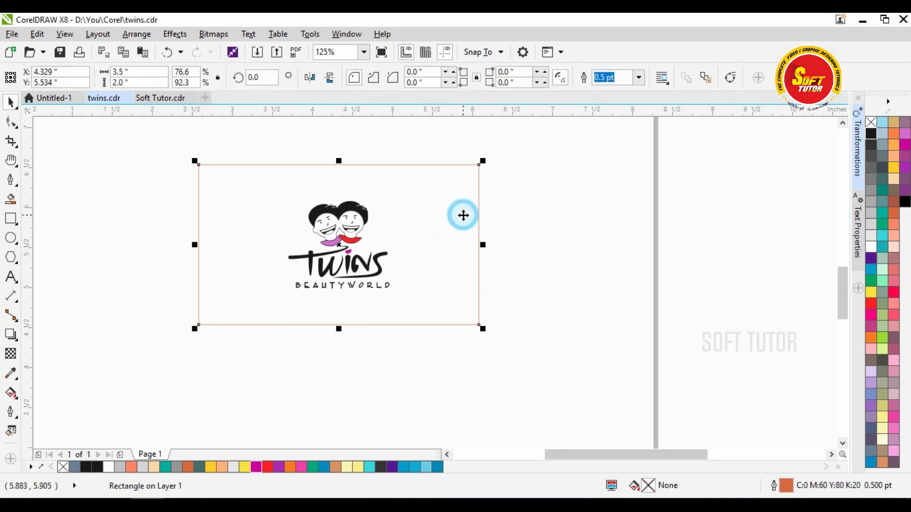
pyautogui.click(10, 392)
# - Give the card rectangle a gradient fill with blue at both the top and bottom nodes
pyautogui.moveTo(335, 224); pyautogui.dragTo(338, 324)
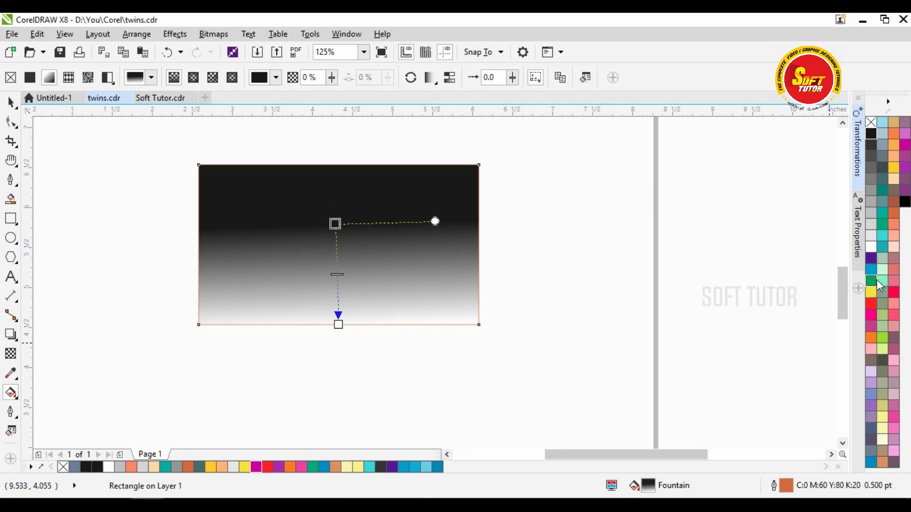
pyautogui.click(431, 467)
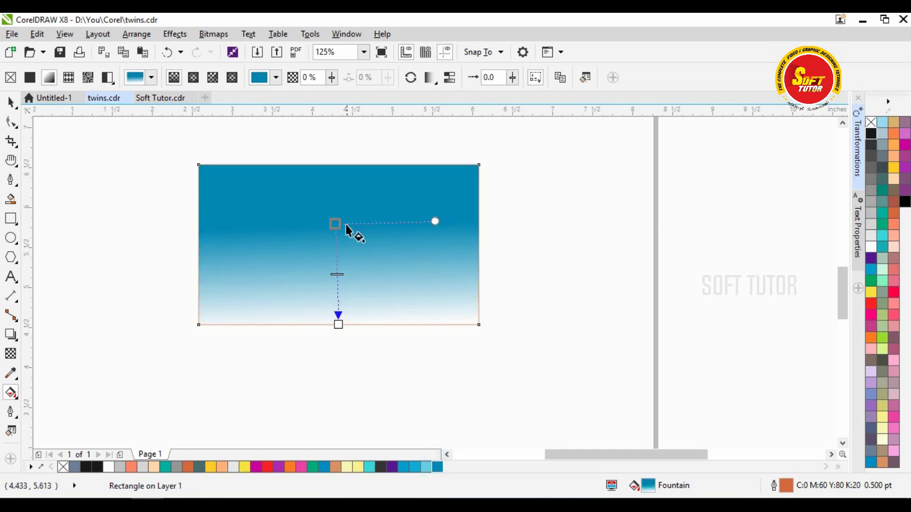
pyautogui.moveTo(338, 221); pyautogui.dragTo(336, 189)
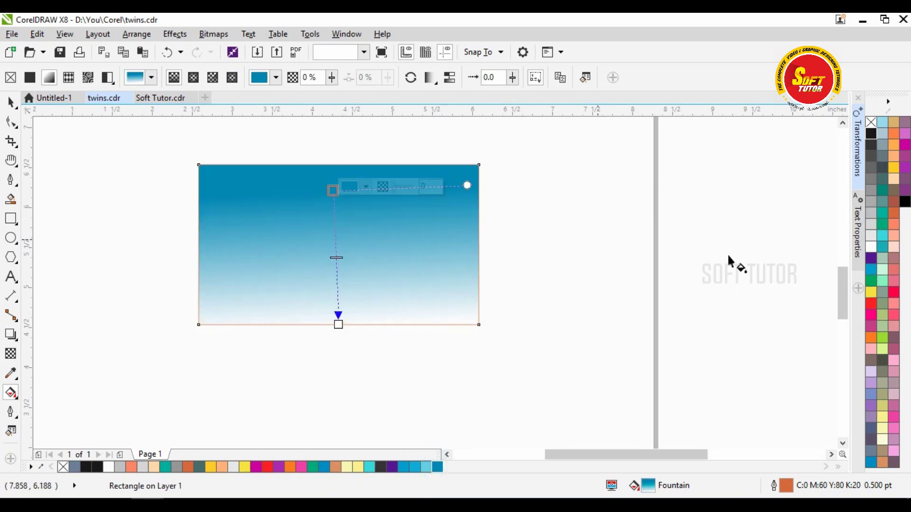
pyautogui.click(338, 324)
pyautogui.click(415, 467)
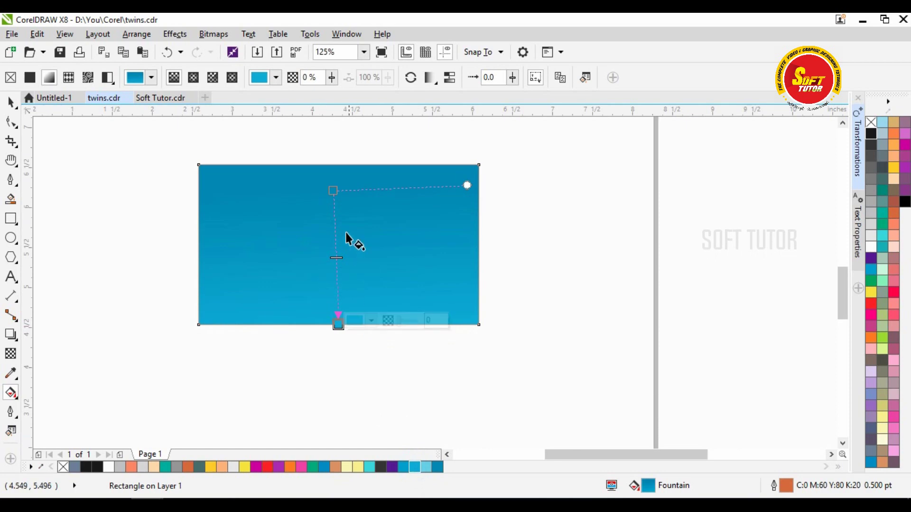
pyautogui.moveTo(343, 224); pyautogui.dragTo(344, 325)
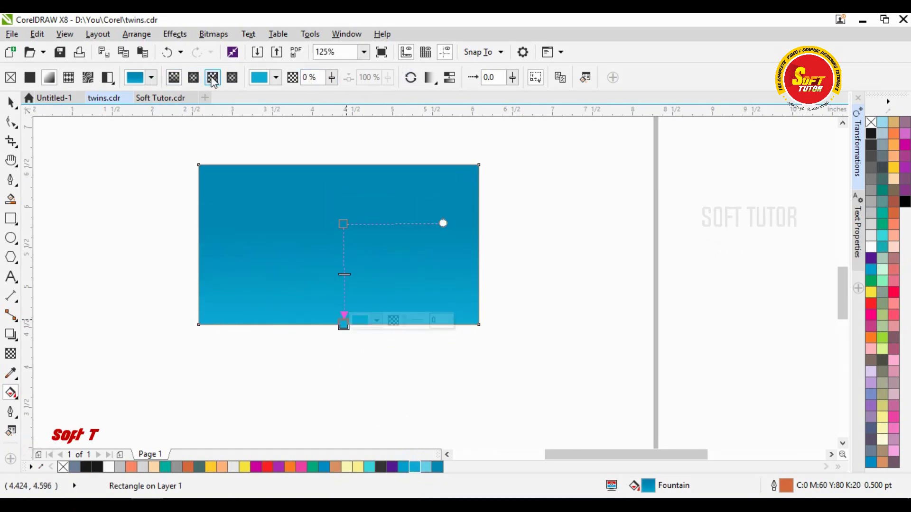
# - Make it an elliptical gradient centred higher, with a darker blue at the outer node
pyautogui.click(193, 77)
pyautogui.moveTo(350, 275); pyautogui.dragTo(342, 224)
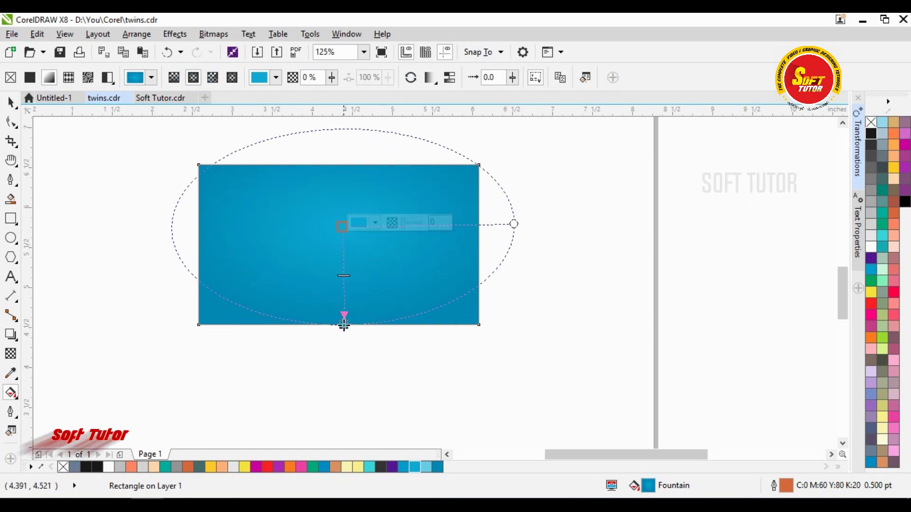
pyautogui.click(344, 325)
pyautogui.click(376, 320)
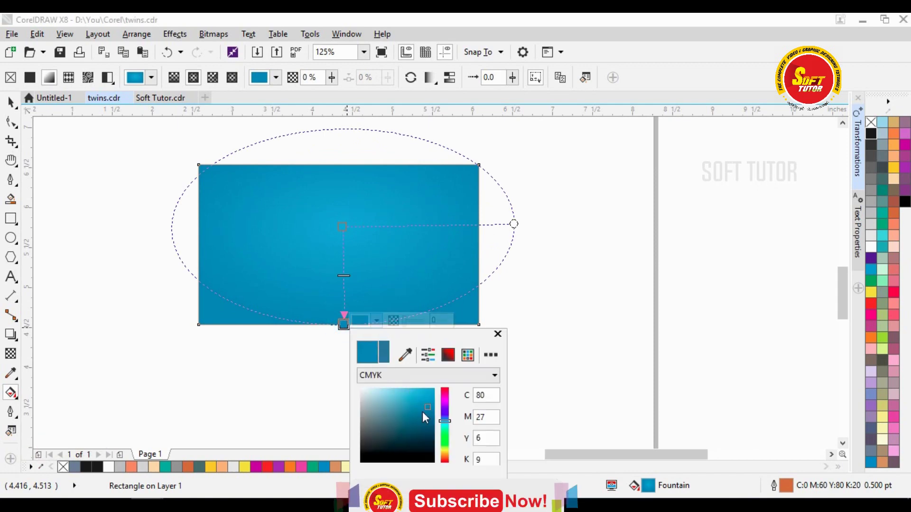
pyautogui.moveTo(427, 406); pyautogui.dragTo(430, 421)
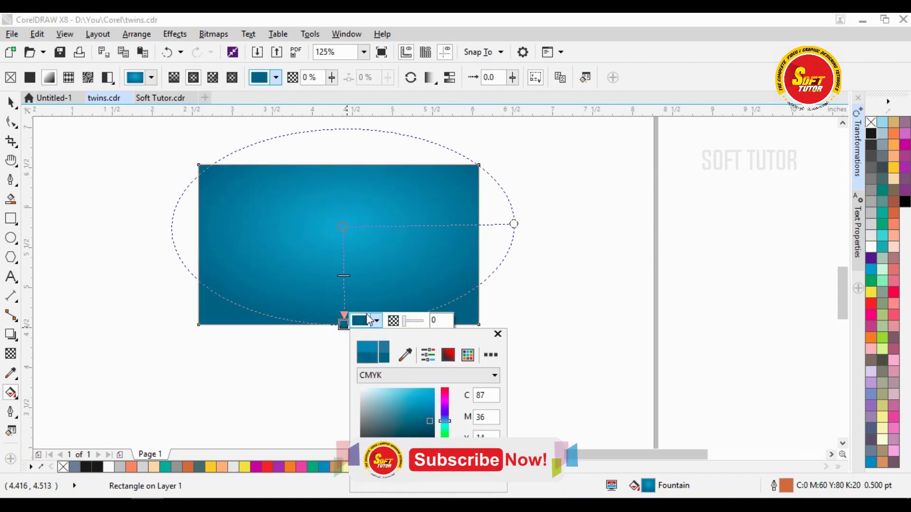
pyautogui.click(343, 223)
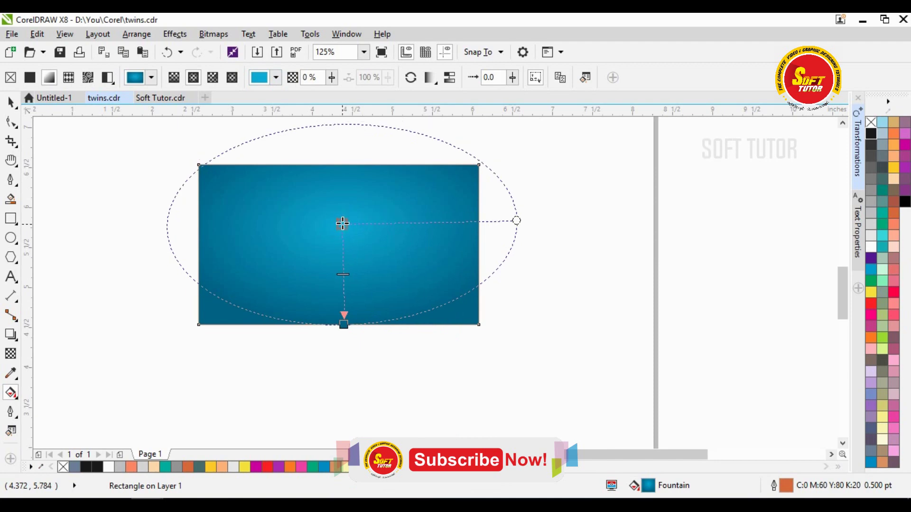
pyautogui.click(10, 101)
pyautogui.click(616, 250)
pyautogui.click(450, 193)
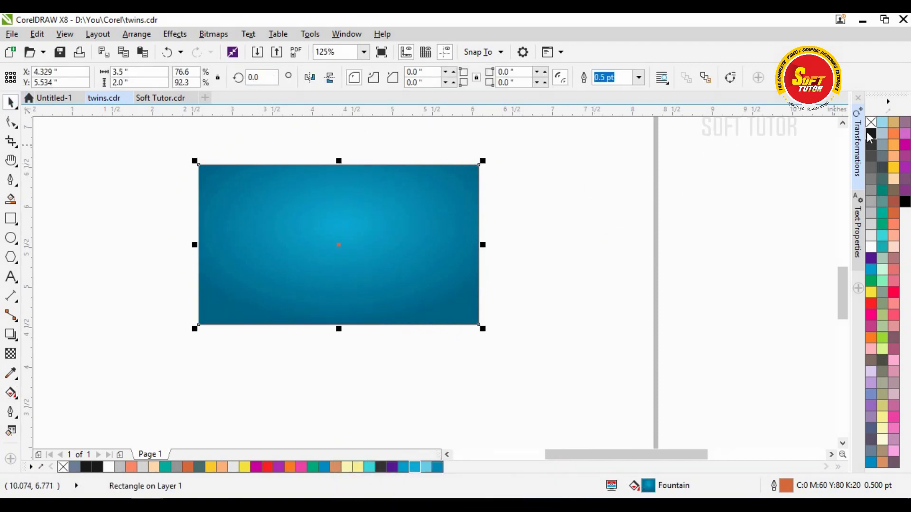
# - Remove the card rectangle's orange outline using the no-colour swatch
pyautogui.scroll(5, 395, 187)
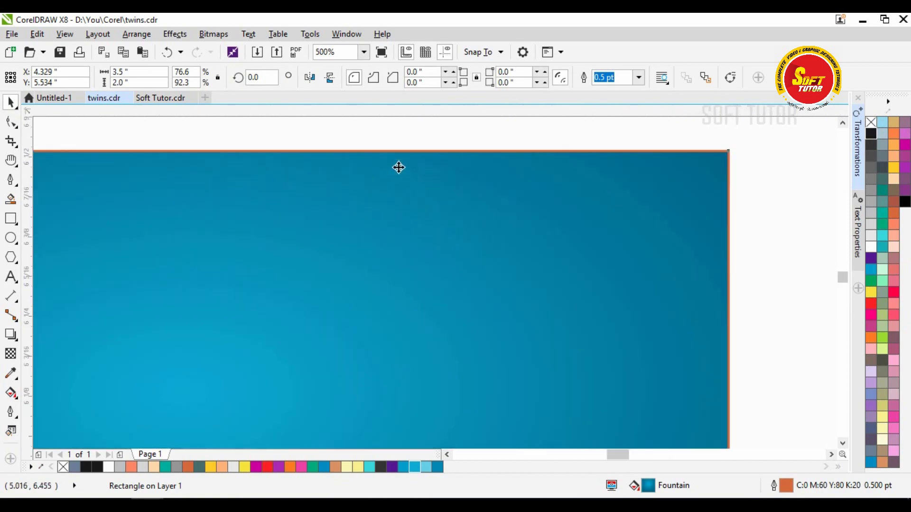
pyautogui.scroll(-3, 379, 168)
pyautogui.scroll(5, 351, 180)
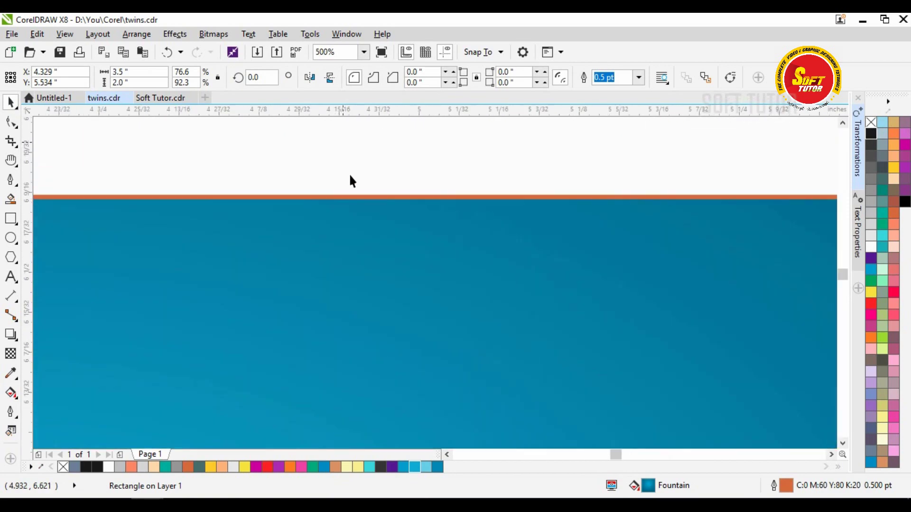
pyautogui.scroll(-5, 349, 201)
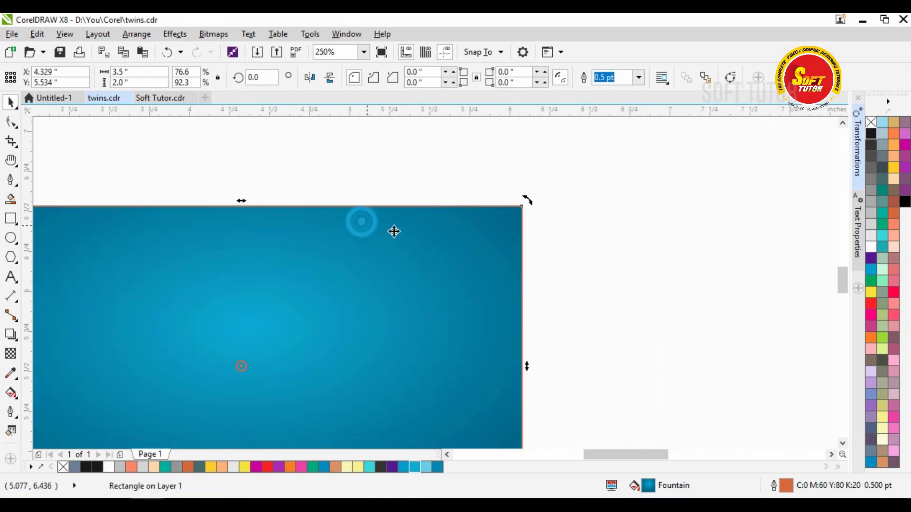
pyautogui.rightClick(873, 123)
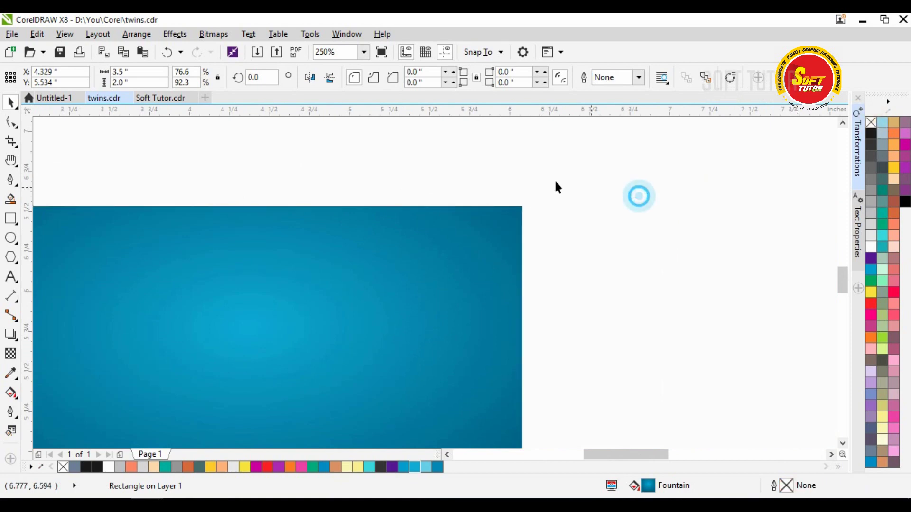
pyautogui.click(559, 182)
pyautogui.scroll(-2, 560, 183)
pyautogui.click(482, 219)
# - Send the gradient rectangle to the back, behind the logo, with Shift+PgDn
pyautogui.scroll(1, 458, 225)
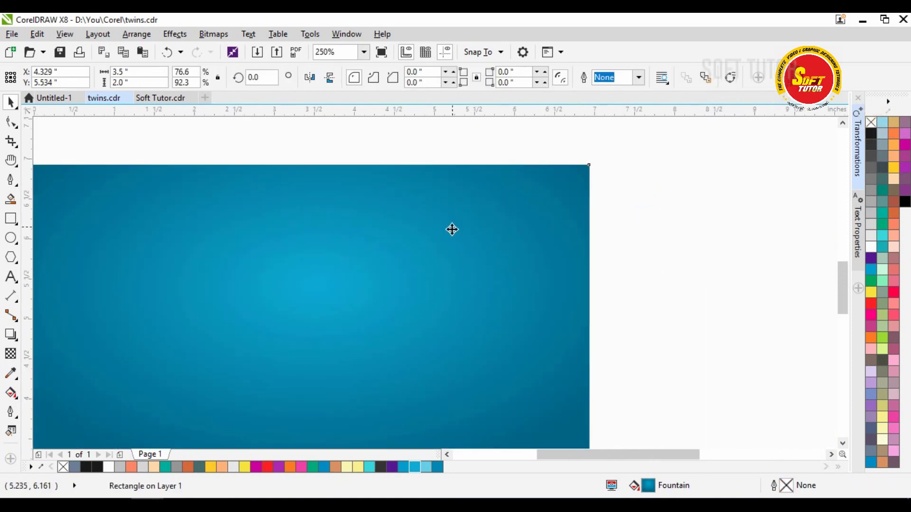
pyautogui.scroll(-1, 451, 230)
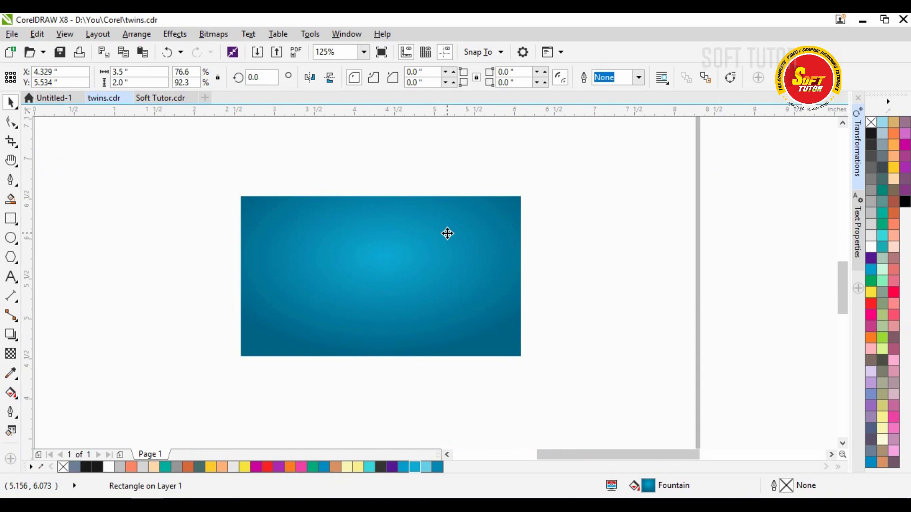
pyautogui.hotkey('shift', 'pagedown')
pyautogui.click(619, 241)
pyautogui.scroll(2, 389, 267)
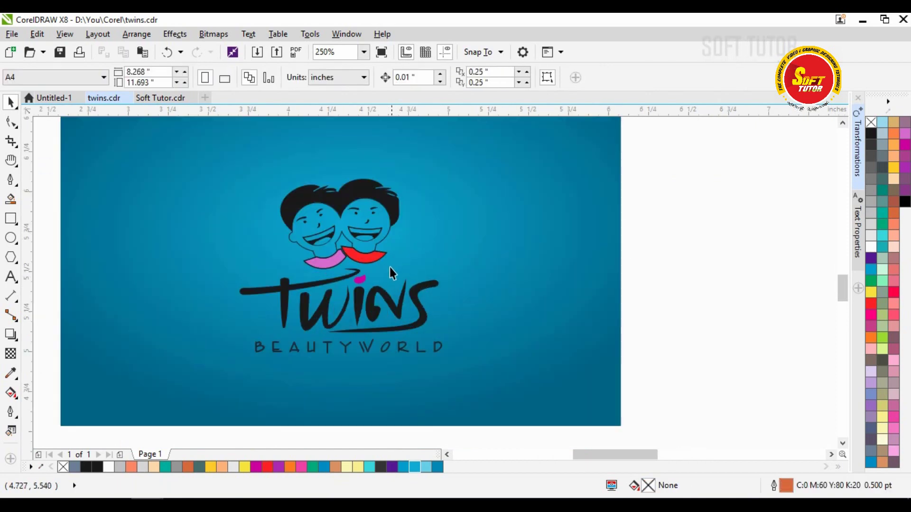
pyautogui.scroll(-2, 616, 223)
pyautogui.scroll(2, 442, 235)
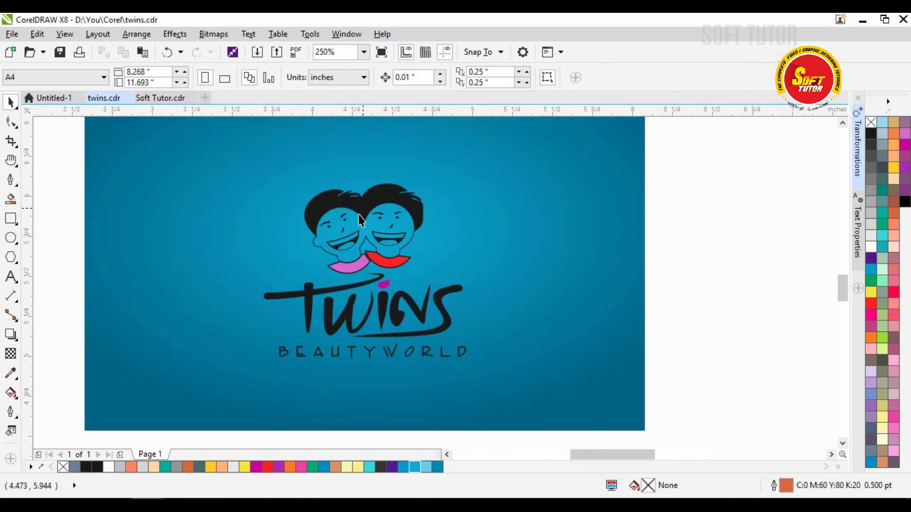
# - Ungroup the Twins logo into its parts and select the lettering group
pyautogui.click(360, 209)
pyautogui.keyDown('shift'); pyautogui.click(494, 225); pyautogui.keyUp('shift')
pyautogui.click(720, 256)
pyautogui.scroll(-1, 484, 260)
pyautogui.click(348, 295)
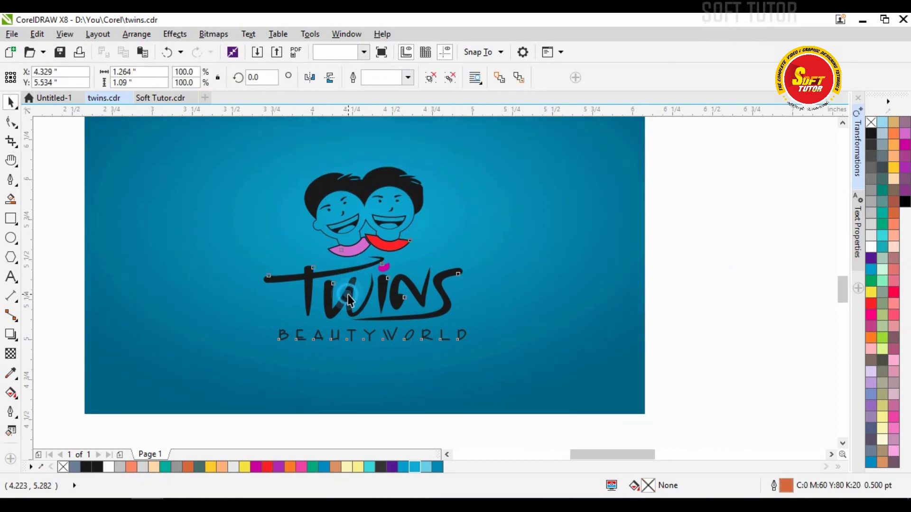
pyautogui.hotkey('ctrl', 'u')
pyautogui.click(700, 283)
pyautogui.click(346, 295)
# - Weld the six Twins lettering strokes into one shape and fill it white
pyautogui.hotkey('ctrl', 'u')
pyautogui.click(726, 267)
pyautogui.click(308, 282)
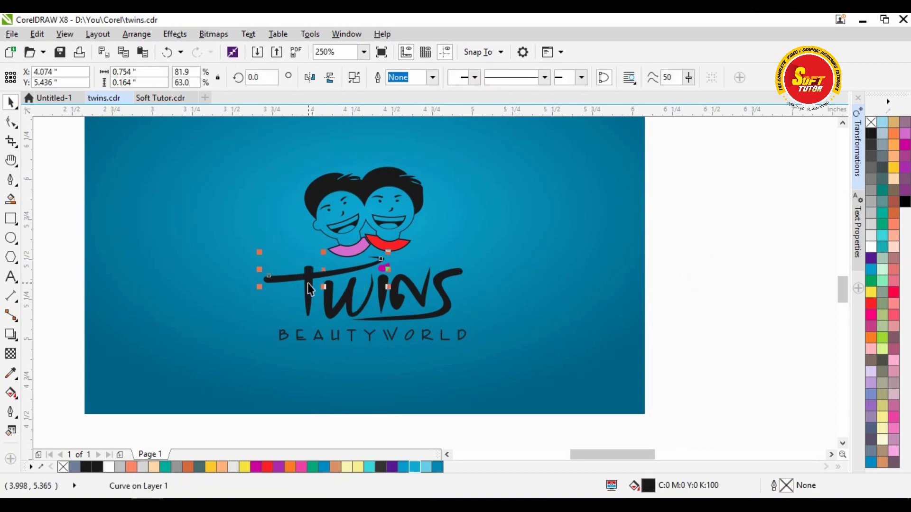
pyautogui.keyDown('shift'); pyautogui.click(308, 285); pyautogui.keyUp('shift')
pyautogui.keyDown('shift'); pyautogui.click(332, 306); pyautogui.keyUp('shift')
pyautogui.keyDown('shift'); pyautogui.click(384, 298); pyautogui.keyUp('shift')
pyautogui.keyDown('shift'); pyautogui.click(418, 283); pyautogui.keyUp('shift')
pyautogui.keyDown('shift'); pyautogui.click(446, 290); pyautogui.keyUp('shift')
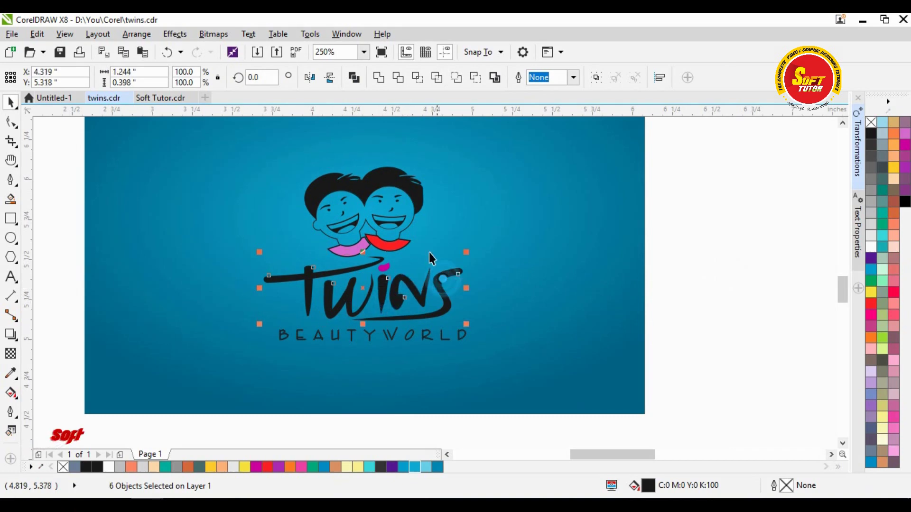
pyautogui.click(379, 78)
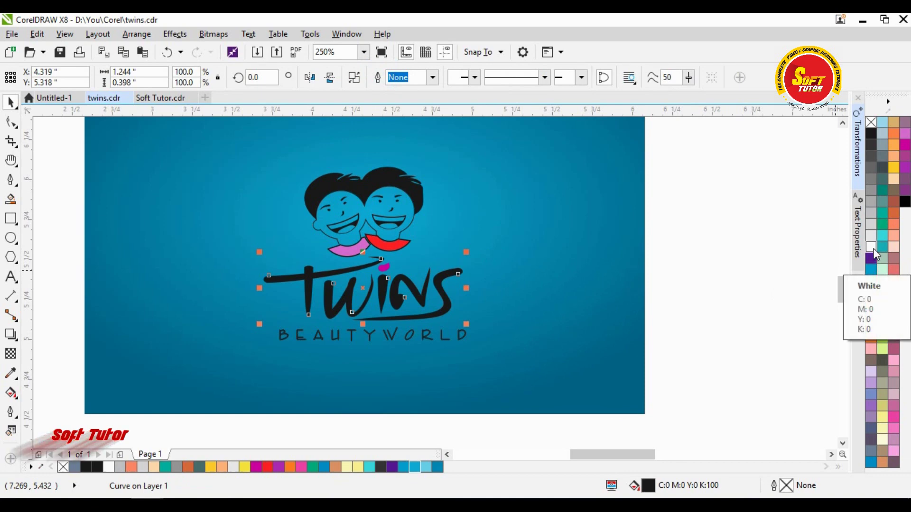
pyautogui.click(872, 248)
# - Select the BEAUTYWORLD text, then select the gradient background rectangle
pyautogui.click(736, 257)
pyautogui.click(370, 338)
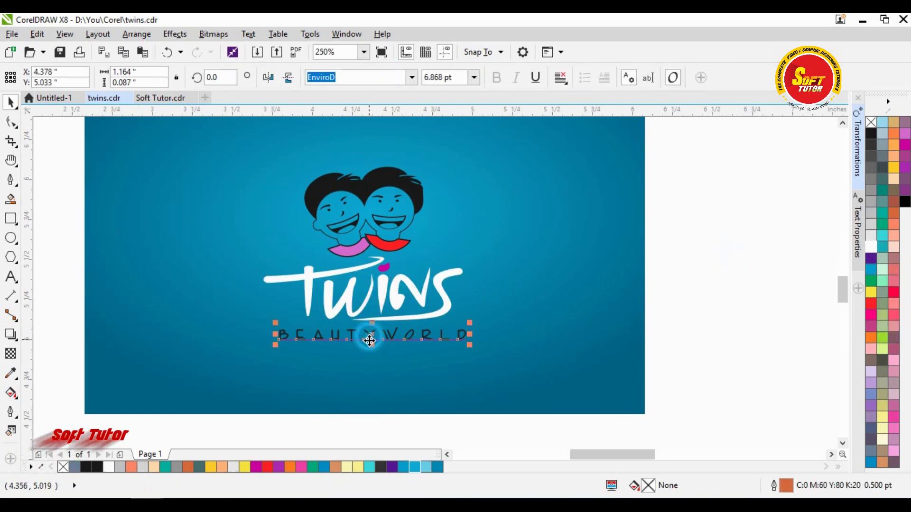
pyautogui.keyDown('shift'); pyautogui.click(513, 320); pyautogui.keyUp('shift')
pyautogui.click(688, 312)
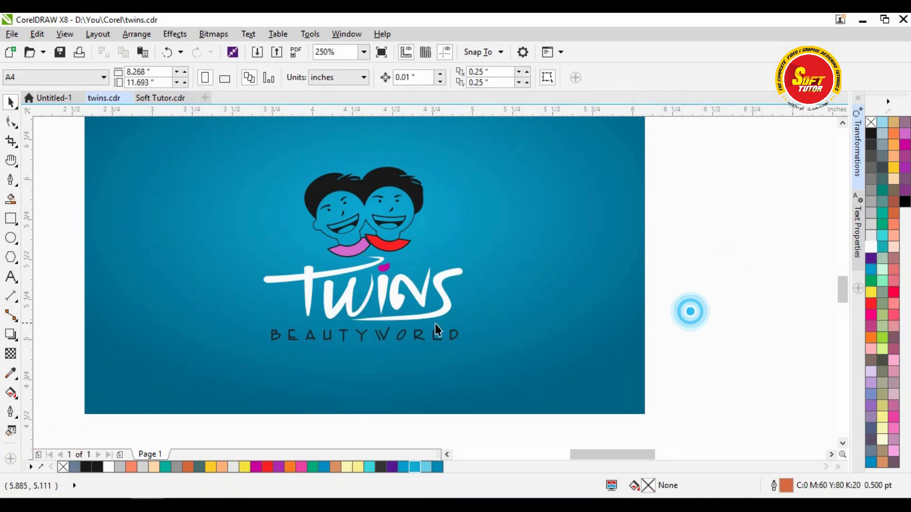
pyautogui.click(407, 335)
pyautogui.click(771, 295)
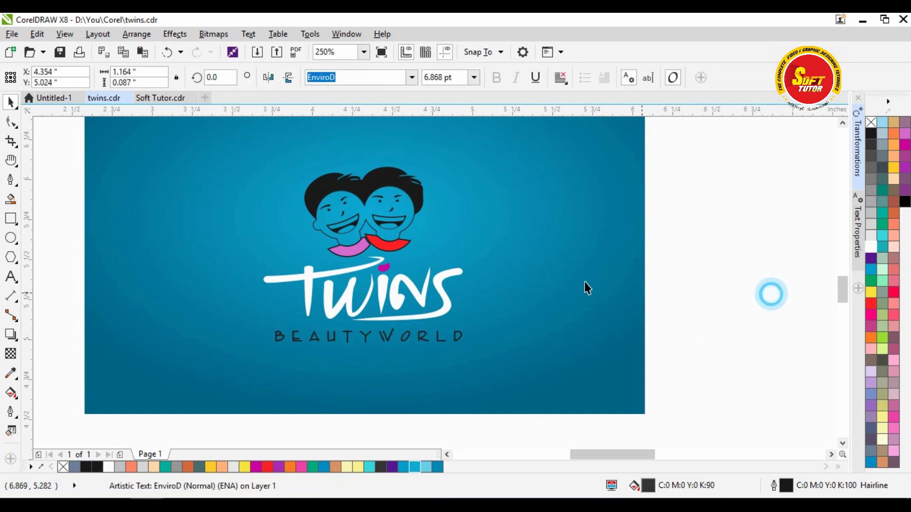
pyautogui.click(521, 253)
# - Nudge the gradient centre down-left and lighten its colour to C60 M0 Y0 K0
pyautogui.click(11, 391)
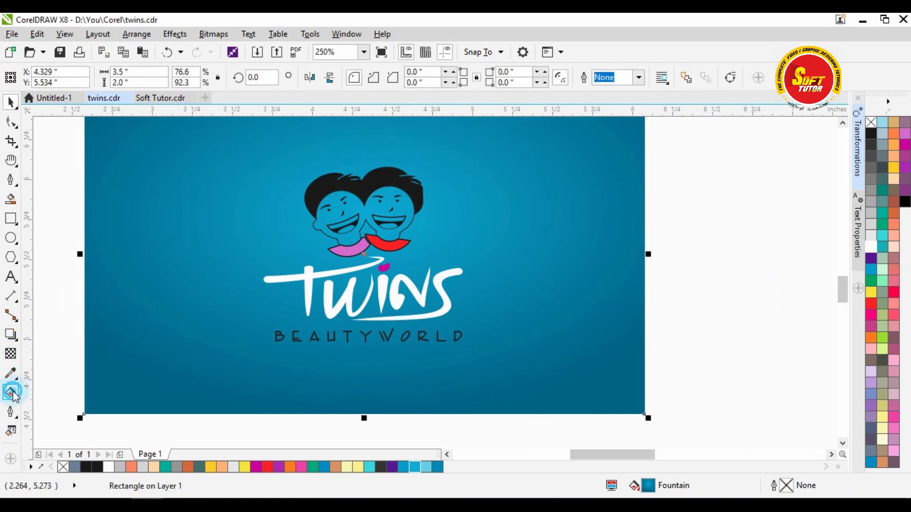
pyautogui.moveTo(371, 218); pyautogui.dragTo(366, 225)
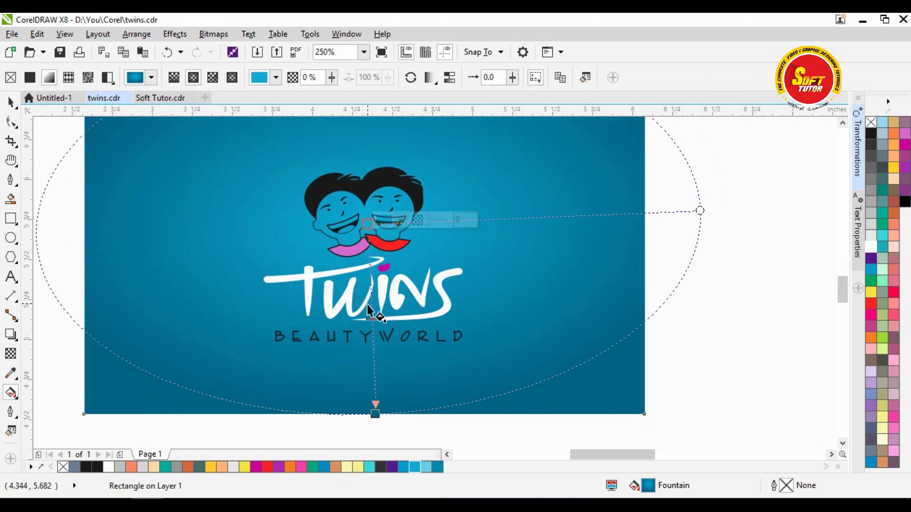
pyautogui.click(403, 222)
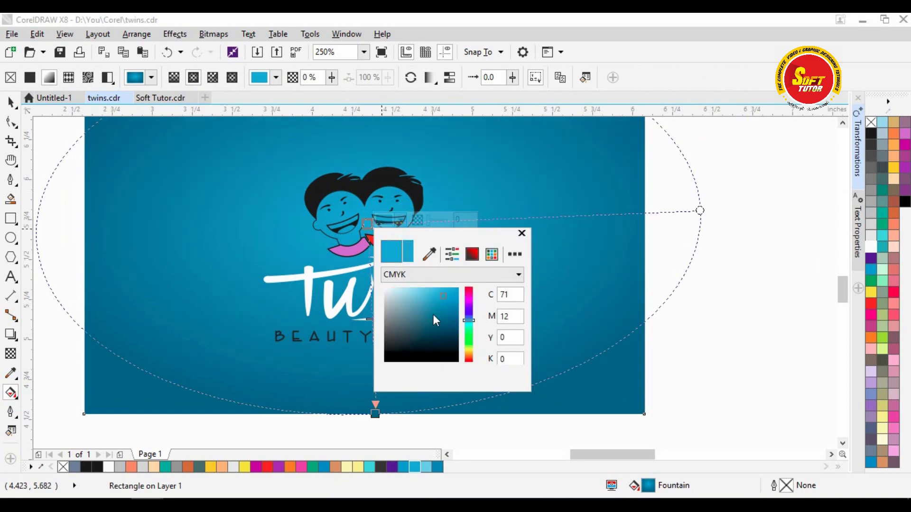
pyautogui.click(434, 289)
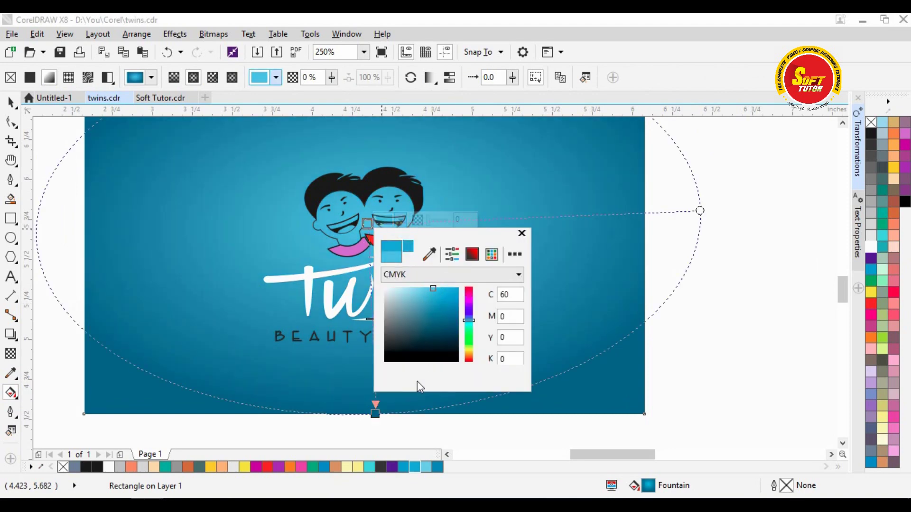
pyautogui.click(738, 338)
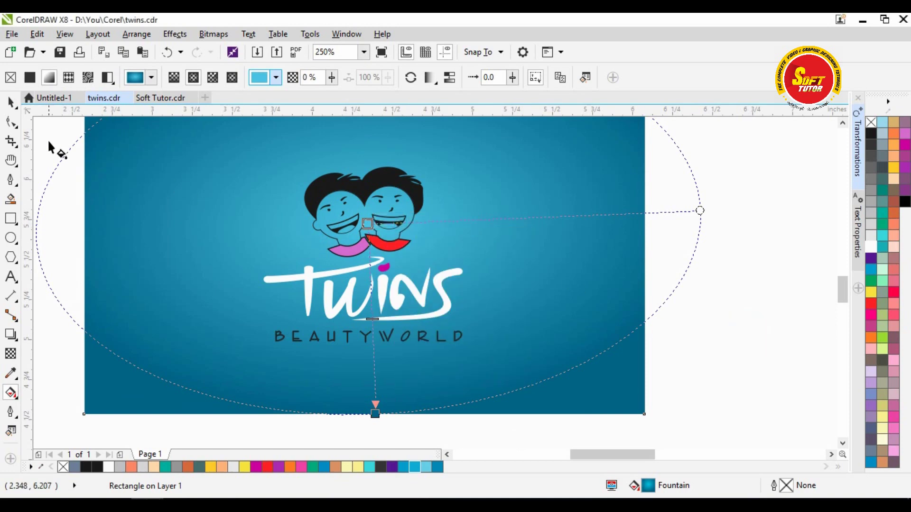
# - Deselect the background and pan the page slightly right and down
pyautogui.click(12, 101)
pyautogui.scroll(-2, 238, 187)
pyautogui.click(644, 214)
pyautogui.click(295, 201)
pyautogui.click(477, 199)
pyautogui.press('h')
pyautogui.moveTo(345, 205); pyautogui.dragTo(338, 264)
pyautogui.press('space')
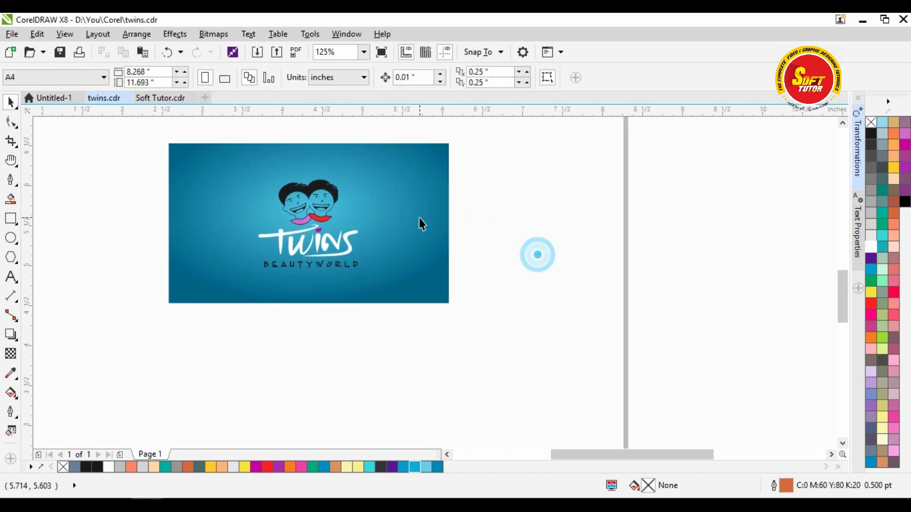
# - Drop a copy of the gradient background directly below the card front
pyautogui.click(420, 219)
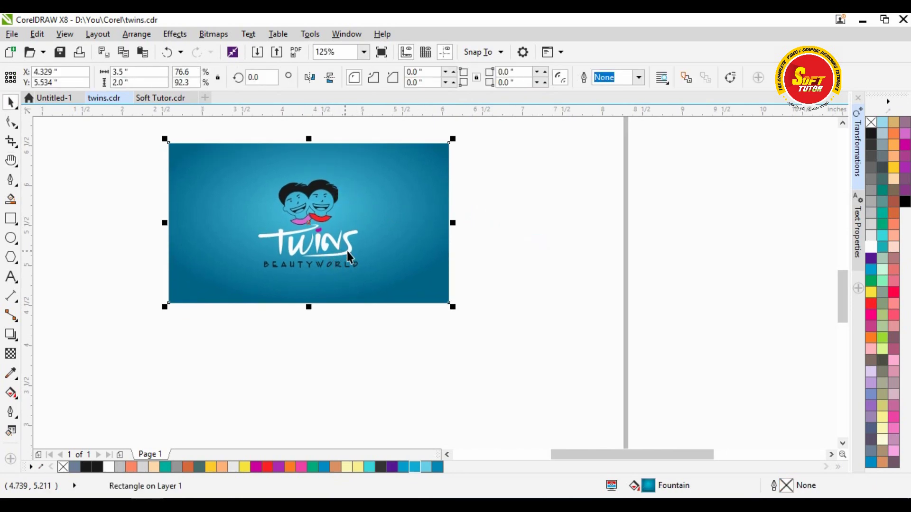
pyautogui.click(407, 185)
pyautogui.moveTo(413, 197); pyautogui.dragTo(363, 362)
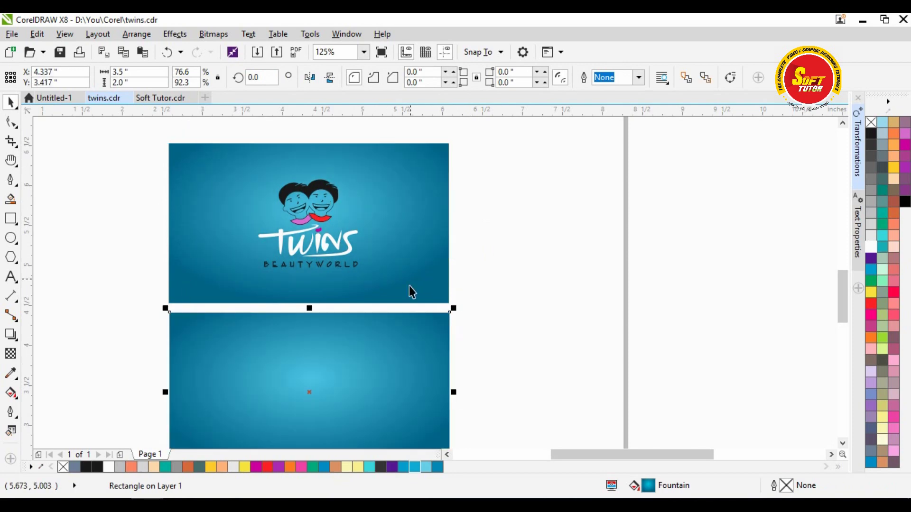
pyautogui.moveTo(839, 282); pyautogui.dragTo(846, 289)
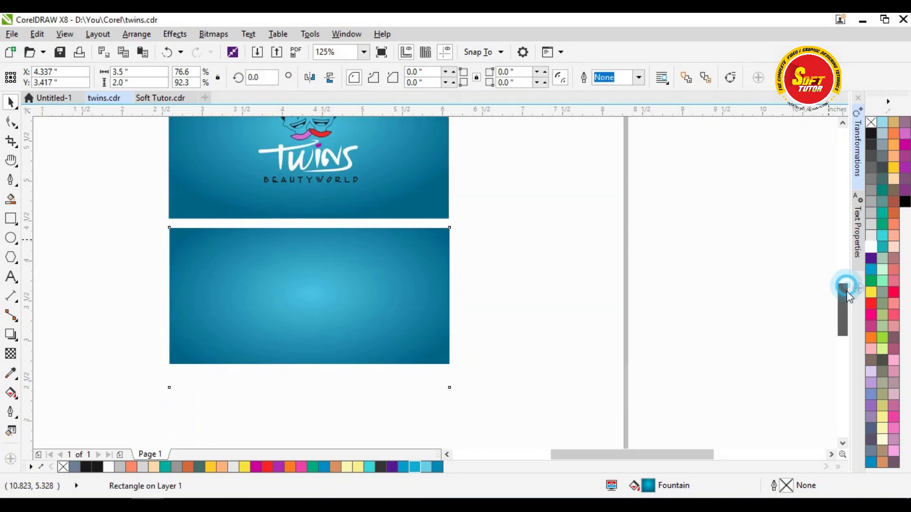
pyautogui.keyDown('shift'); pyautogui.click(449, 187); pyautogui.keyUp('shift')
pyautogui.click(359, 296)
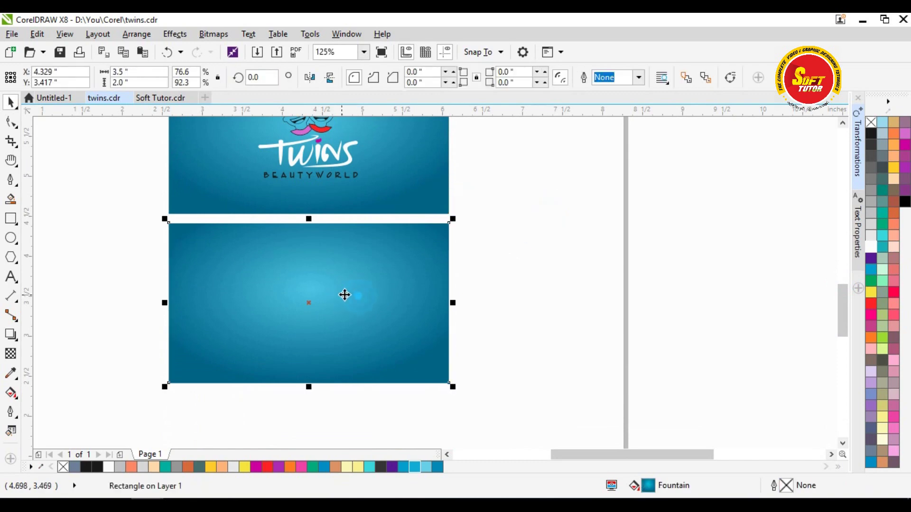
pyautogui.click(514, 276)
# - Pan the view down to bring the lower card fully into view
pyautogui.press('h')
pyautogui.moveTo(385, 262); pyautogui.dragTo(392, 285)
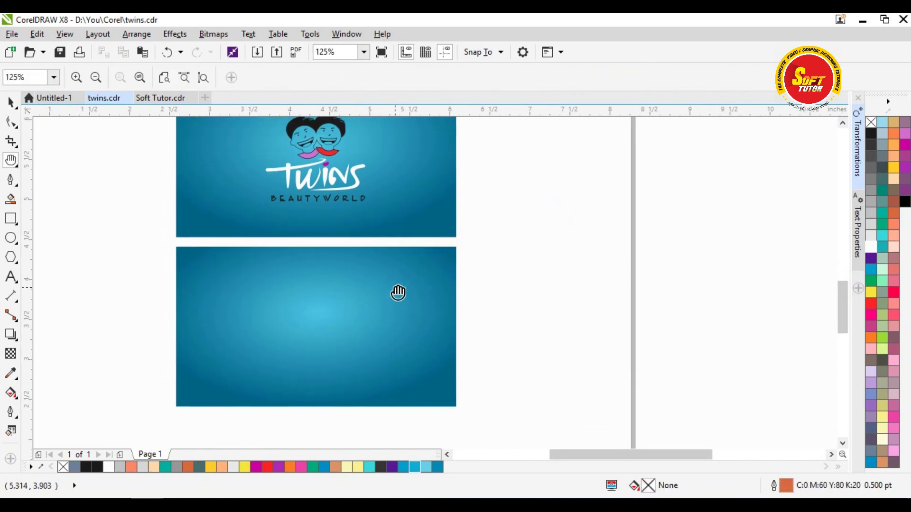
pyautogui.moveTo(380, 239); pyautogui.dragTo(381, 255)
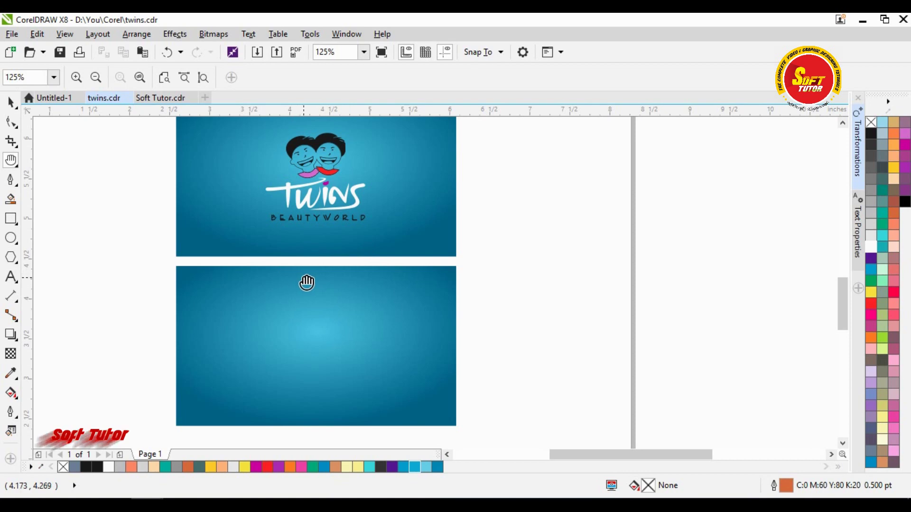
pyautogui.moveTo(319, 217); pyautogui.dragTo(320, 239)
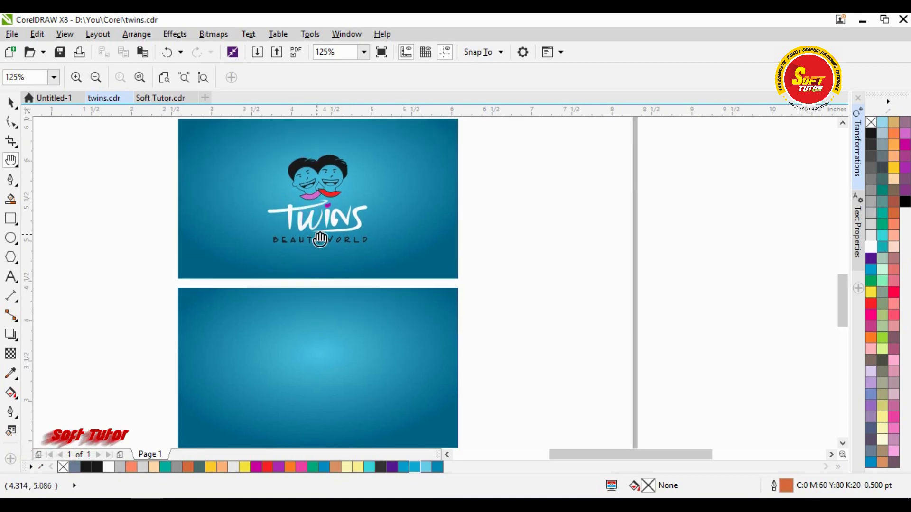
pyautogui.moveTo(338, 314); pyautogui.dragTo(332, 294)
pyautogui.press('F8')
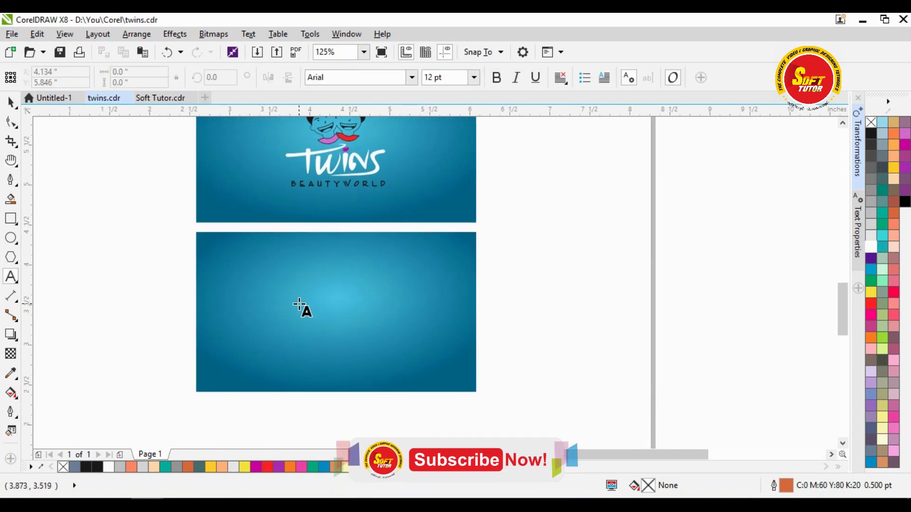
# - Type the person's name with 'Manager' on a second line on the card back
pyautogui.press('space')
pyautogui.click(523, 291)
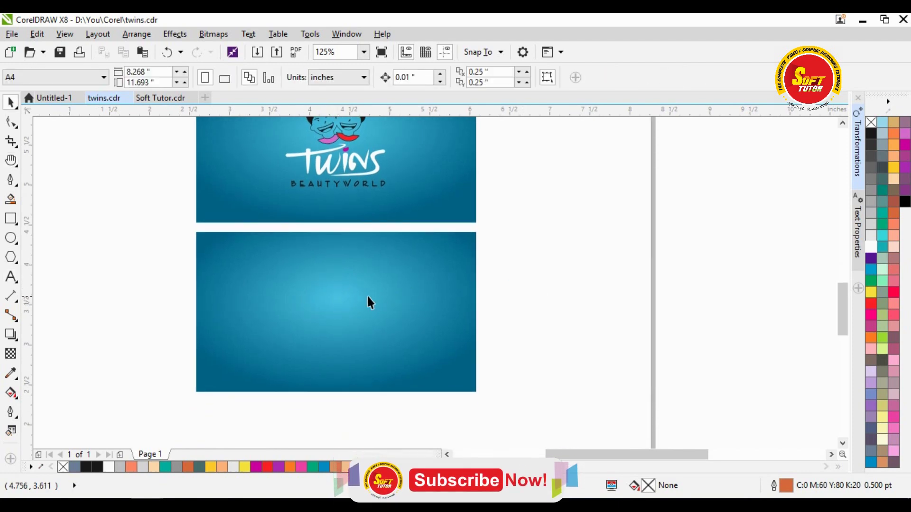
pyautogui.press('F8')
pyautogui.click(253, 274)
pyautogui.scroll(2, 256, 275)
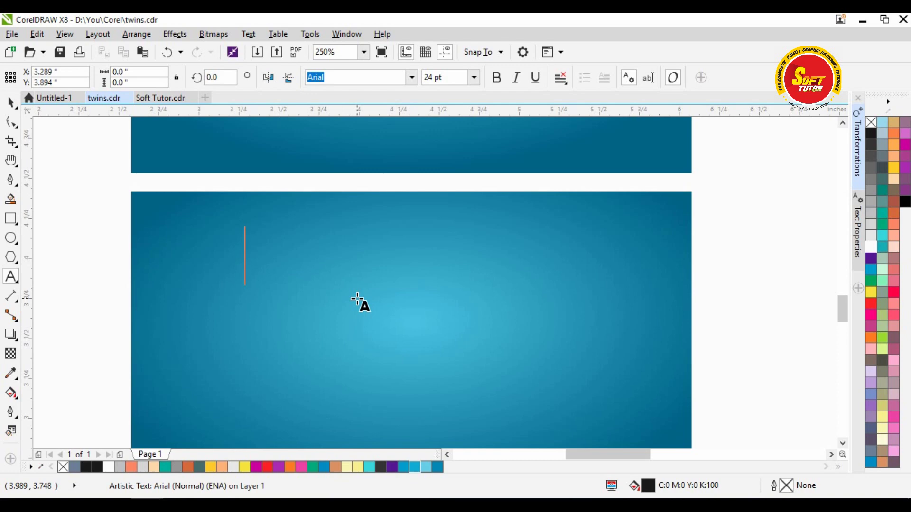
pyautogui.write('Rajm')
pyautogui.press('BackSpace')
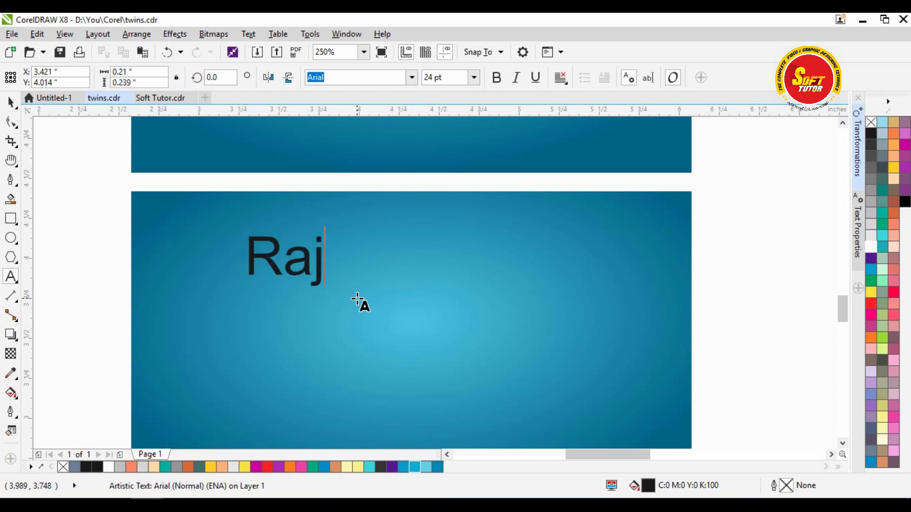
pyautogui.write('kumar')
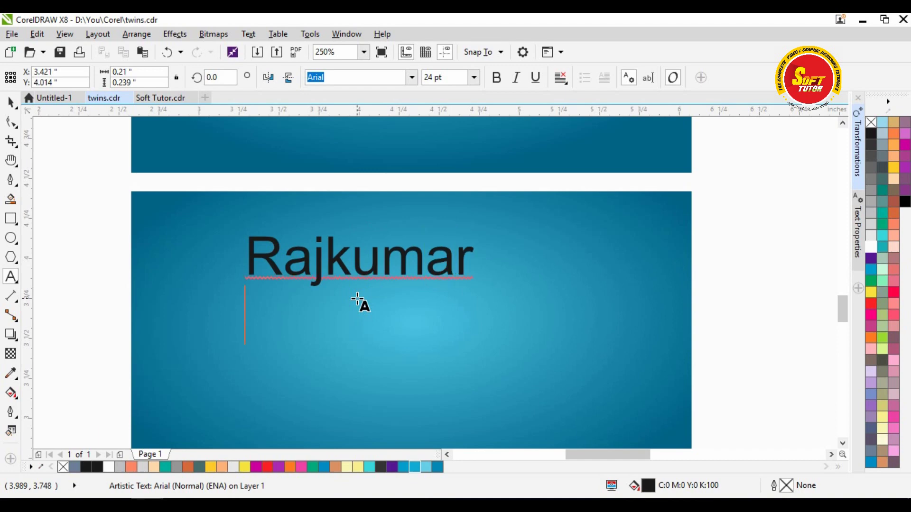
pyautogui.press('Return')
pyautogui.write('Manager')
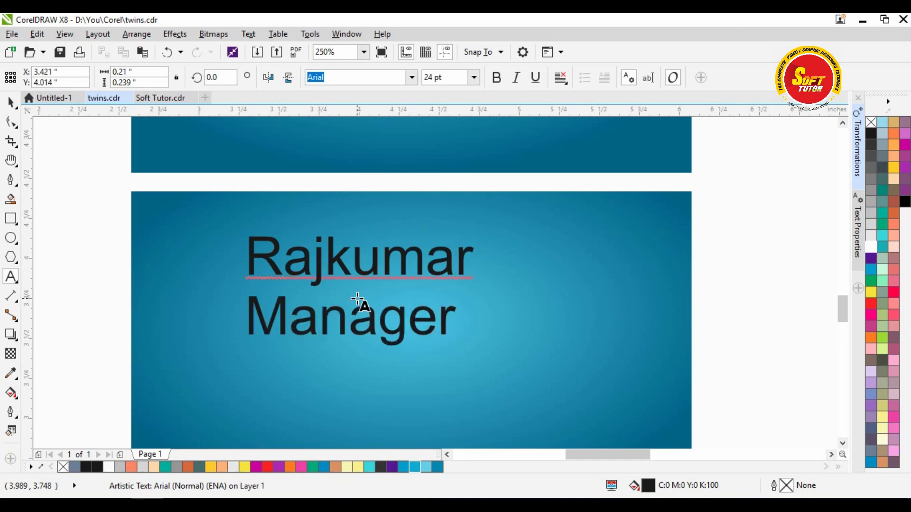
pyautogui.hotkey('ctrl', 'space')
# - Shrink the text, move it to the card's upper left, enlarge the name, and color both white
pyautogui.moveTo(475, 359); pyautogui.dragTo(343, 361)
pyautogui.moveTo(289, 244); pyautogui.dragTo(233, 256)
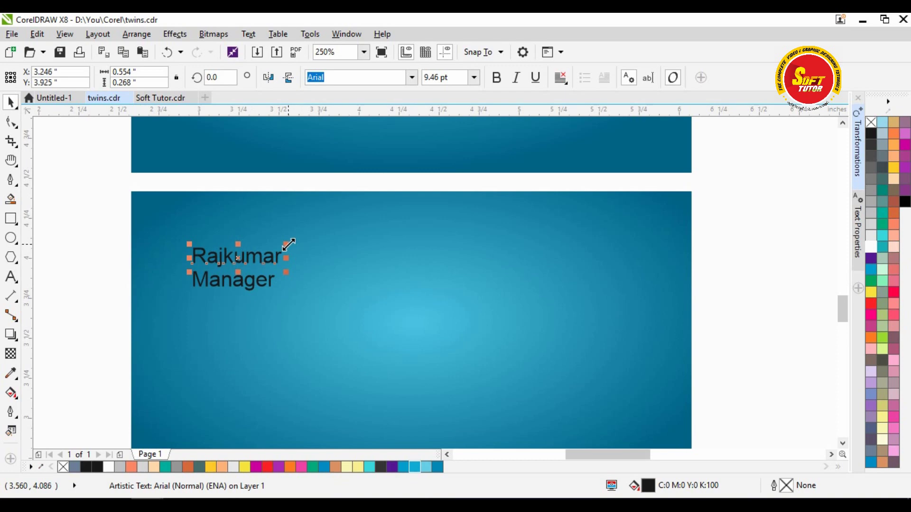
pyautogui.moveTo(297, 251); pyautogui.dragTo(340, 227)
pyautogui.moveTo(94, 219); pyautogui.dragTo(446, 342)
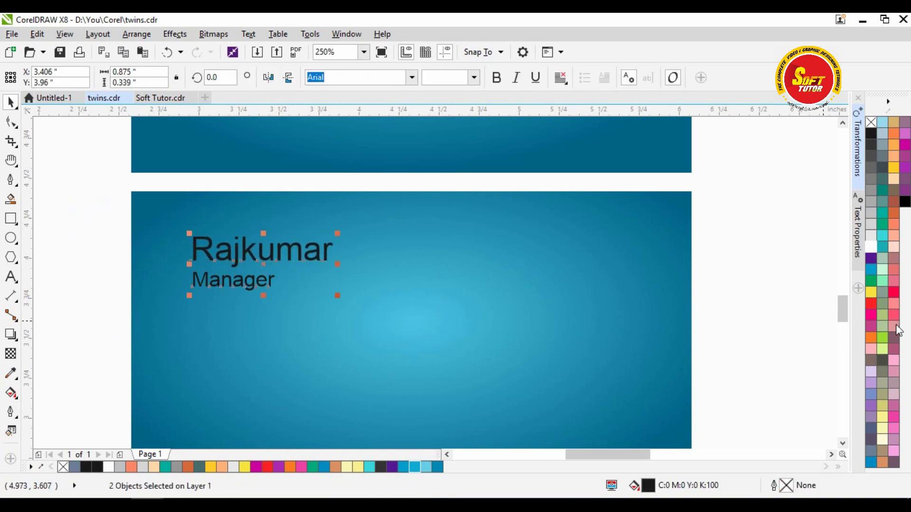
pyautogui.click(874, 245)
# - Slightly enlarge the name, then both text lines together, to finalize their size
pyautogui.click(370, 232)
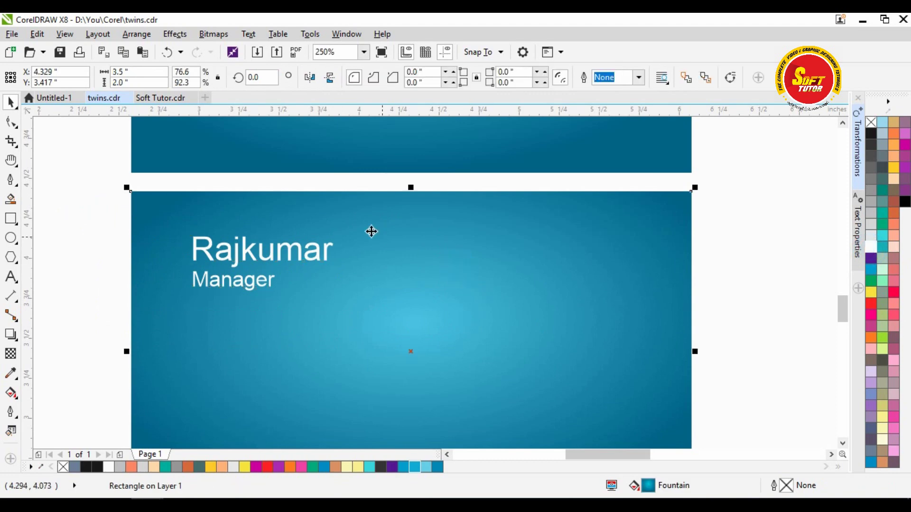
pyautogui.scroll(-2, 332, 242)
pyautogui.click(646, 244)
pyautogui.scroll(2, 303, 231)
pyautogui.click(266, 258)
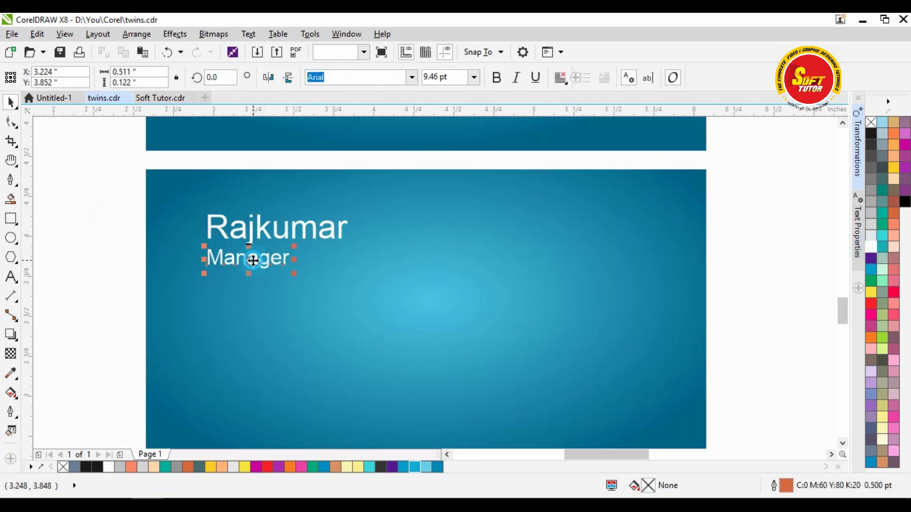
pyautogui.click(294, 230)
pyautogui.moveTo(358, 248); pyautogui.dragTo(366, 253)
pyautogui.click(112, 216)
pyautogui.moveTo(85, 197); pyautogui.dragTo(378, 285)
pyautogui.click(113, 258)
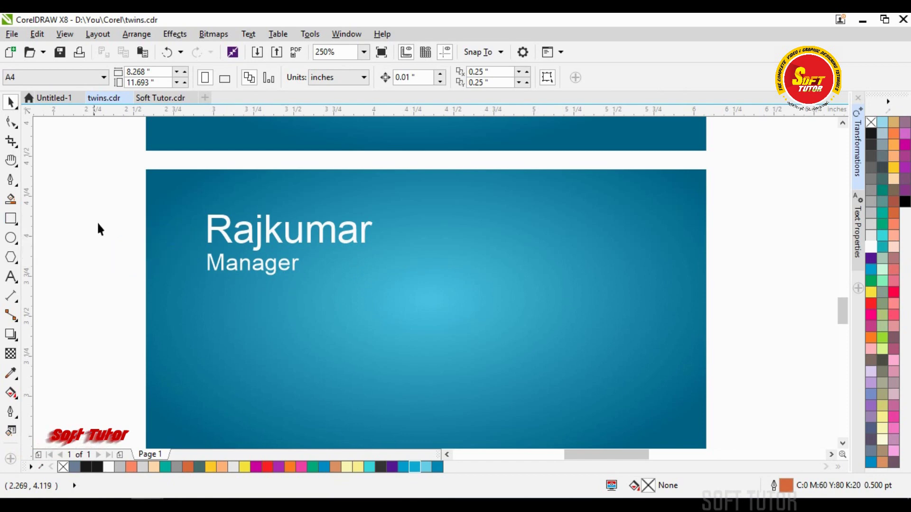
# - Duplicate the card rectangle and resize the copy into a thin band behind the name and Manager
pyautogui.moveTo(226, 205); pyautogui.dragTo(278, 208)
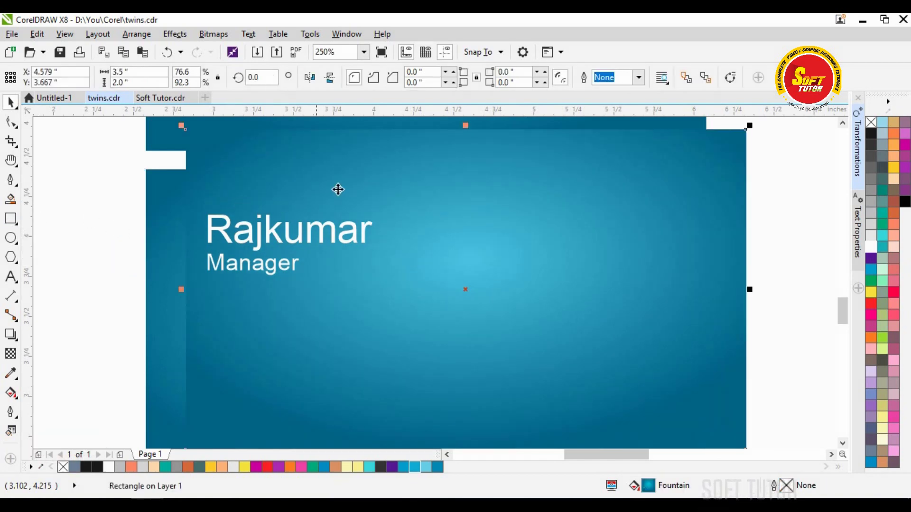
pyautogui.moveTo(469, 126); pyautogui.dragTo(385, 232)
pyautogui.moveTo(710, 235); pyautogui.dragTo(403, 281)
pyautogui.keyDown('shift'); pyautogui.click(217, 181); pyautogui.keyUp('shift')
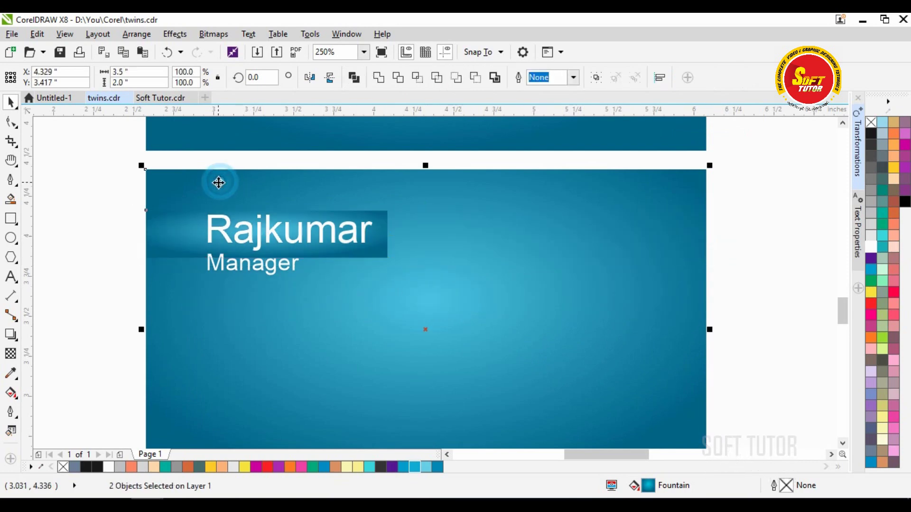
pyautogui.click(33, 206)
pyautogui.click(183, 230)
pyautogui.moveTo(266, 261); pyautogui.dragTo(263, 278)
# - Nudge the name down slightly and convert the band to curves
pyautogui.click(57, 240)
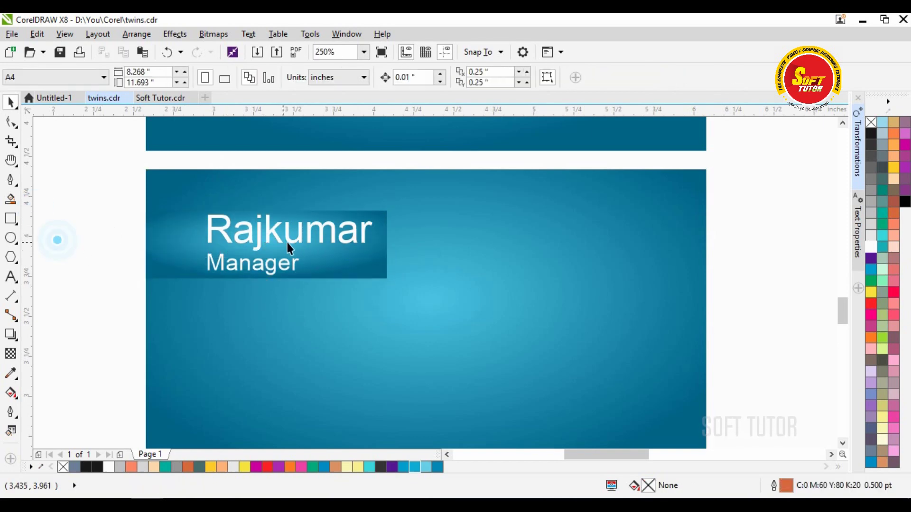
pyautogui.click(263, 223)
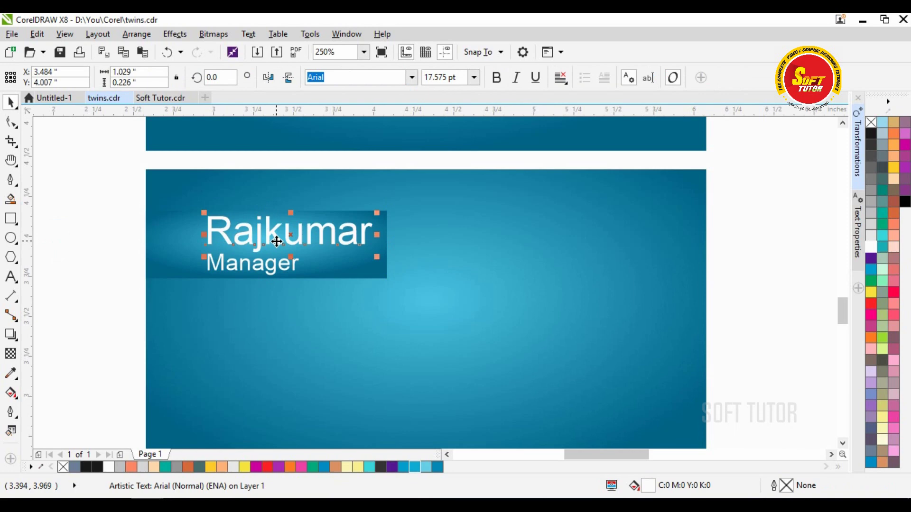
pyautogui.press('Down')
pyautogui.click(71, 240)
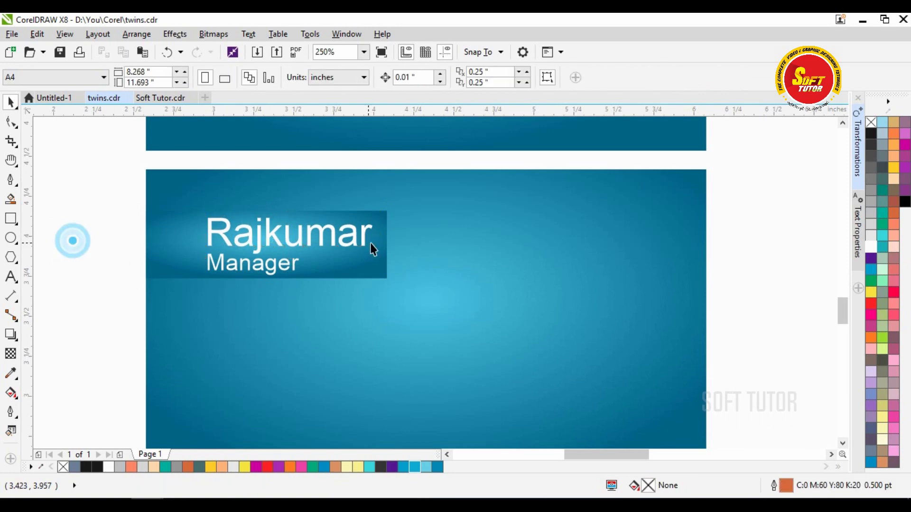
pyautogui.click(363, 268)
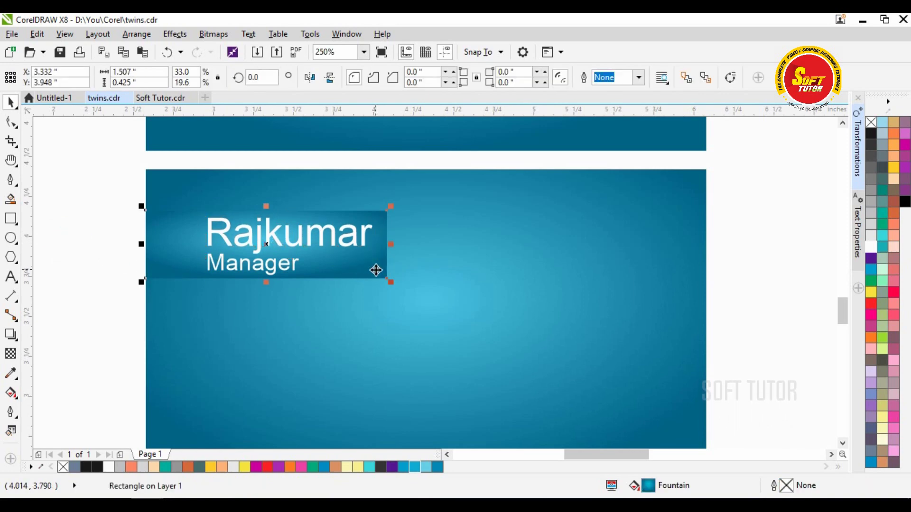
pyautogui.hotkey('ctrl', 'q')
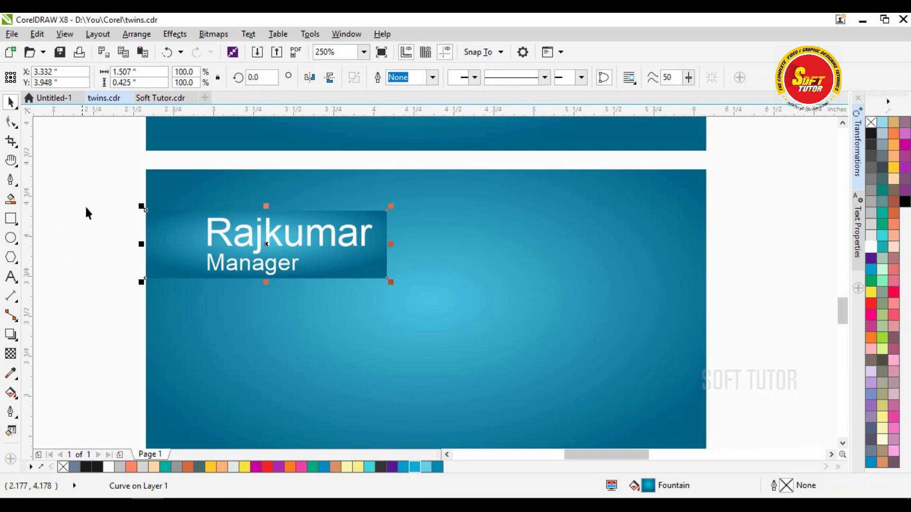
# - Slant the band's right end by shifting its bottom-right node left
pyautogui.click(11, 122)
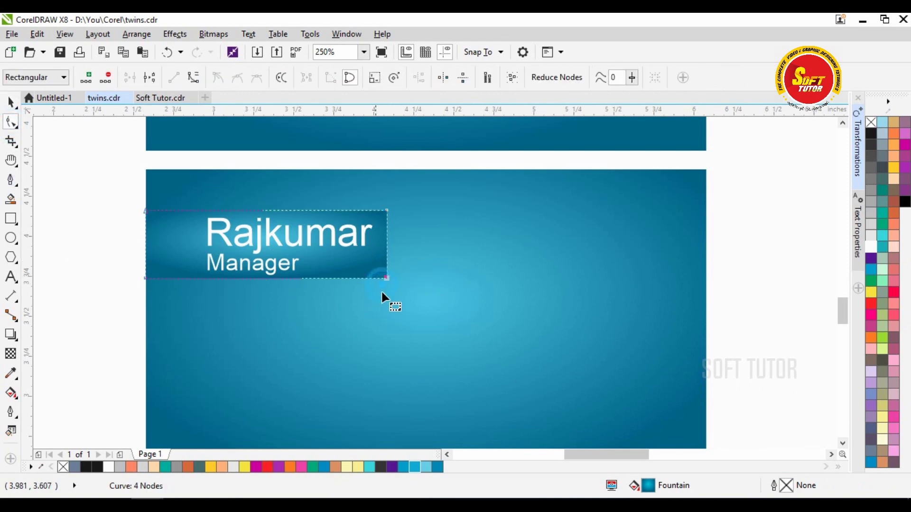
pyautogui.press('Left')
pyautogui.press('Left')
pyautogui.press('Left')
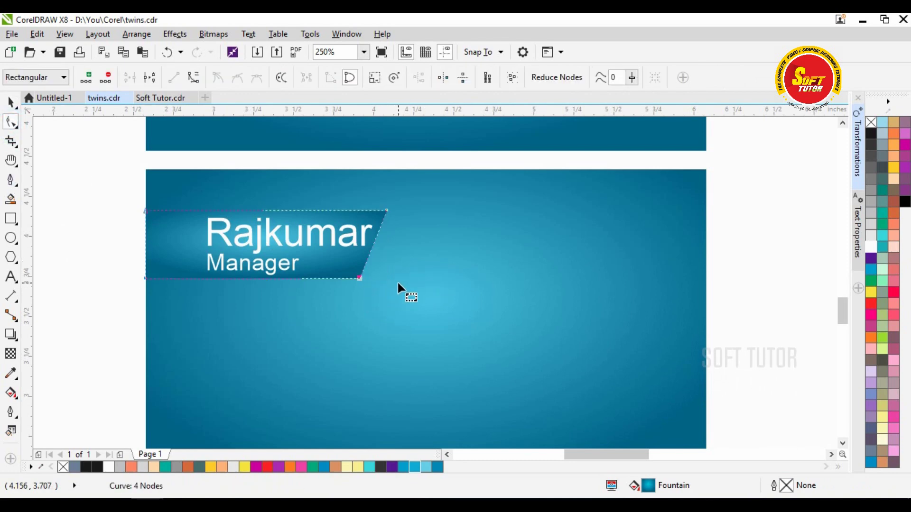
pyautogui.click(10, 102)
# - Nudge the angled banner and its text upward together
pyautogui.click(56, 156)
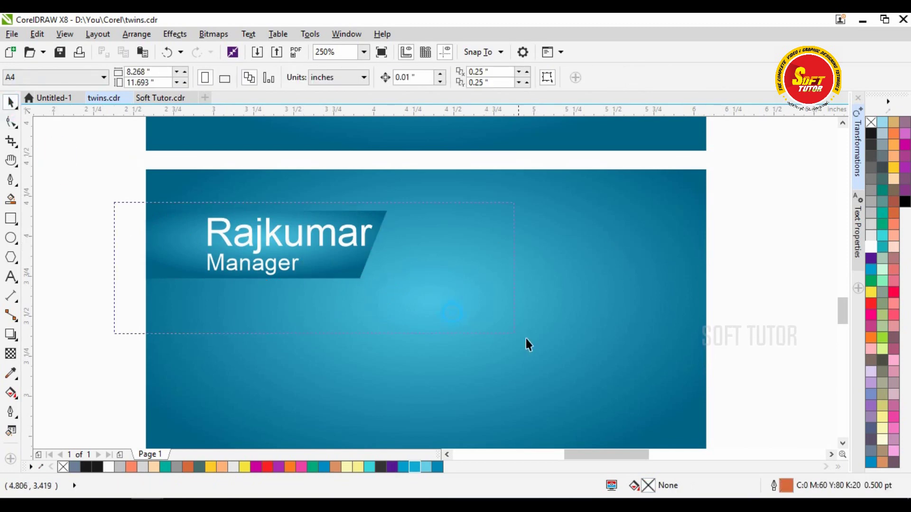
pyautogui.moveTo(470, 323); pyautogui.dragTo(486, 326)
pyautogui.press('Up')
pyautogui.press('Up')
pyautogui.press('Up')
pyautogui.press('Up')
pyautogui.press('Up')
pyautogui.press('Up')
pyautogui.press('Up')
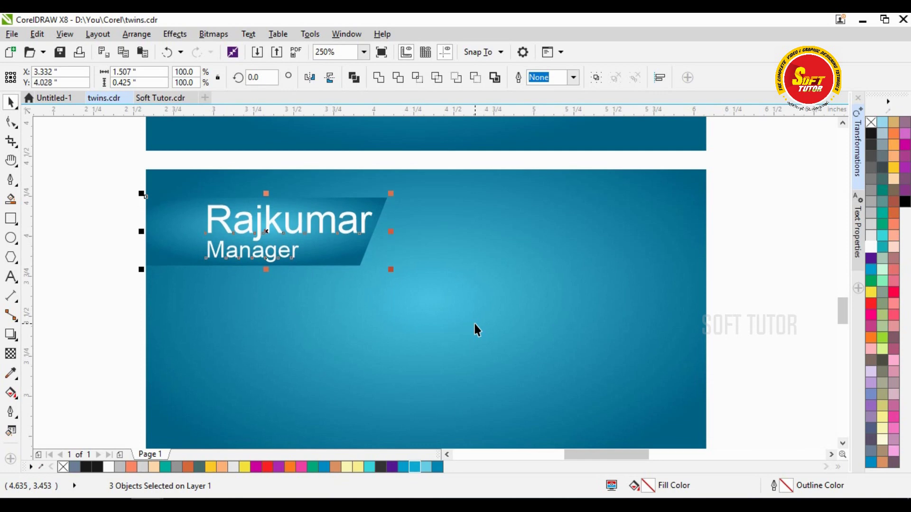
pyautogui.click(93, 232)
pyautogui.press('h')
pyautogui.moveTo(320, 304); pyautogui.dragTo(282, 237)
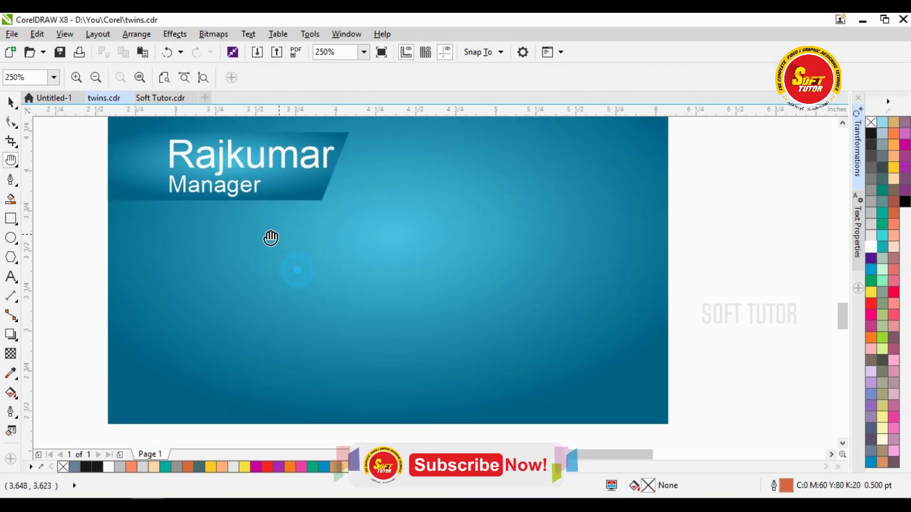
pyautogui.scroll(-2, 319, 199)
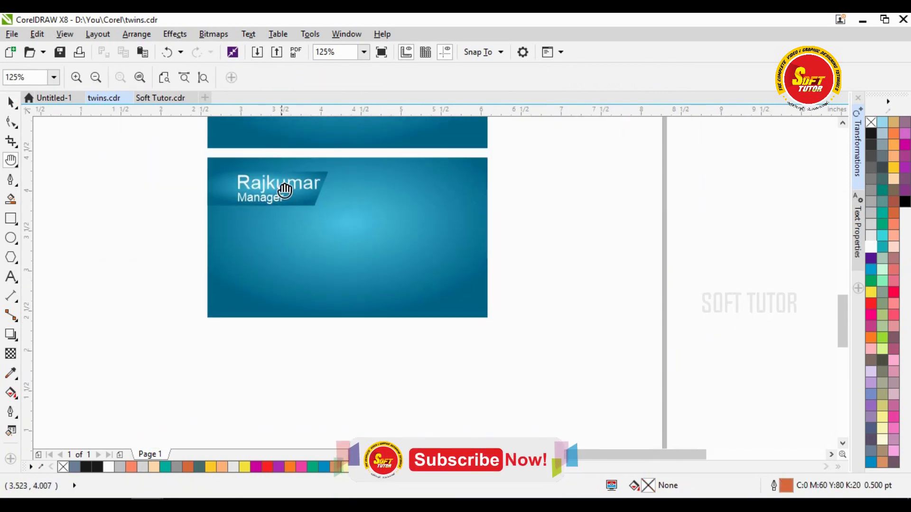
pyautogui.scroll(2, 286, 194)
# - Set the Manager title to italic with Ctrl+I, then view the whole page
pyautogui.press('space')
pyautogui.click(256, 212)
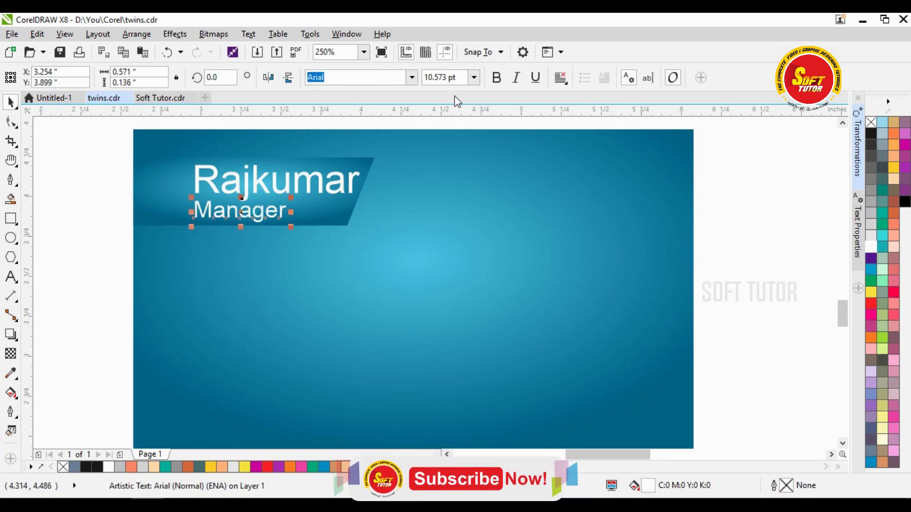
pyautogui.hotkey('ctrl', 'i')
pyautogui.click(99, 212)
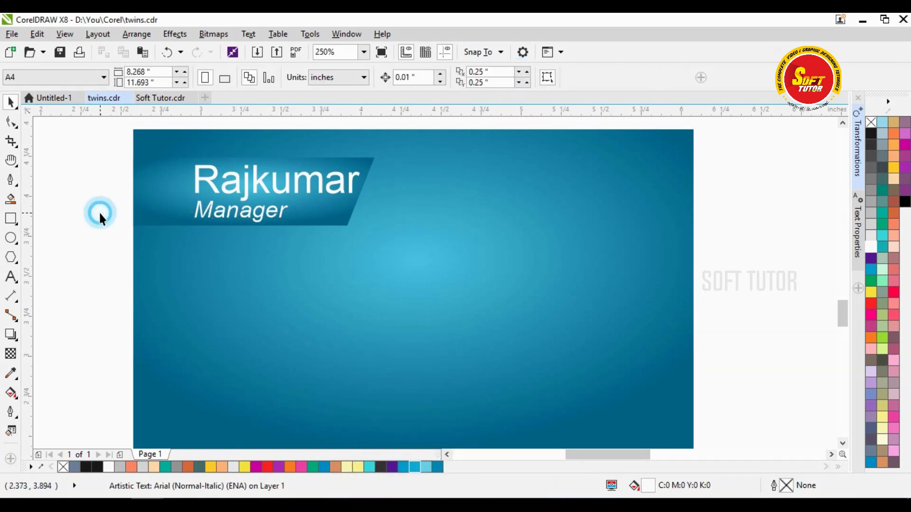
pyautogui.press('space')
pyautogui.scroll(-3, 348, 246)
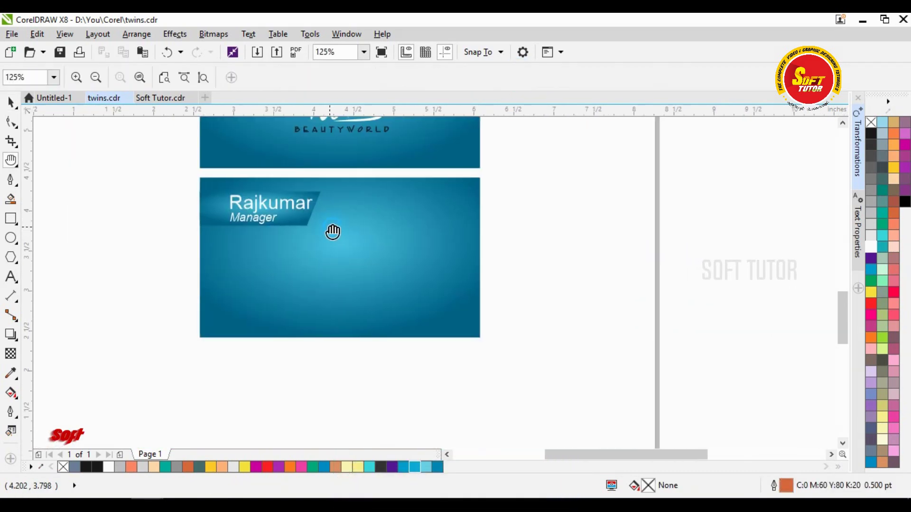
pyautogui.moveTo(345, 233); pyautogui.dragTo(315, 243)
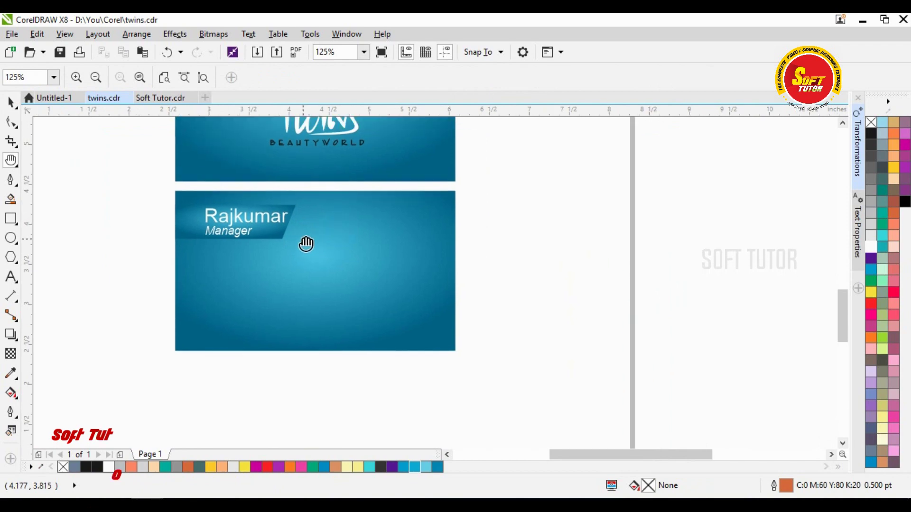
pyautogui.moveTo(482, 235); pyautogui.dragTo(376, 231)
pyautogui.scroll(-3, 430, 229)
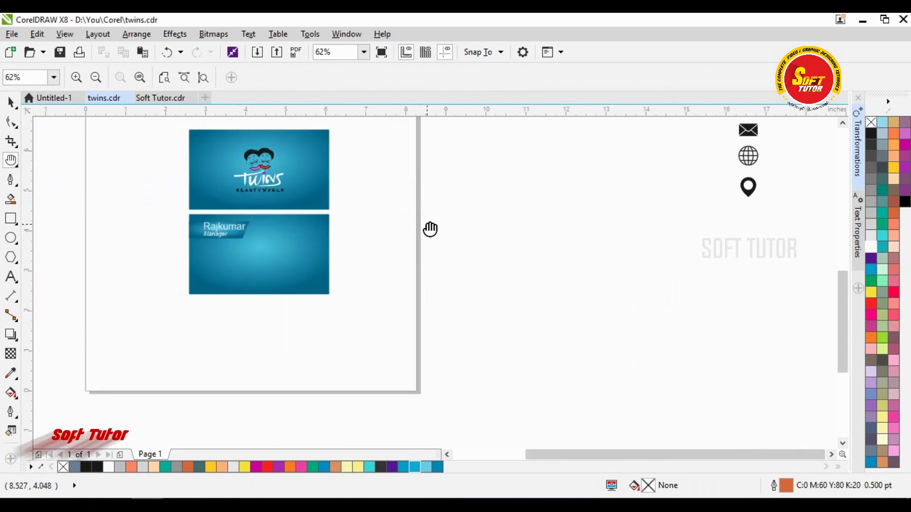
# - Move the four contact icons onto the card's left side and scale them to fit
pyautogui.press('space')
pyautogui.scroll(-3, 585, 256)
pyautogui.moveTo(584, 248); pyautogui.dragTo(685, 167)
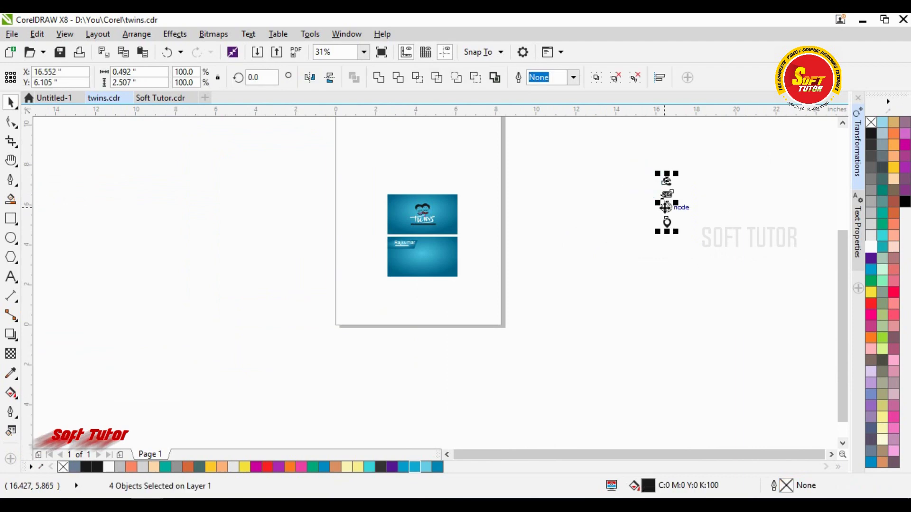
pyautogui.moveTo(666, 207); pyautogui.dragTo(423, 306)
pyautogui.scroll(5, 474, 266)
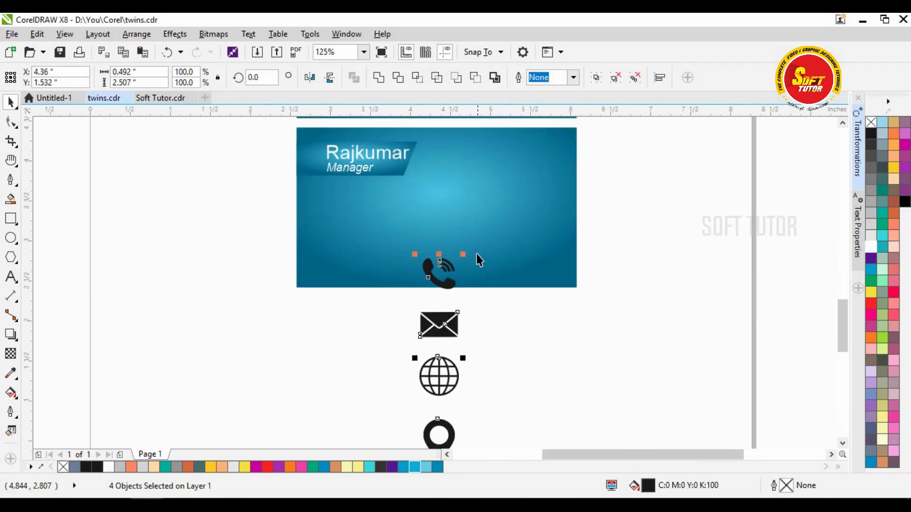
pyautogui.moveTo(467, 255); pyautogui.dragTo(440, 357)
pyautogui.moveTo(434, 425); pyautogui.dragTo(338, 247)
pyautogui.scroll(3, 366, 349)
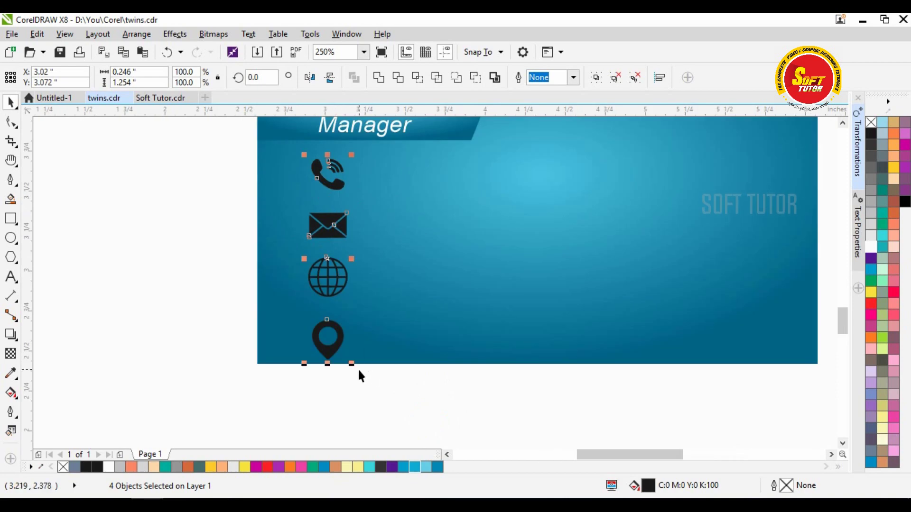
pyautogui.moveTo(351, 364); pyautogui.dragTo(334, 271)
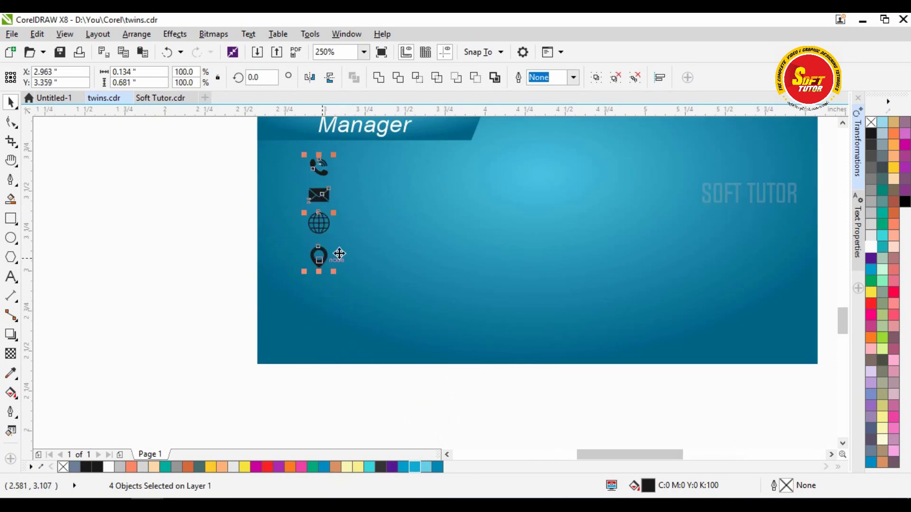
pyautogui.moveTo(311, 190); pyautogui.dragTo(326, 268)
pyautogui.moveTo(337, 299); pyautogui.dragTo(343, 323)
pyautogui.scroll(3, 339, 176)
pyautogui.moveTo(332, 190); pyautogui.dragTo(350, 160)
pyautogui.scroll(-3, 358, 197)
# - Fill the phone, envelope, globe and pin icons white and check each icon
pyautogui.click(189, 191)
pyautogui.moveTo(229, 163); pyautogui.dragTo(459, 380)
pyautogui.click(871, 247)
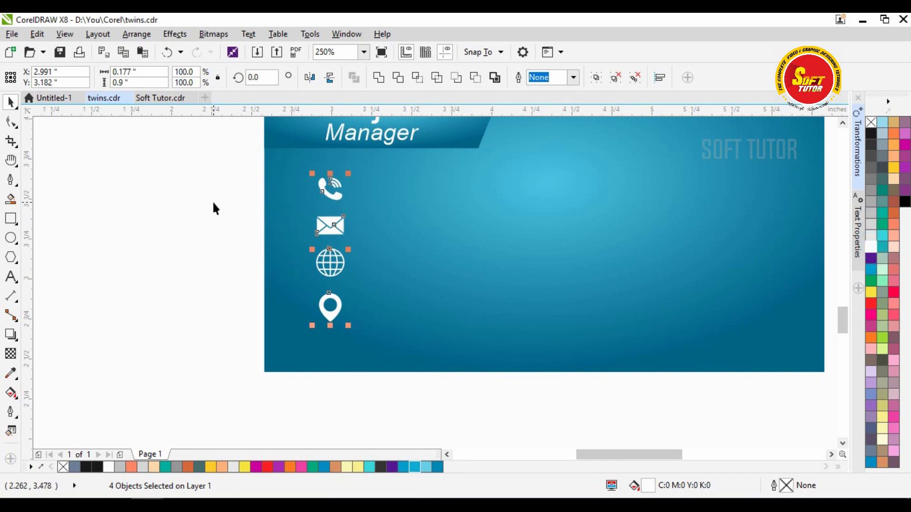
pyautogui.click(246, 172)
pyautogui.moveTo(251, 166); pyautogui.dragTo(419, 357)
pyautogui.click(400, 384)
pyautogui.click(335, 284)
pyautogui.click(332, 278)
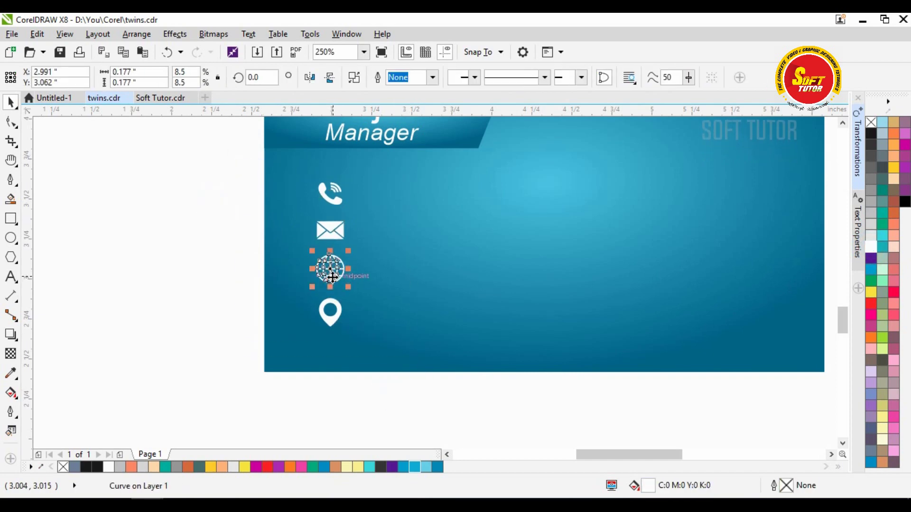
pyautogui.click(254, 238)
pyautogui.click(330, 231)
pyautogui.click(238, 232)
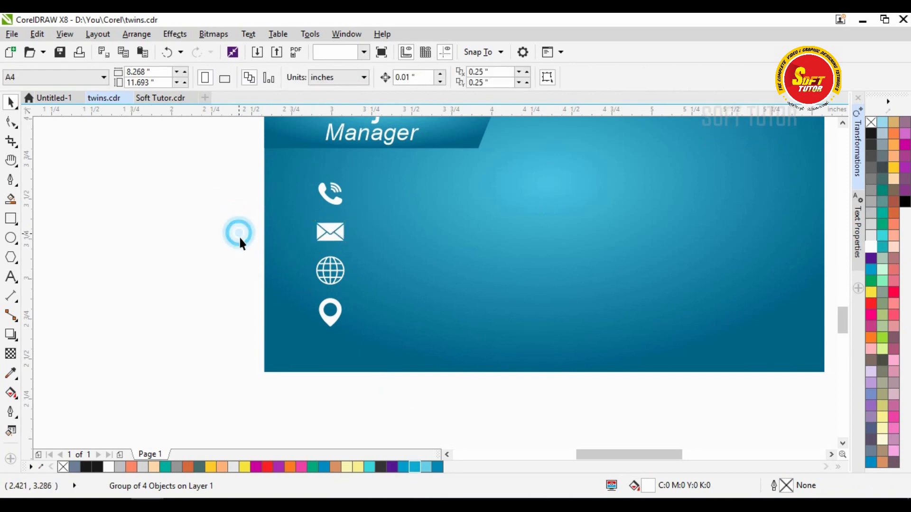
# - Paste a copy of Manager beside the phone icon, make it upright, and type the phone number
pyautogui.press('h')
pyautogui.moveTo(483, 250); pyautogui.dragTo(420, 287)
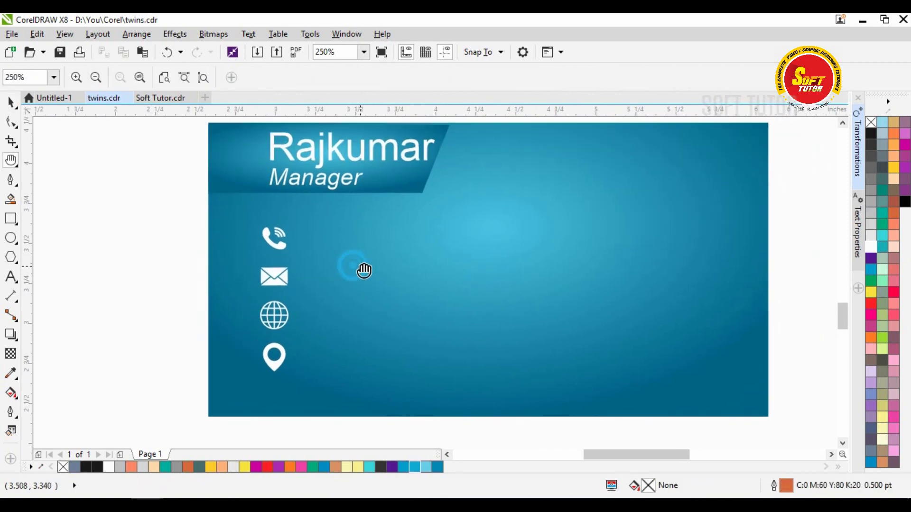
pyautogui.press('F8')
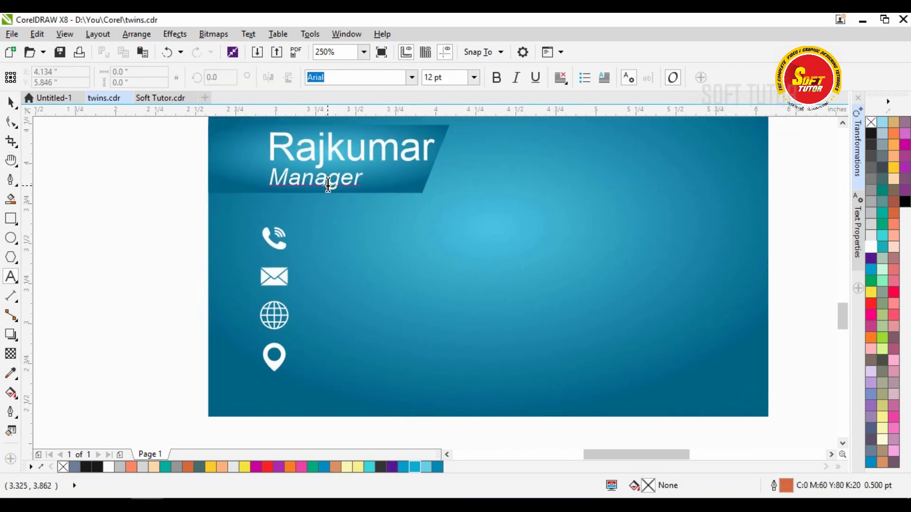
pyautogui.doubleClick(328, 185)
pyautogui.hotkey('ctrl', 'c')
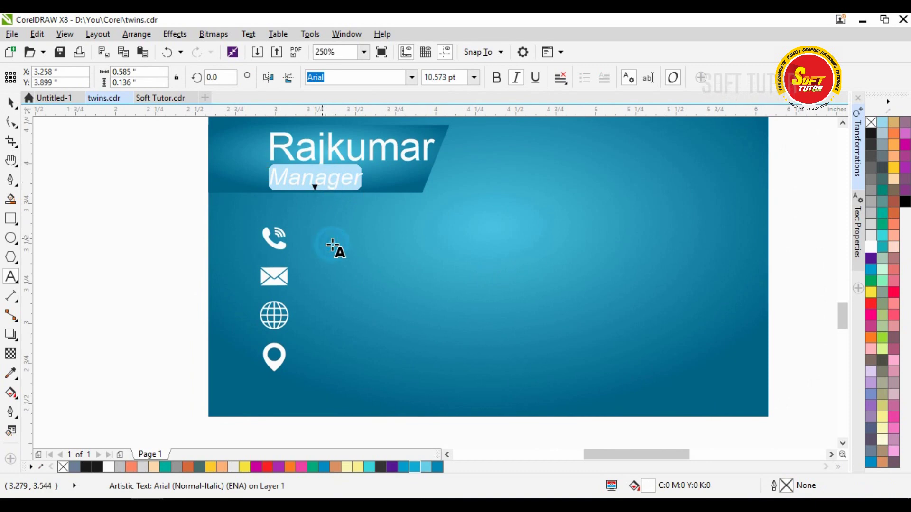
pyautogui.click(332, 246)
pyautogui.hotkey('ctrl', 'v')
pyautogui.hotkey('ctrl', 'a')
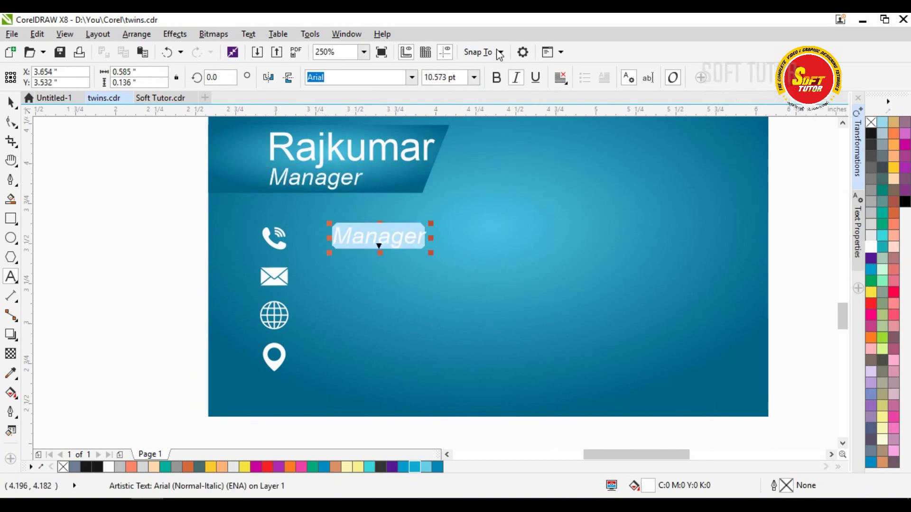
pyautogui.click(517, 77)
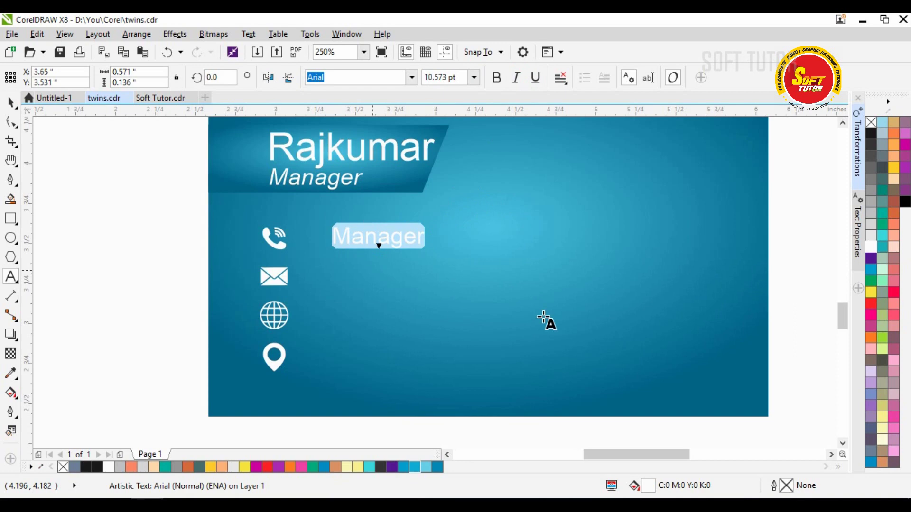
pyautogui.write('0123456789')
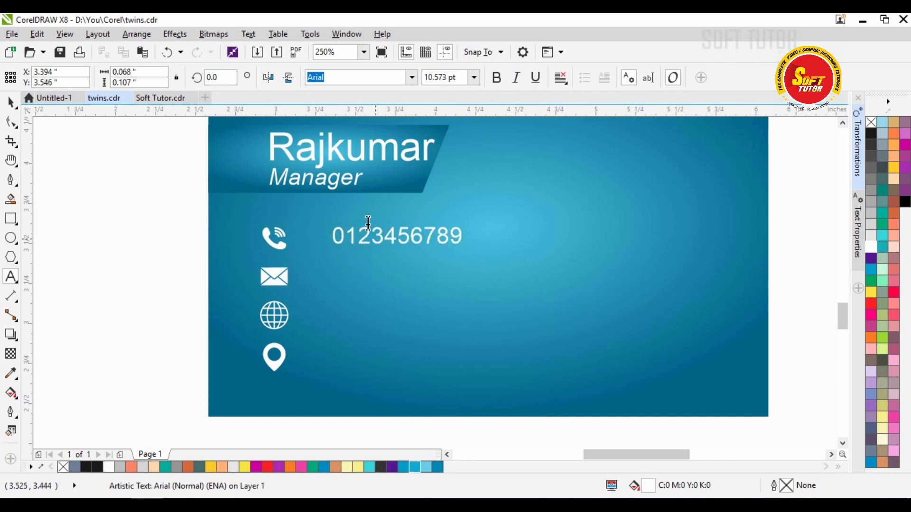
pyautogui.click(10, 102)
# - Enlarge the number, set it by the phone icon, and copy it beside the envelope
pyautogui.moveTo(470, 251); pyautogui.dragTo(518, 278)
pyautogui.moveTo(440, 241); pyautogui.dragTo(422, 235)
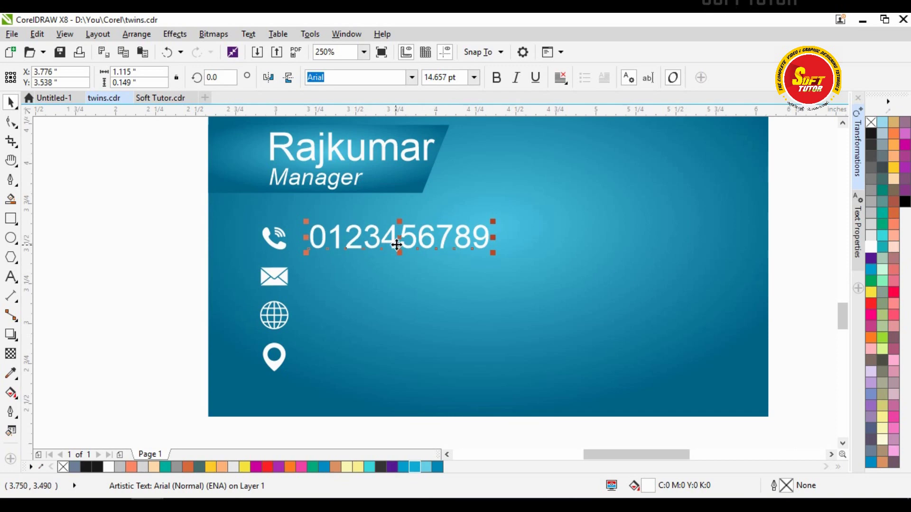
pyautogui.moveTo(399, 238); pyautogui.dragTo(397, 276)
# - Align the second number flush left with the first and check its font size
pyautogui.keyDown('shift'); pyautogui.click(380, 238); pyautogui.keyUp('shift')
pyautogui.press('l')
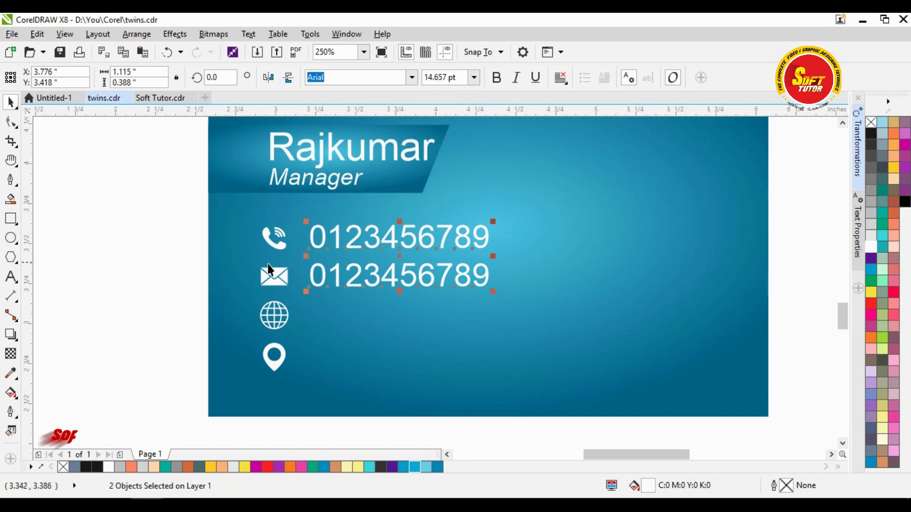
pyautogui.press('Escape')
pyautogui.click(379, 278)
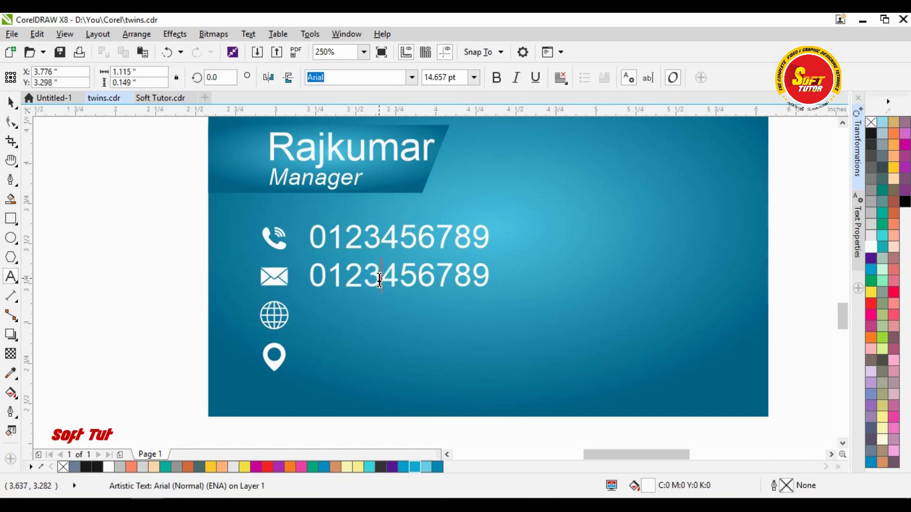
pyautogui.doubleClick(386, 275)
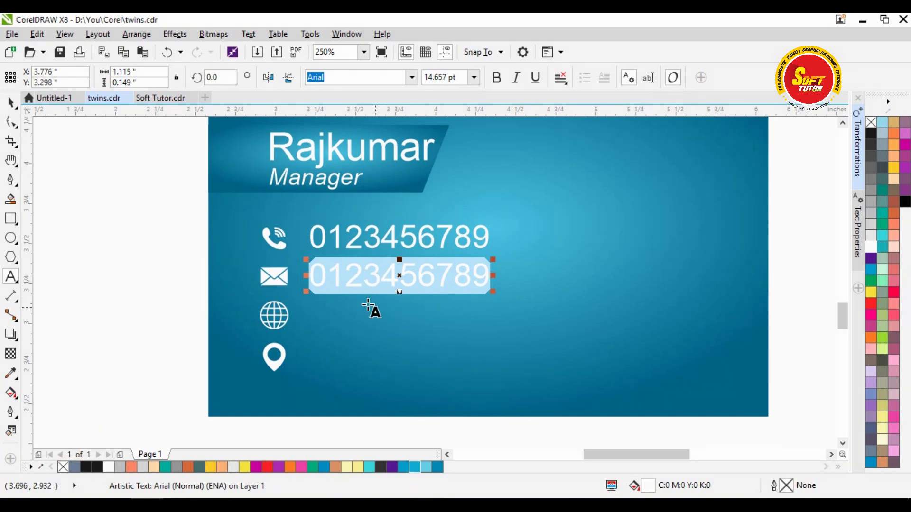
pyautogui.press('Escape')
pyautogui.click(149, 258)
pyautogui.click(378, 277)
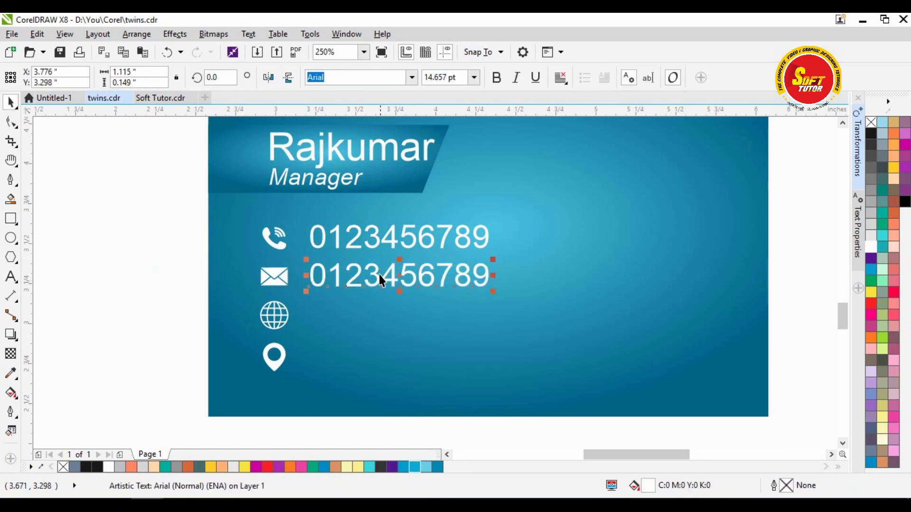
pyautogui.click(464, 78)
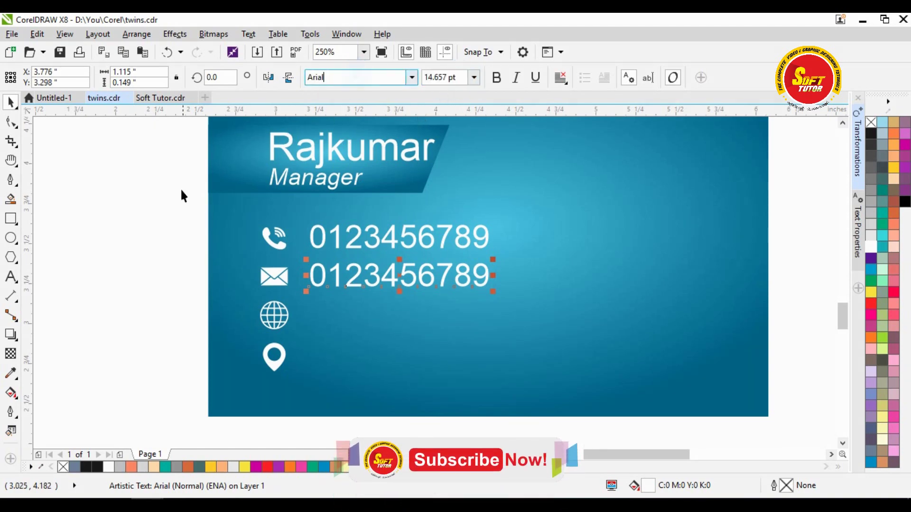
pyautogui.click(161, 190)
pyautogui.click(388, 279)
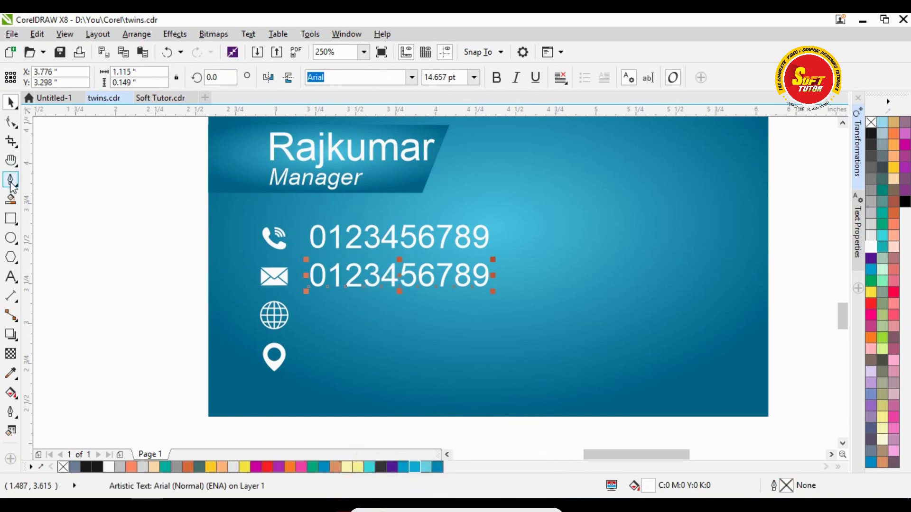
# - Delete the stray 'dfgfdg' test text and select all characters of the second number
pyautogui.click(11, 275)
pyautogui.click(351, 337)
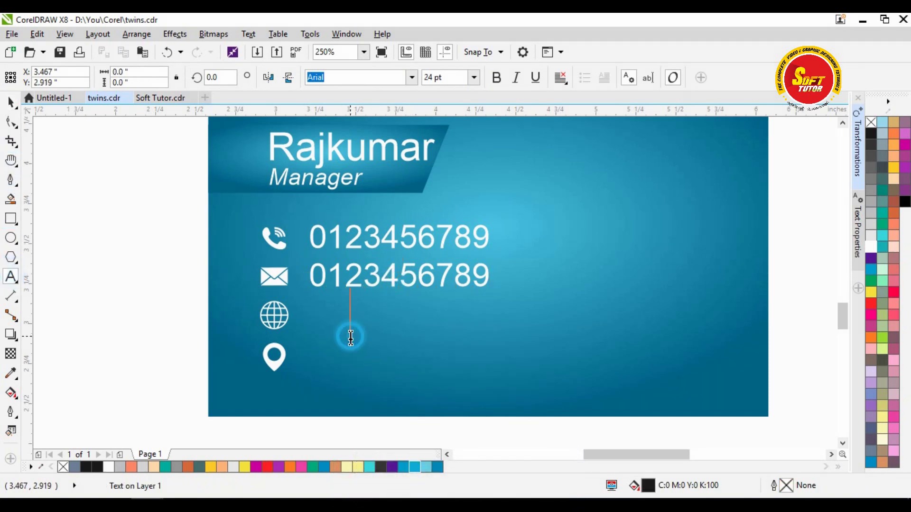
pyautogui.write('dfgfdg')
pyautogui.click(451, 81)
pyautogui.click(12, 102)
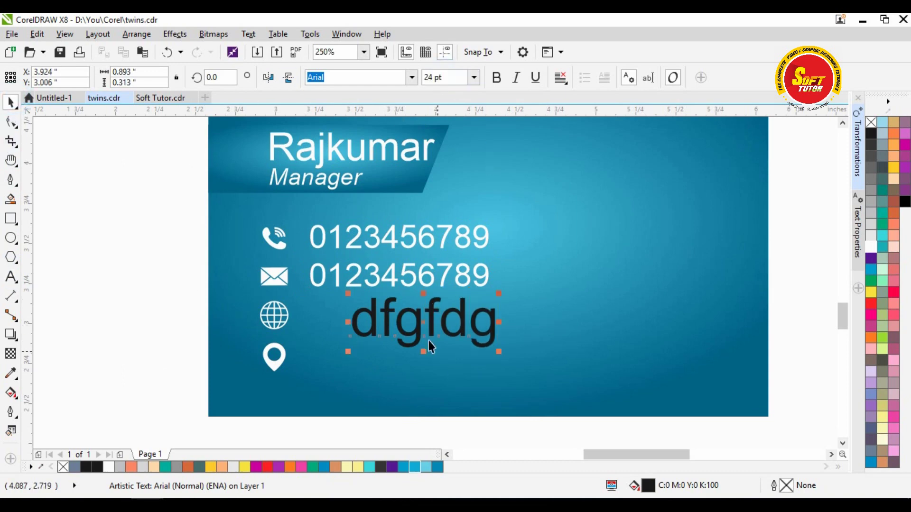
pyautogui.press('Delete')
pyautogui.click(406, 276)
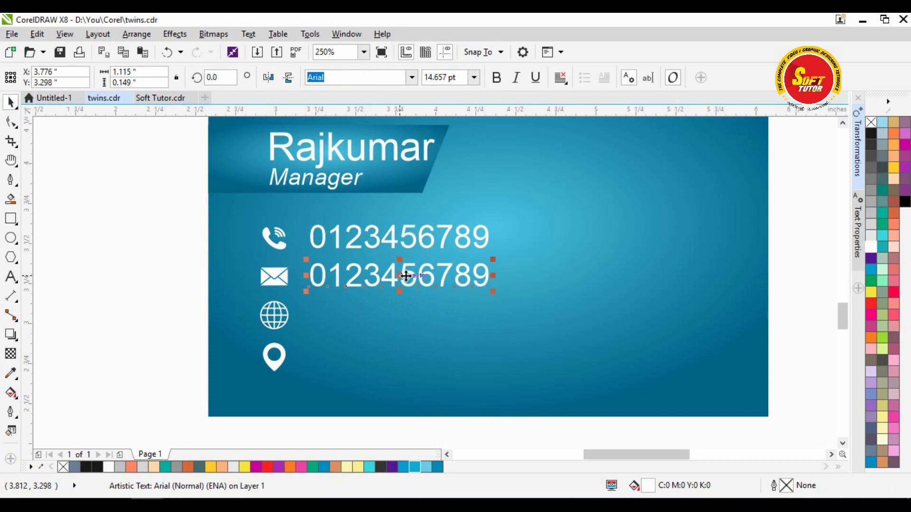
pyautogui.doubleClick(407, 275)
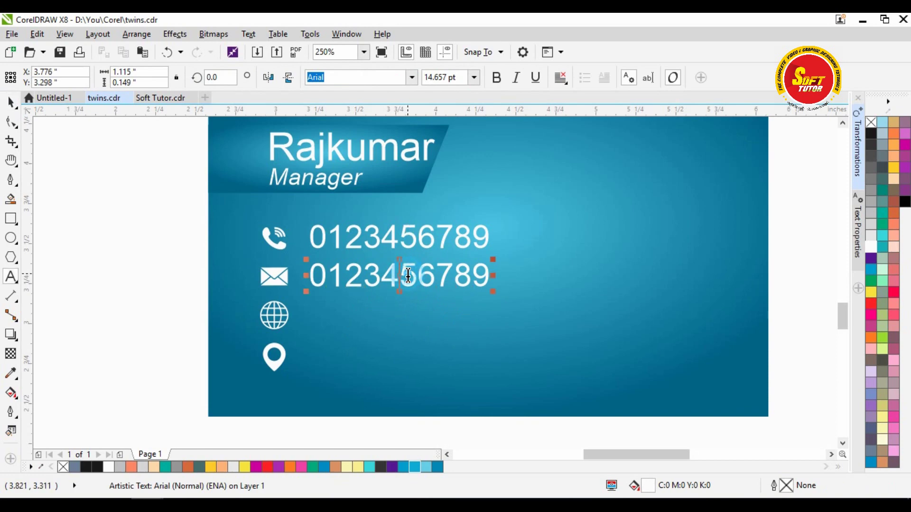
pyautogui.click(304, 282)
pyautogui.hotkey('ctrl', 'a')
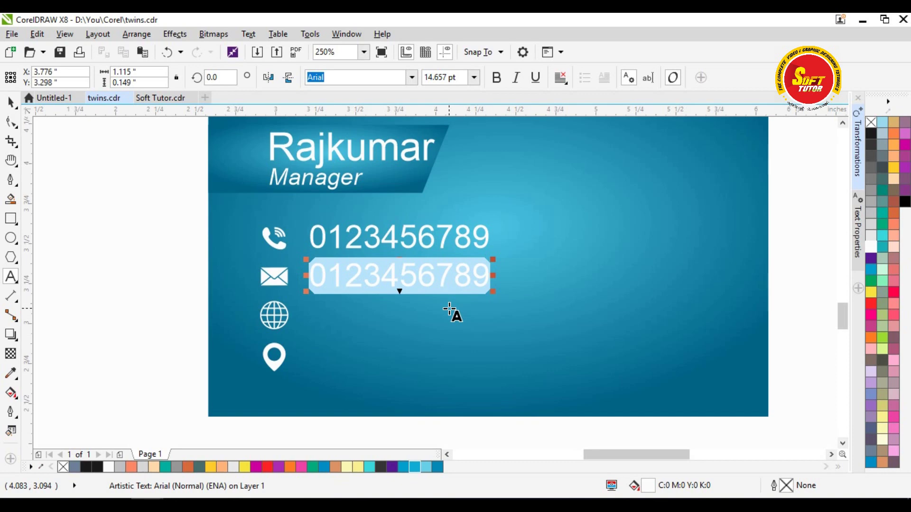
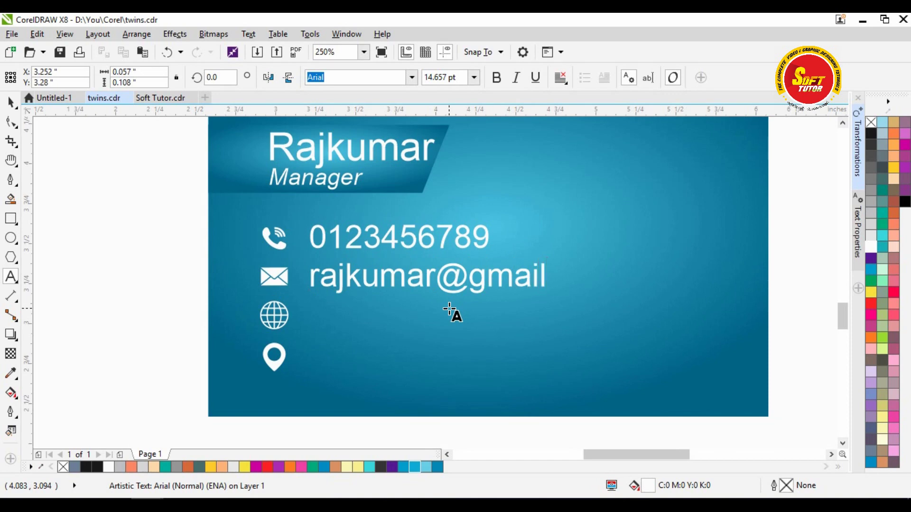
# - Replace the second number with the e-mail address and start the website line by the globe
pyautogui.press('Return')
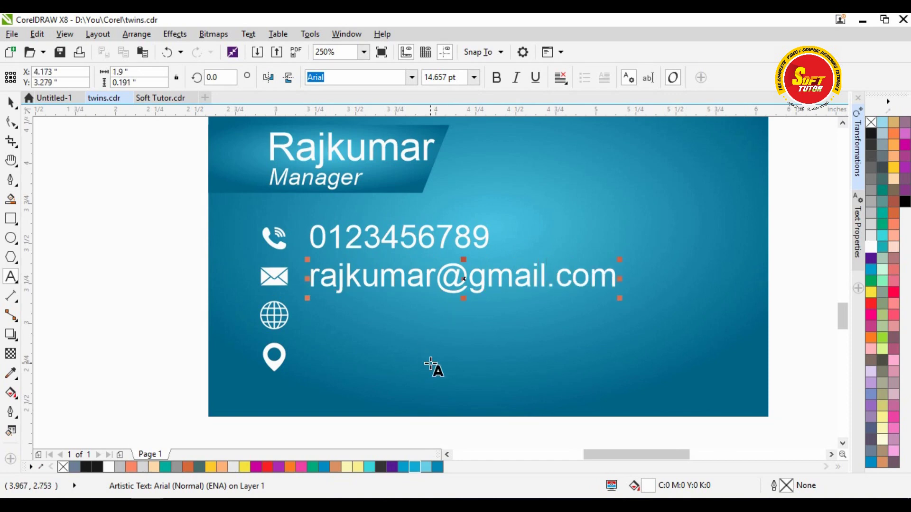
pyautogui.write('www.ww')
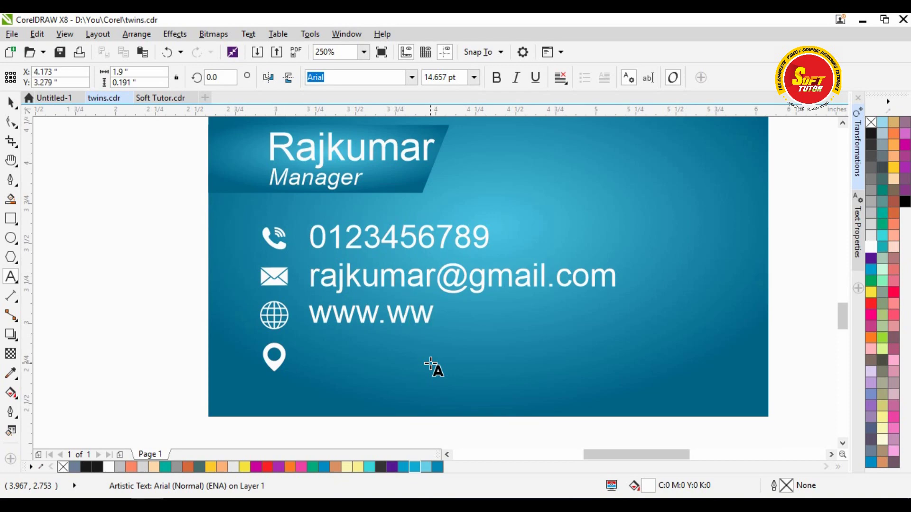
pyautogui.write('.com')
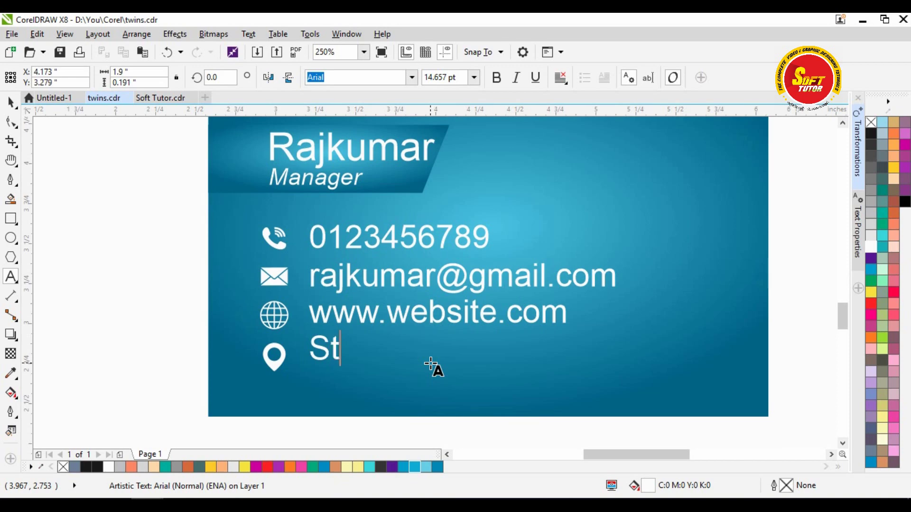
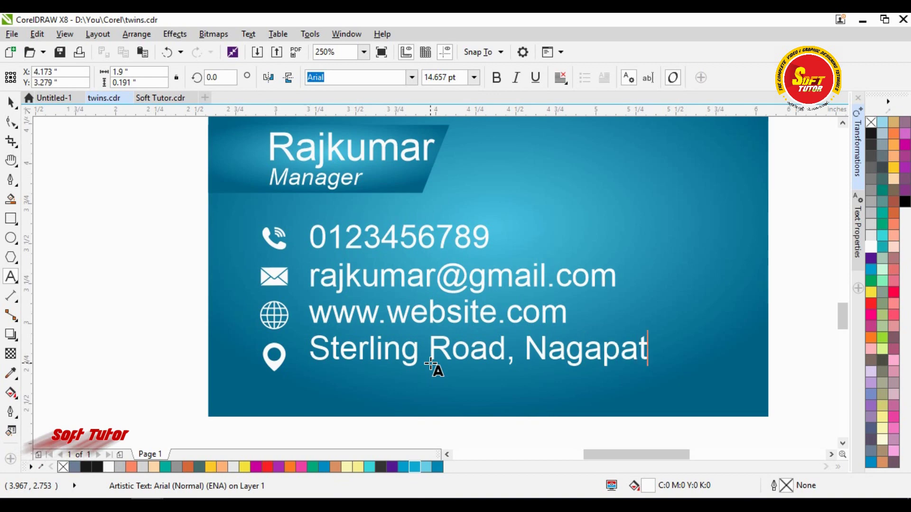
pyautogui.press('Return')
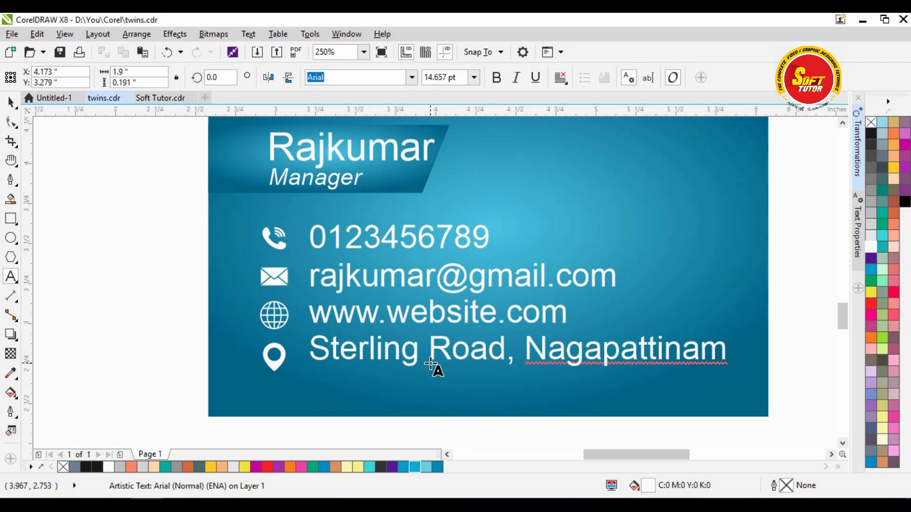
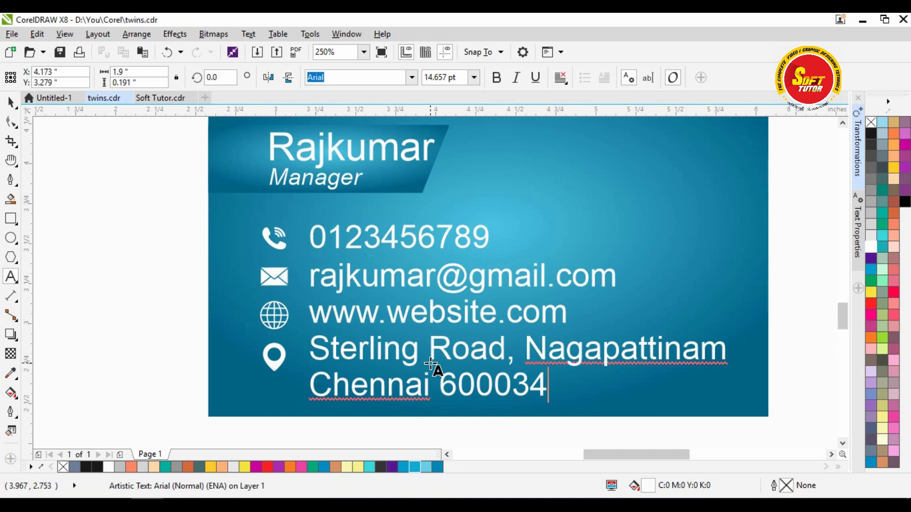
# - Break the contact text block apart into separate lines of text
pyautogui.hotkey('ctrl', 'space')
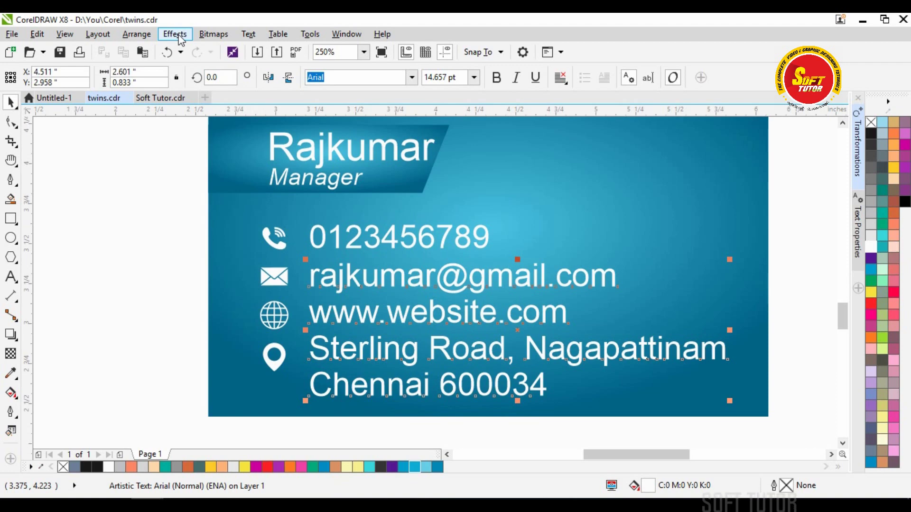
pyautogui.click(137, 34)
pyautogui.click(167, 114)
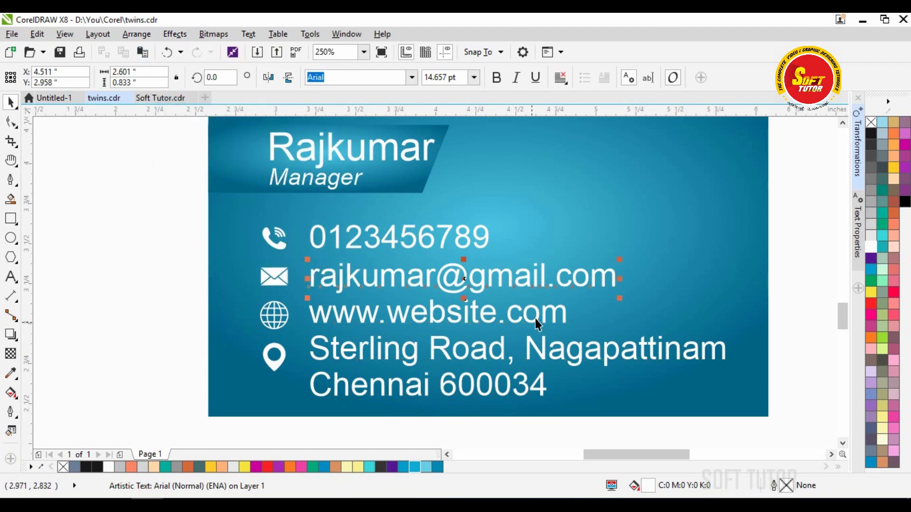
# - Scale the email, website and address text lines down to a smaller size
pyautogui.moveTo(794, 269); pyautogui.dragTo(300, 419)
pyautogui.moveTo(734, 402); pyautogui.dragTo(610, 414)
pyautogui.moveTo(610, 364); pyautogui.dragTo(579, 368)
pyautogui.click(131, 282)
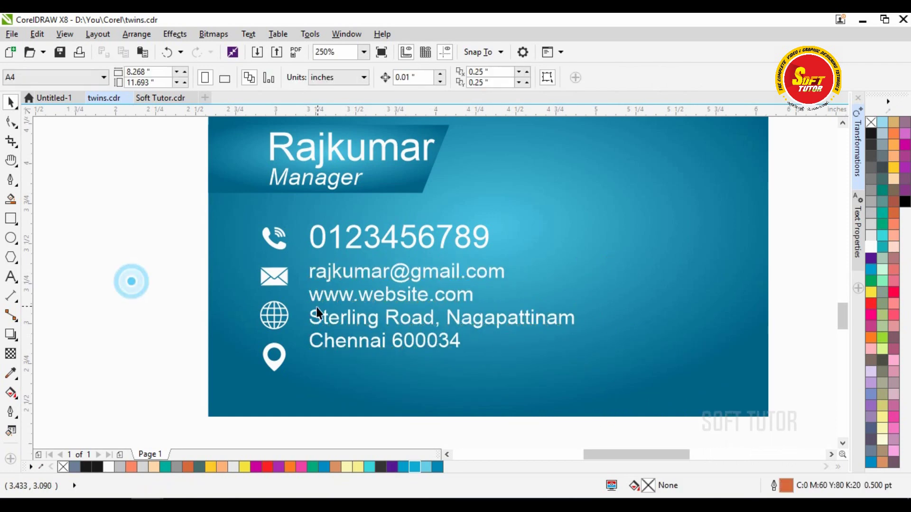
# - Move the two address lines (Sterling Road and Chennai) down beside the pin icon
pyautogui.click(355, 332)
pyautogui.keyDown('shift'); pyautogui.click(354, 341); pyautogui.keyUp('shift')
pyautogui.moveTo(426, 321); pyautogui.dragTo(426, 345)
pyautogui.hotkey('ctrl', 'Down')
pyautogui.hotkey('ctrl', 'Down')
pyautogui.hotkey('ctrl', 'Down')
pyautogui.hotkey('ctrl', 'Down')
pyautogui.hotkey('ctrl', 'Down')
pyautogui.hotkey('ctrl', 'Down')
pyautogui.hotkey('ctrl', 'Down')
pyautogui.hotkey('ctrl', 'Down')
pyautogui.hotkey('ctrl', 'Down')
pyautogui.hotkey('ctrl', 'Down')
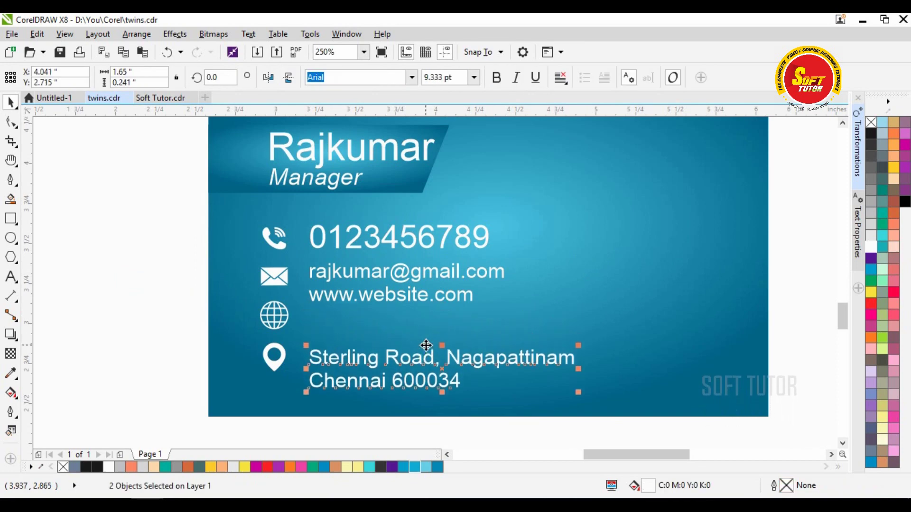
# - Nudge the website line level with the globe icon and the email line slightly down
pyautogui.click(349, 294)
pyautogui.click(346, 294)
pyautogui.hotkey('ctrl', 'Down')
pyautogui.hotkey('ctrl', 'Down')
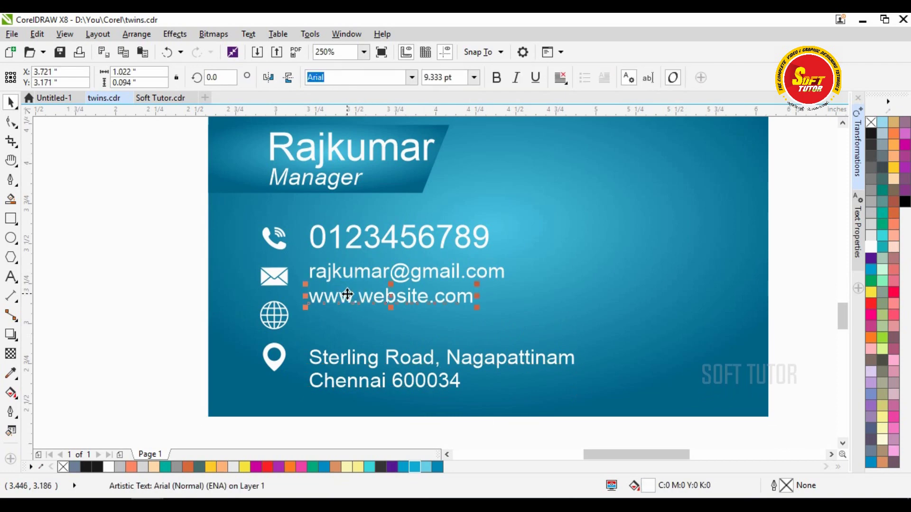
pyautogui.hotkey('ctrl', 'Down')
pyautogui.hotkey('ctrl', 'Down')
pyautogui.hotkey('ctrl', 'Down')
pyautogui.hotkey('ctrl', 'Down')
pyautogui.hotkey('ctrl', 'Down')
pyautogui.hotkey('ctrl', 'Down')
pyautogui.hotkey('ctrl', 'Down')
pyautogui.hotkey('ctrl', 'Down')
pyautogui.hotkey('ctrl', 'Down')
pyautogui.hotkey('ctrl', 'Down')
pyautogui.hotkey('ctrl', 'Down')
pyautogui.hotkey('ctrl', 'Down')
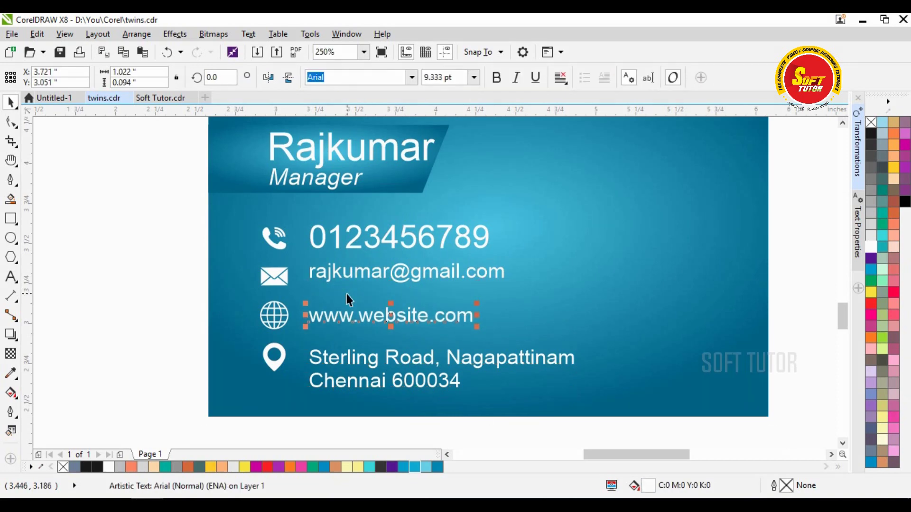
pyautogui.click(346, 274)
pyautogui.hotkey('ctrl', 'Down')
pyautogui.hotkey('ctrl', 'Down')
pyautogui.hotkey('ctrl', 'Down')
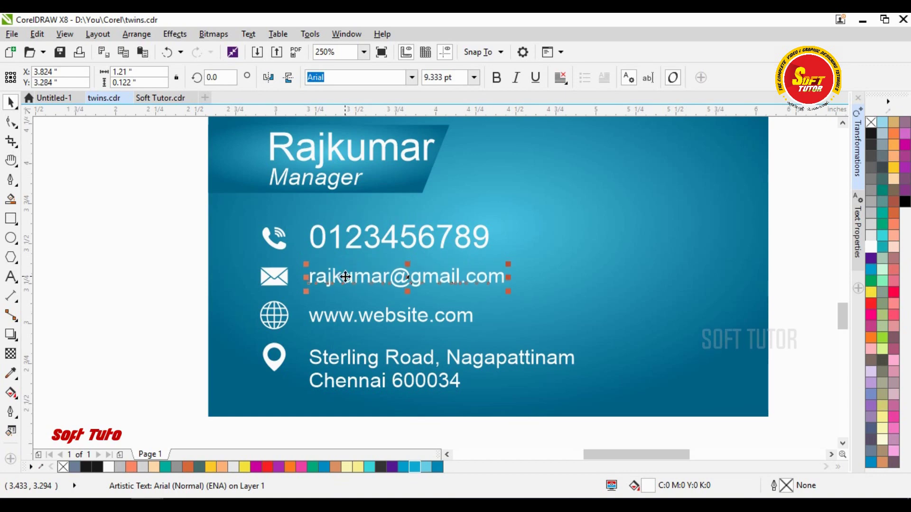
pyautogui.click(189, 326)
# - Scale the whole contact block of icons and lines slightly smaller and nudge it up-left
pyautogui.click(266, 315)
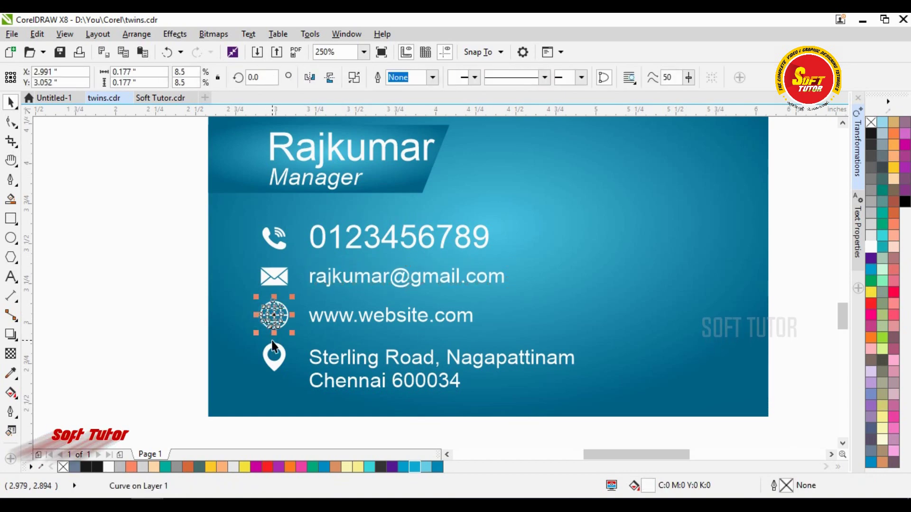
pyautogui.click(171, 320)
pyautogui.click(555, 431)
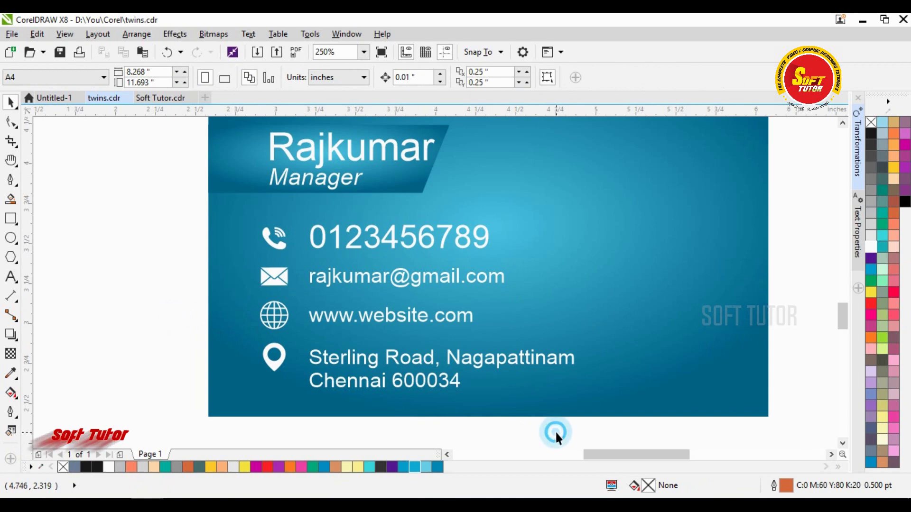
pyautogui.moveTo(620, 430); pyautogui.dragTo(231, 202)
pyautogui.moveTo(579, 394); pyautogui.dragTo(551, 382)
pyautogui.press('Left')
pyautogui.press('Up')
pyautogui.press('Left')
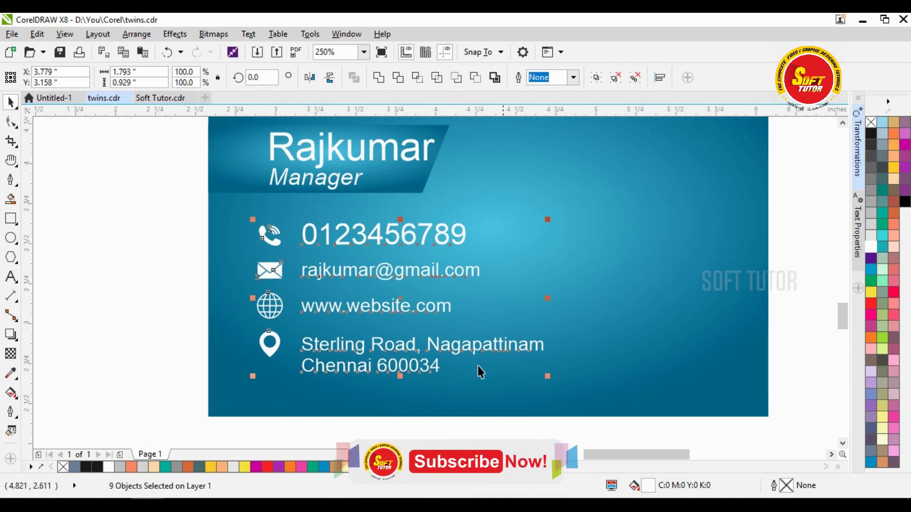
pyautogui.click(179, 278)
pyautogui.press('h')
pyautogui.moveTo(499, 224); pyautogui.dragTo(460, 276)
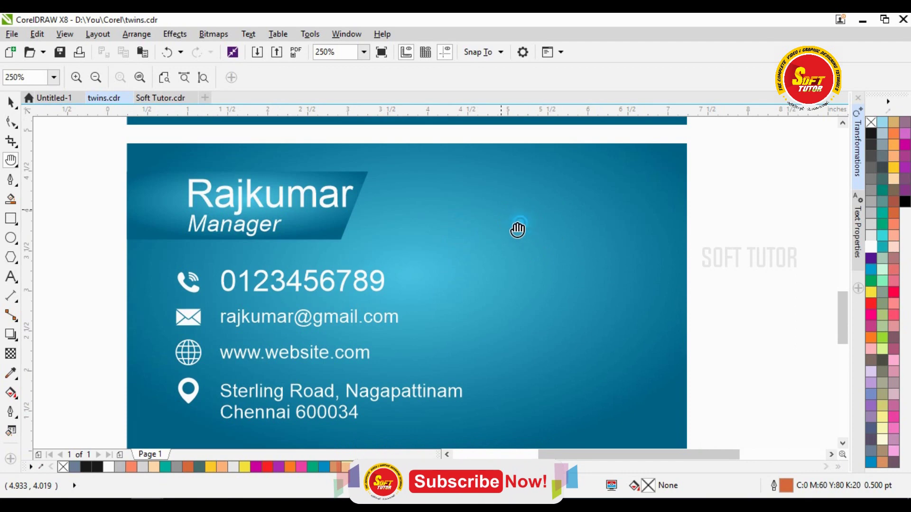
# - Select the four parts of the Twins logo on the front card and group them
pyautogui.scroll(-2, 534, 220)
pyautogui.moveTo(508, 224); pyautogui.dragTo(487, 277)
pyautogui.press('space')
pyautogui.press('space')
pyautogui.moveTo(559, 196); pyautogui.dragTo(561, 232)
pyautogui.press('space')
pyautogui.click(422, 209)
pyautogui.click(624, 172)
pyautogui.moveTo(572, 133); pyautogui.dragTo(269, 246)
pyautogui.hotkey('ctrl', 'g')
# - Place a copy of the logo at about 80% size on the card back's right, vertically centred
pyautogui.moveTo(404, 178); pyautogui.dragTo(424, 158)
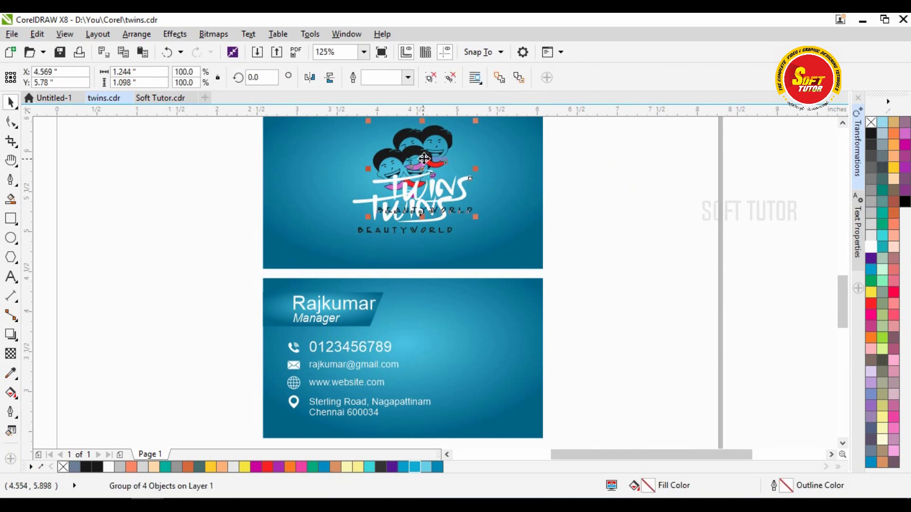
pyautogui.moveTo(434, 190); pyautogui.dragTo(521, 377)
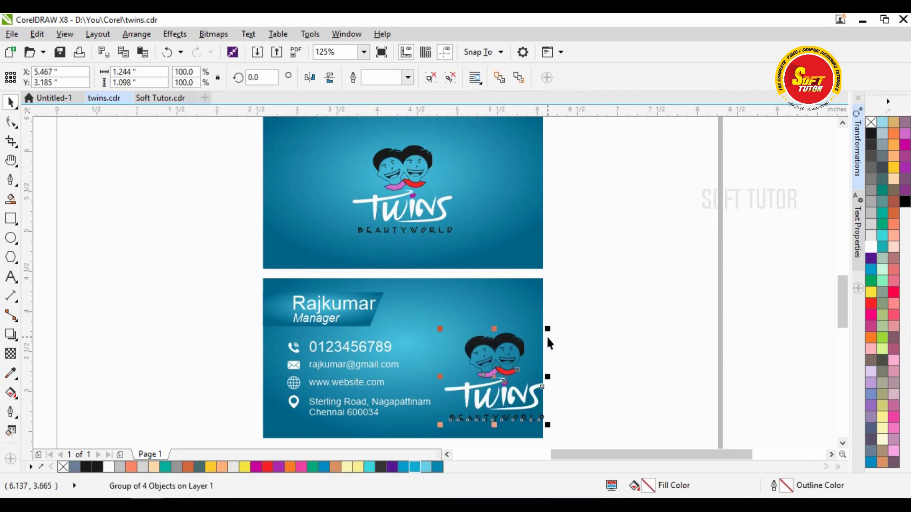
pyautogui.moveTo(548, 330); pyautogui.dragTo(524, 344)
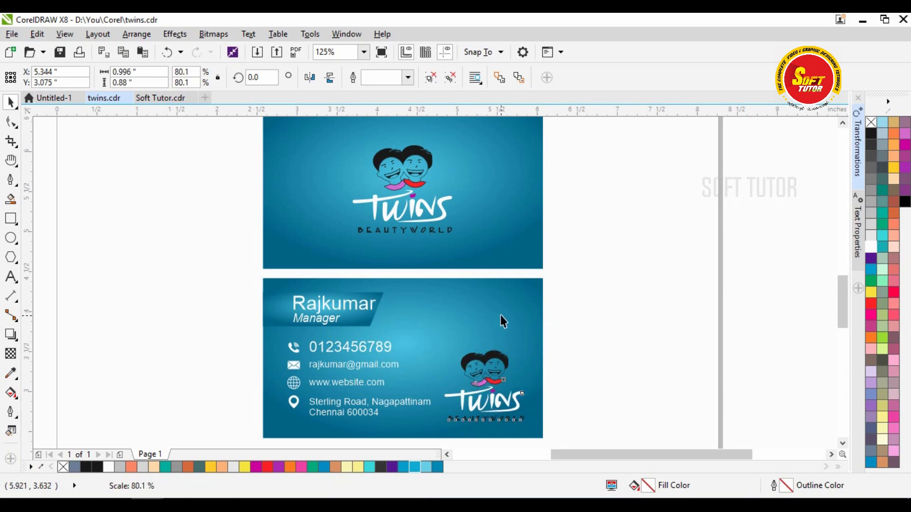
pyautogui.keyDown('shift'); pyautogui.click(501, 311); pyautogui.keyUp('shift')
pyautogui.press('e')
pyautogui.click(612, 329)
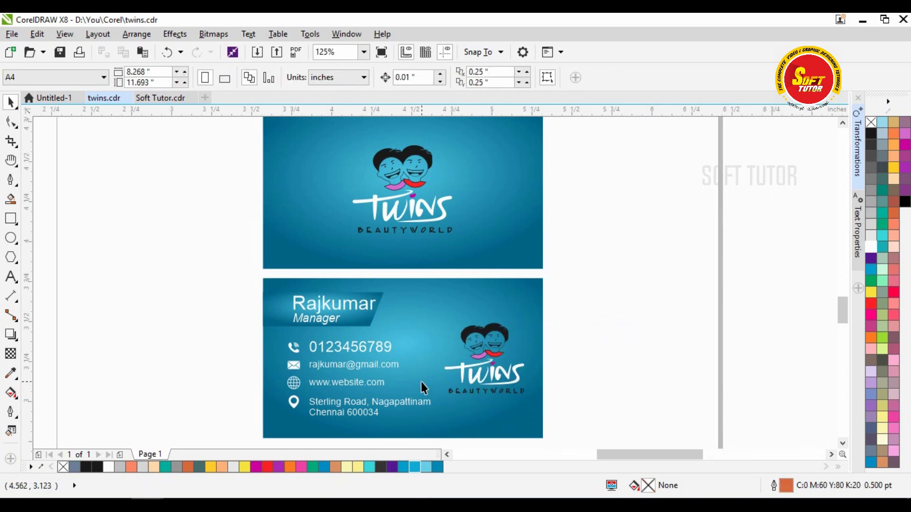
pyautogui.scroll(1, 421, 383)
pyautogui.press('h')
pyautogui.scroll(-1, 382, 280)
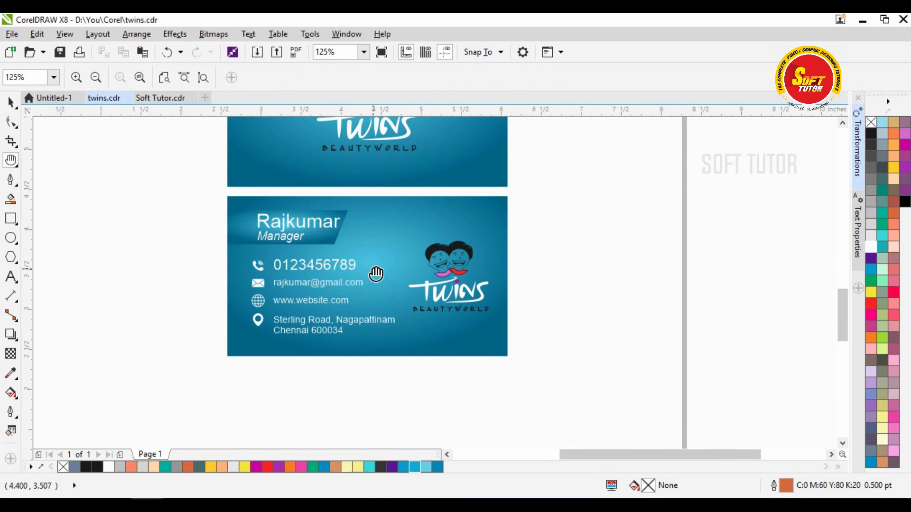
pyautogui.press('space')
# - Draw a rectangle on the card's right edge and fully round its corners into a circle
pyautogui.click(11, 218)
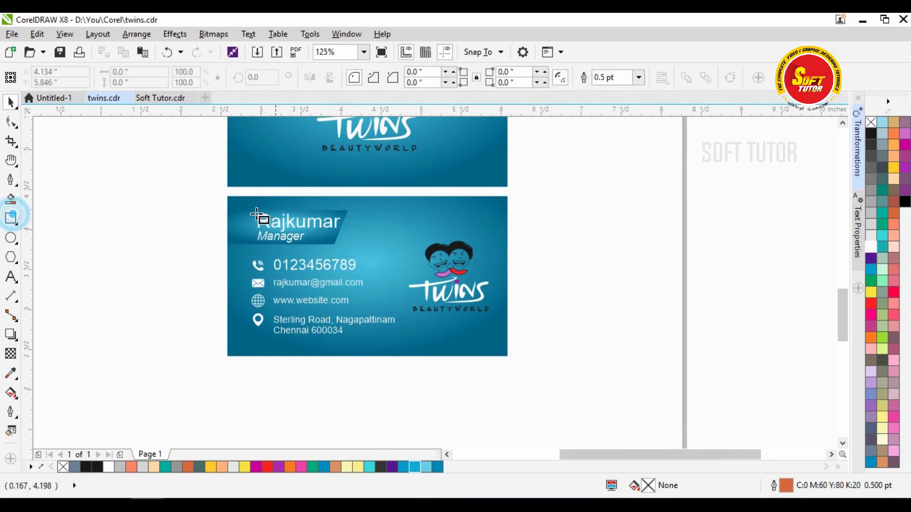
pyautogui.moveTo(202, 192); pyautogui.dragTo(404, 360)
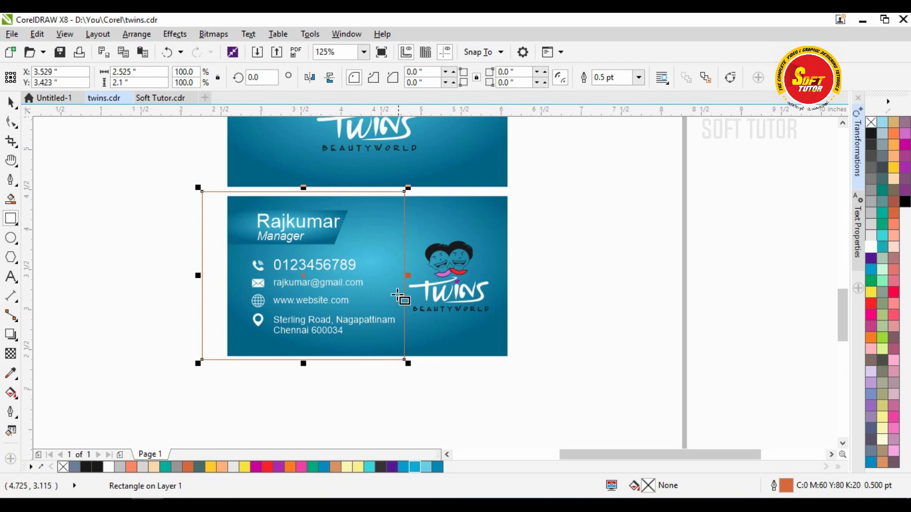
pyautogui.moveTo(198, 283); pyautogui.dragTo(569, 309)
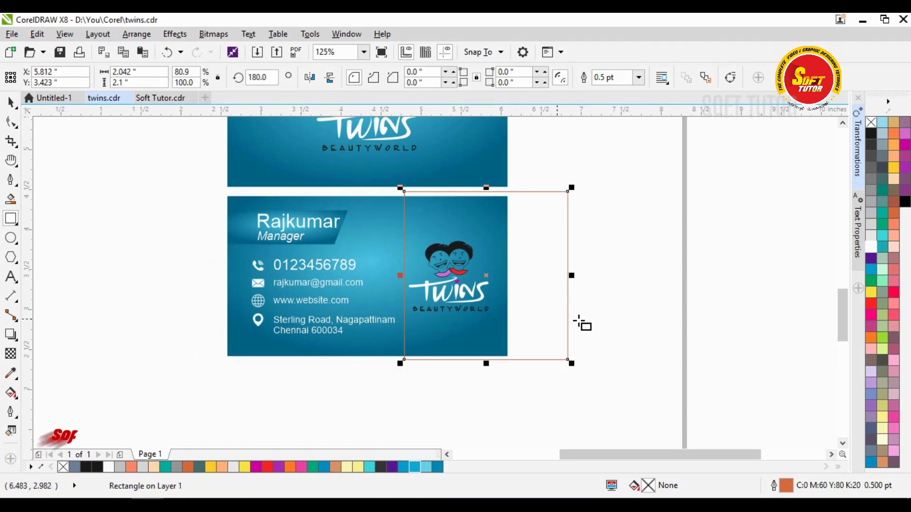
pyautogui.click(14, 122)
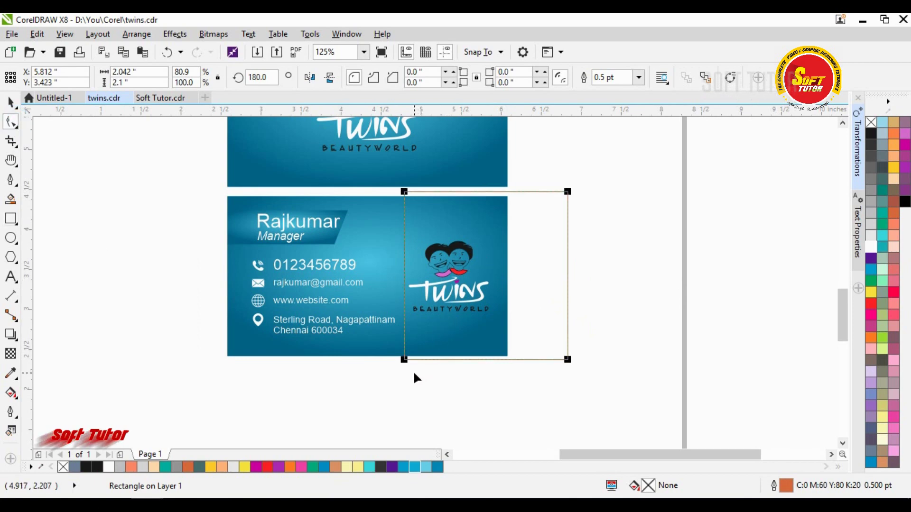
pyautogui.moveTo(406, 361); pyautogui.dragTo(480, 371)
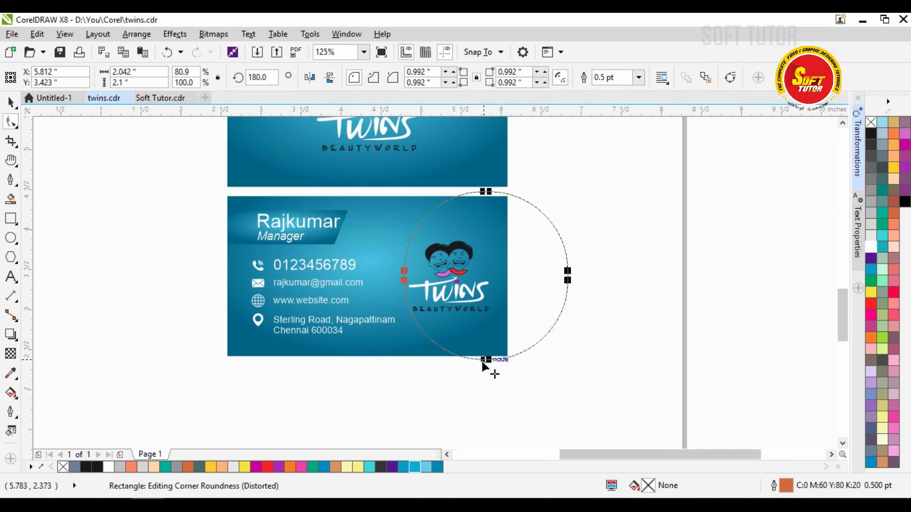
# - Fill the circle white and remove its outline
pyautogui.press('space')
pyautogui.click(533, 234)
pyautogui.keyDown('shift'); pyautogui.click(366, 205); pyautogui.keyUp('shift')
pyautogui.click(620, 221)
pyautogui.click(515, 233)
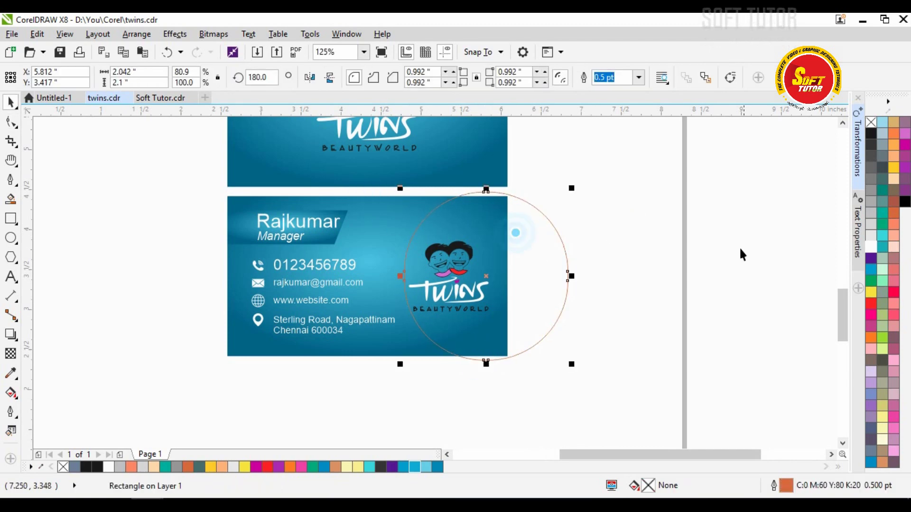
pyautogui.click(872, 246)
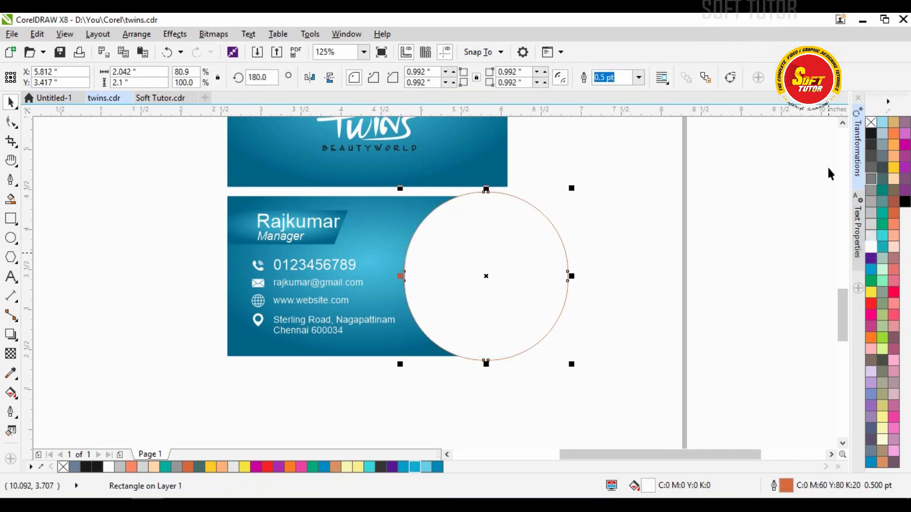
pyautogui.rightClick(872, 123)
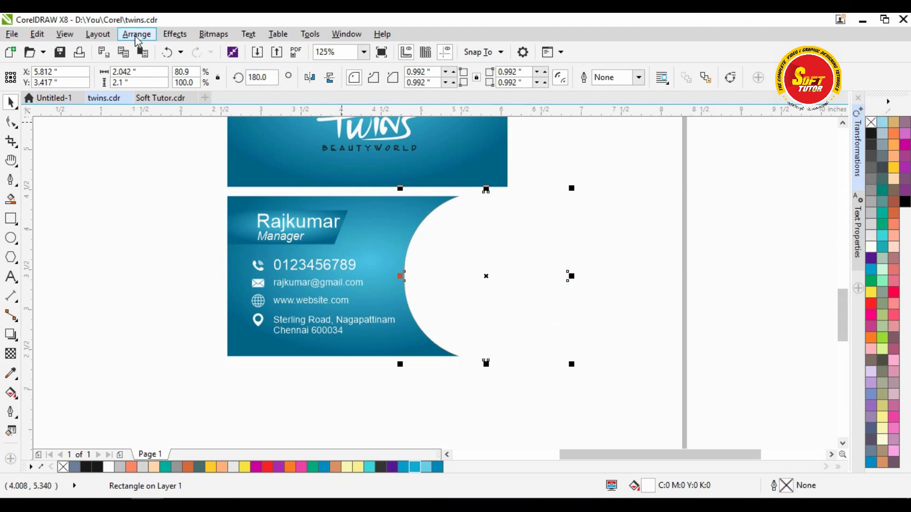
# - Choose Effects > PowerClip > Place Inside Frame for the circle
pyautogui.click(175, 34)
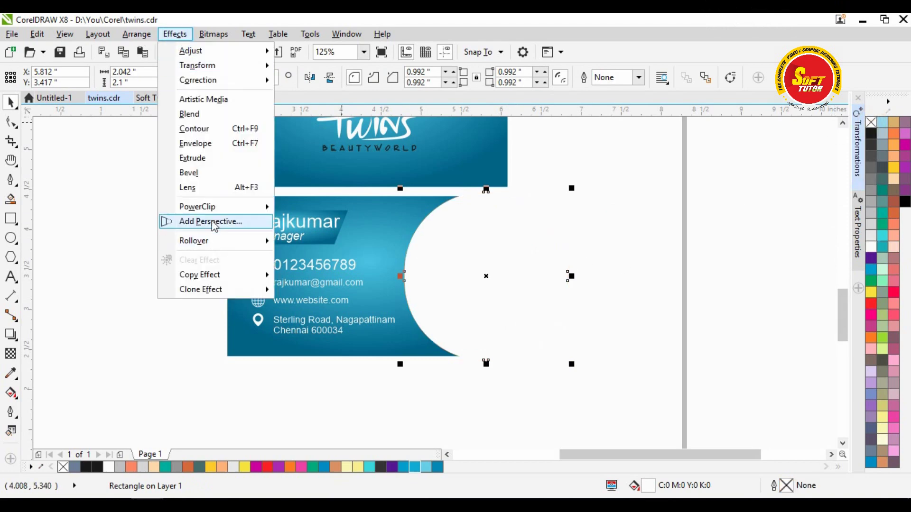
pyautogui.moveTo(211, 213)
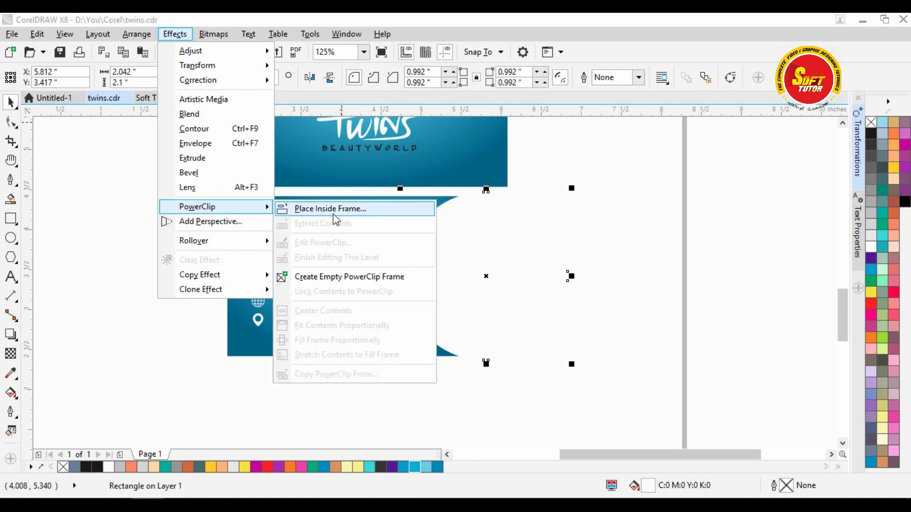
pyautogui.click(315, 211)
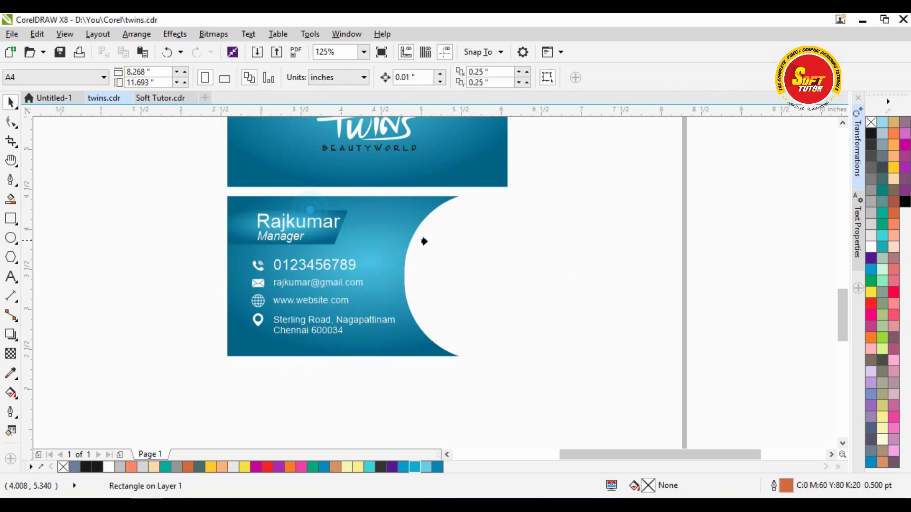
# - Clip the white circle inside the contact card and check it within the clip
pyautogui.click(382, 211)
pyautogui.click(573, 254)
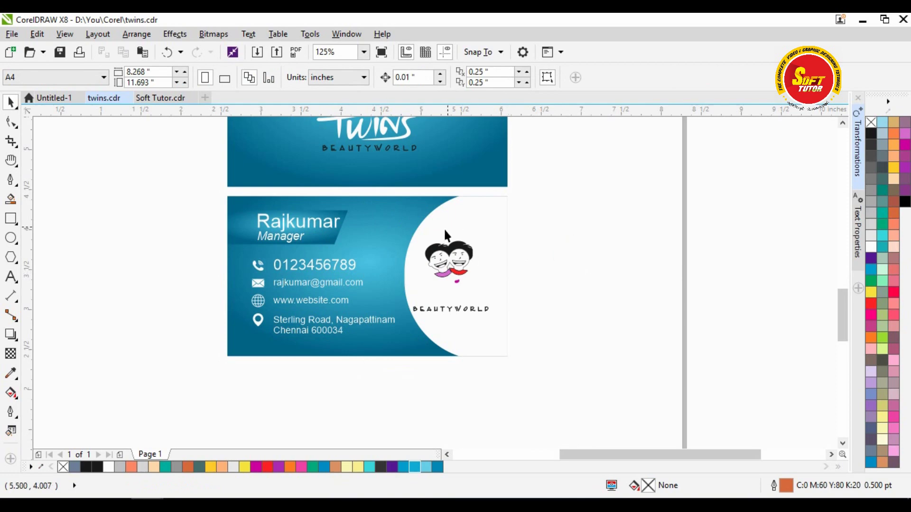
pyautogui.click(457, 214)
pyautogui.keyDown('ctrl'); pyautogui.click(486, 216); pyautogui.keyUp('ctrl')
pyautogui.click(484, 215)
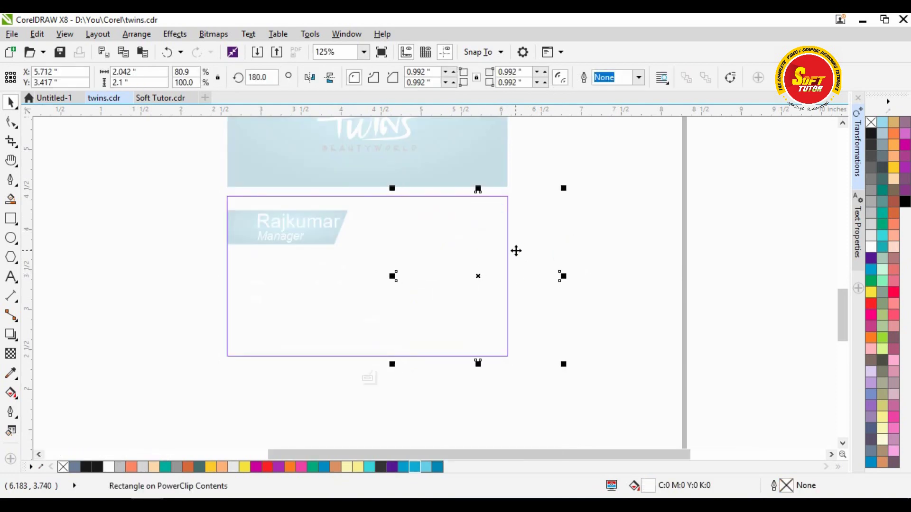
pyautogui.click(610, 235)
# - Select the Twins lettering in the logo and try black, then purple fills
pyautogui.scroll(2, 606, 246)
pyautogui.click(661, 266)
pyautogui.click(472, 264)
pyautogui.click(463, 272)
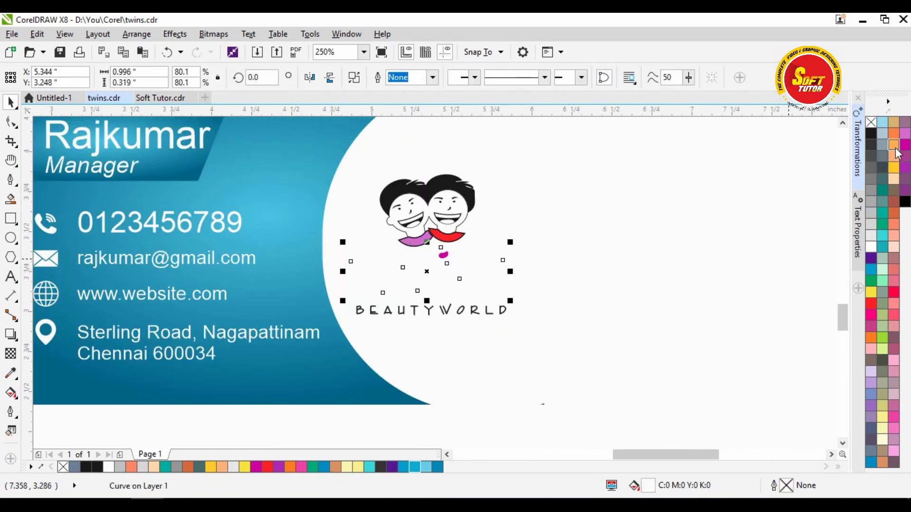
pyautogui.click(869, 136)
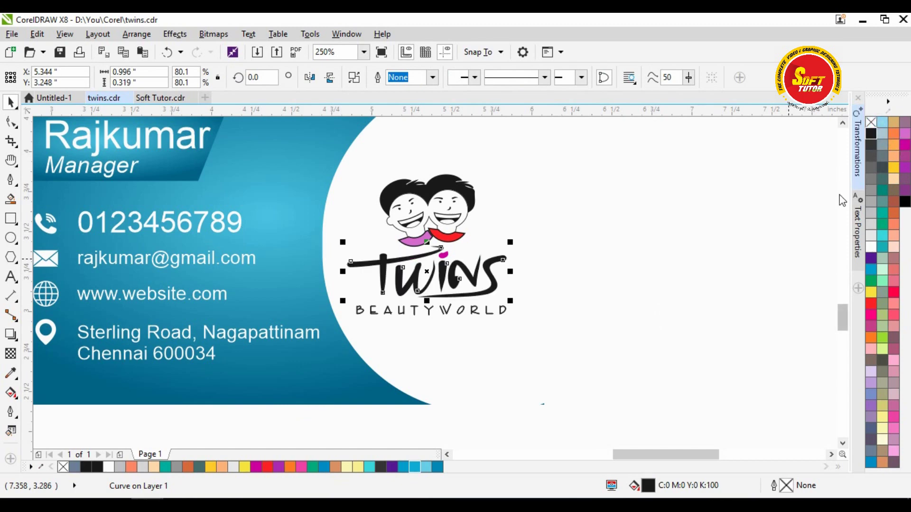
pyautogui.click(871, 260)
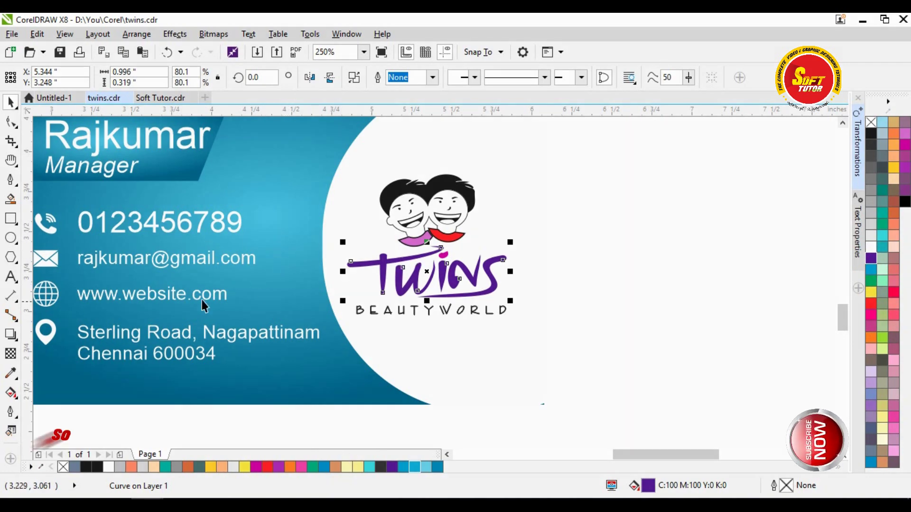
# - Fill the Twins lettering with light cyan (C62 M3 Y1 K2) sampled from the card's gradient
pyautogui.click(12, 373)
pyautogui.click(284, 204)
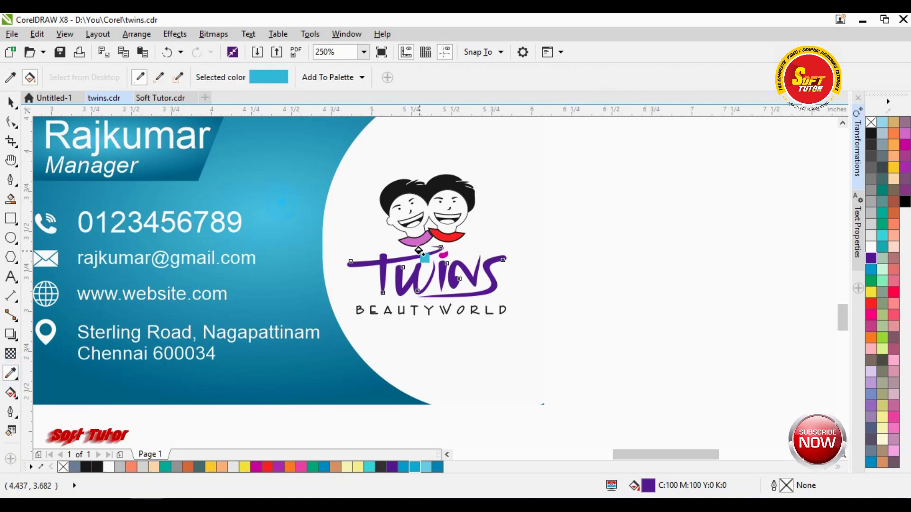
pyautogui.click(384, 264)
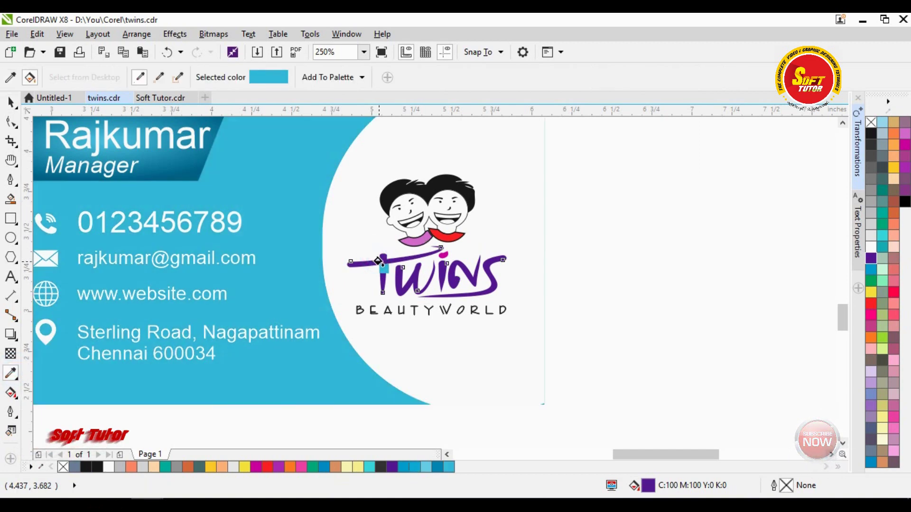
pyautogui.click(385, 271)
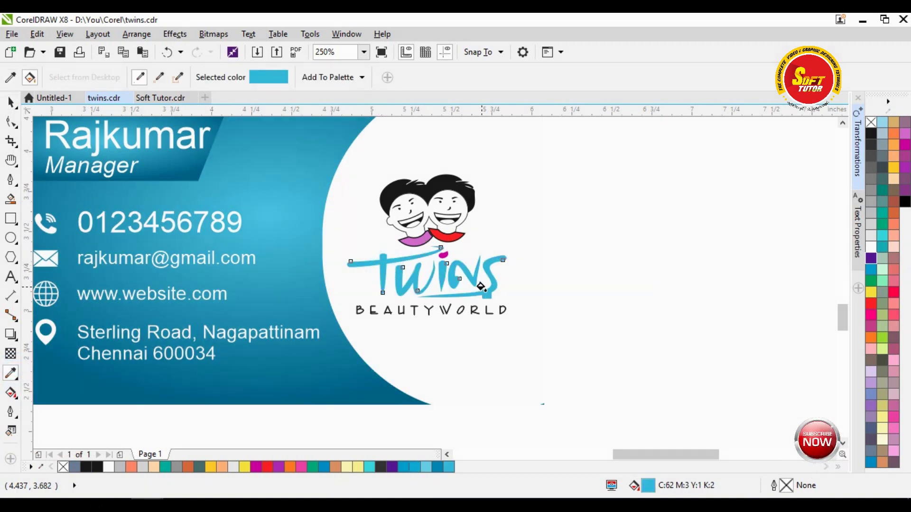
pyautogui.press('space')
pyautogui.click(287, 258)
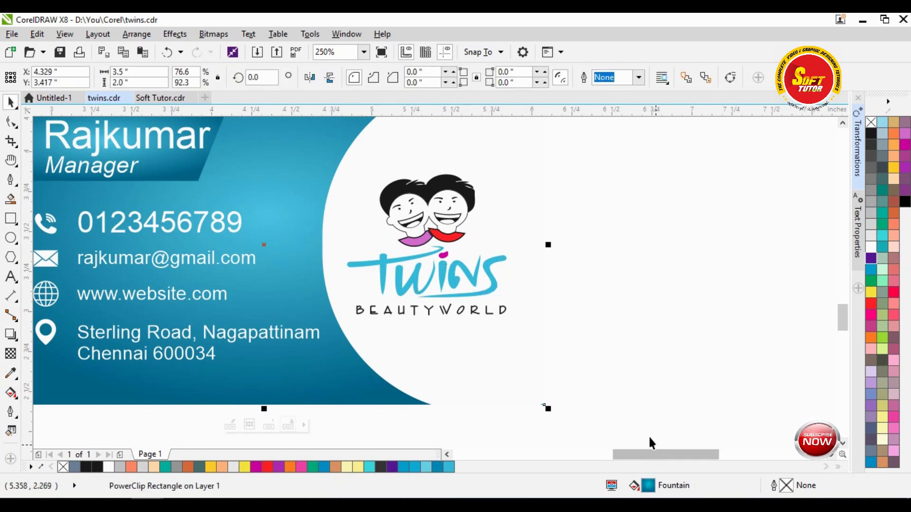
pyautogui.moveTo(654, 494); pyautogui.dragTo(417, 287)
pyautogui.press('F3')
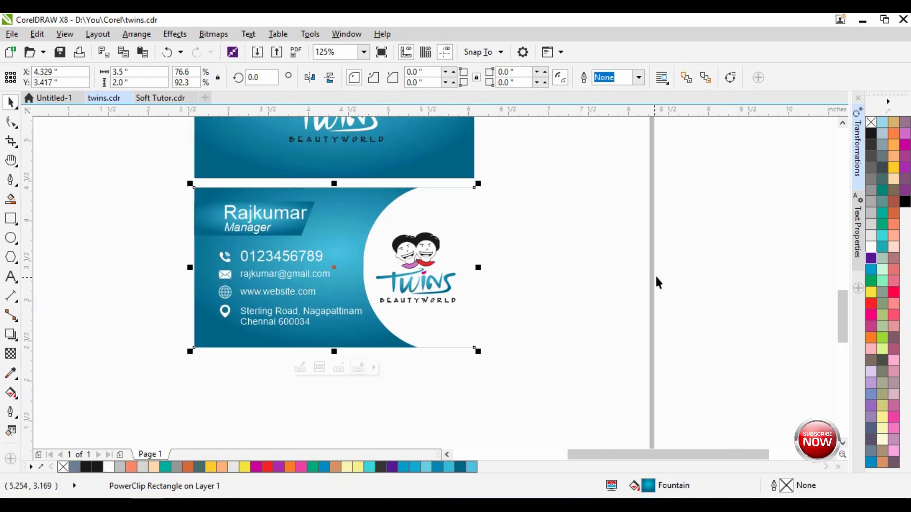
# - Inside the card's PowerClip, increase the white circle's corner rounding slightly
pyautogui.click(656, 276)
pyautogui.click(416, 215)
pyautogui.click(594, 221)
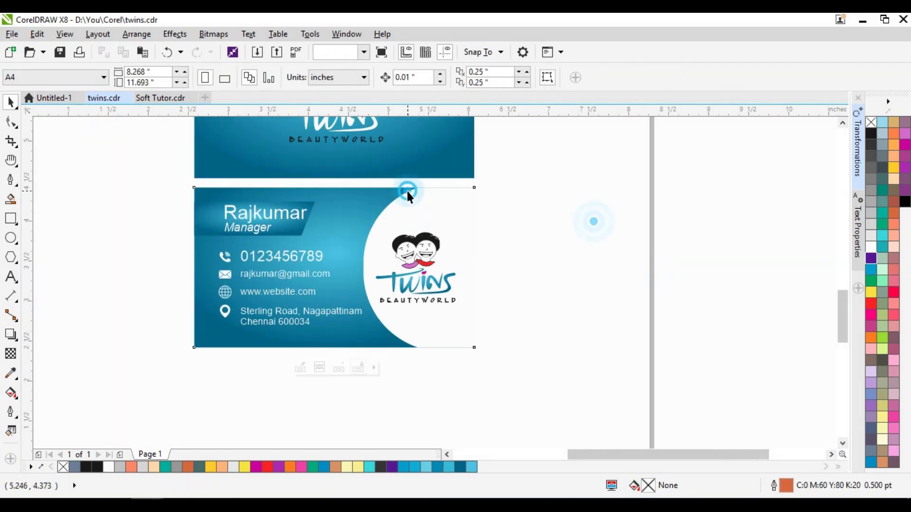
pyautogui.click(410, 207)
pyautogui.doubleClick(410, 206)
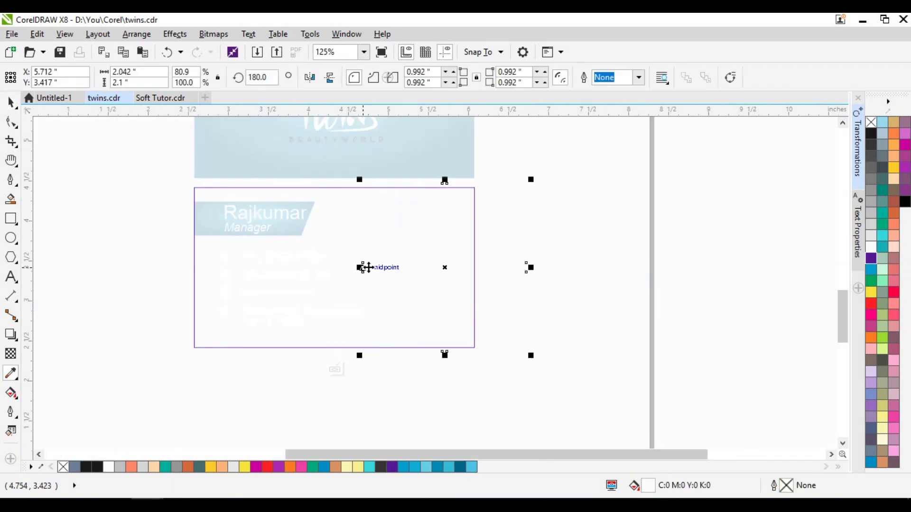
pyautogui.click(15, 123)
pyautogui.moveTo(363, 269); pyautogui.dragTo(358, 291)
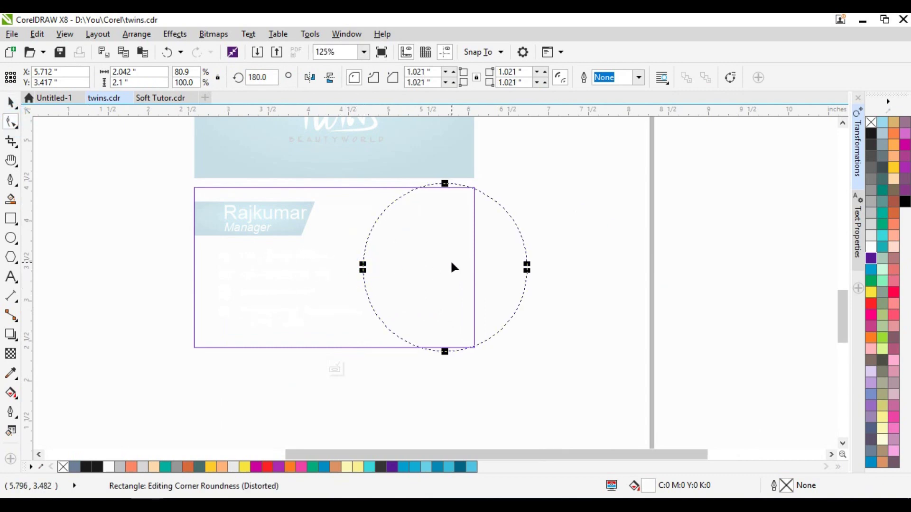
pyautogui.press('space')
pyautogui.click(72, 139)
pyautogui.click(573, 250)
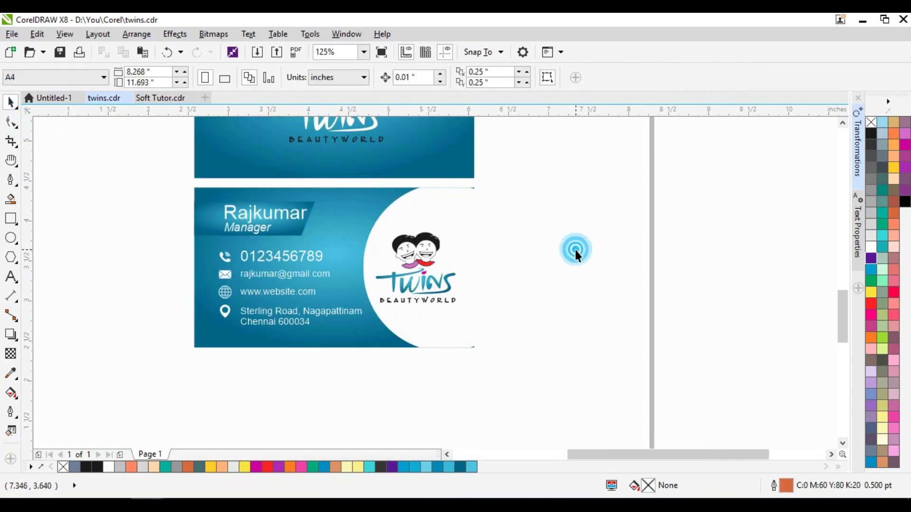
# - Nudge the white circle inside the clipped card up and right
pyautogui.press('h')
pyautogui.scroll(2, 368, 223)
pyautogui.press('space')
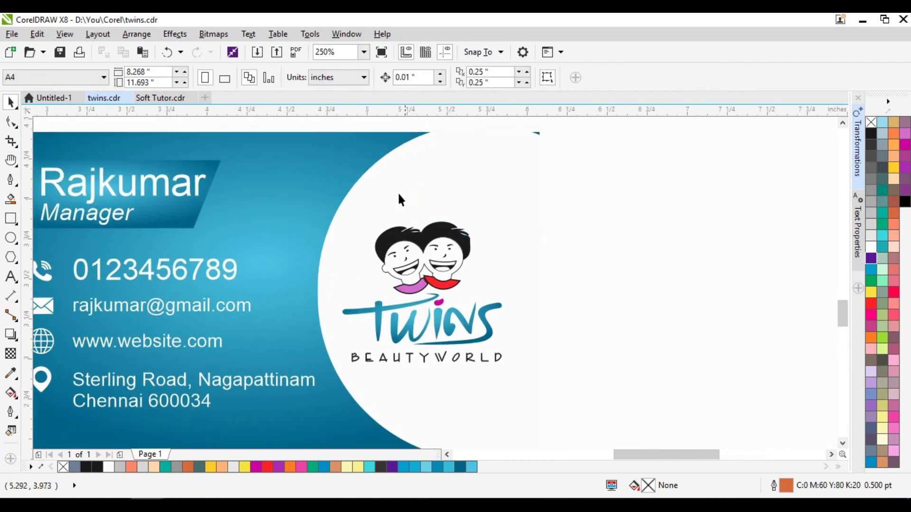
pyautogui.click(382, 177)
pyautogui.doubleClick(389, 171)
pyautogui.click(388, 236)
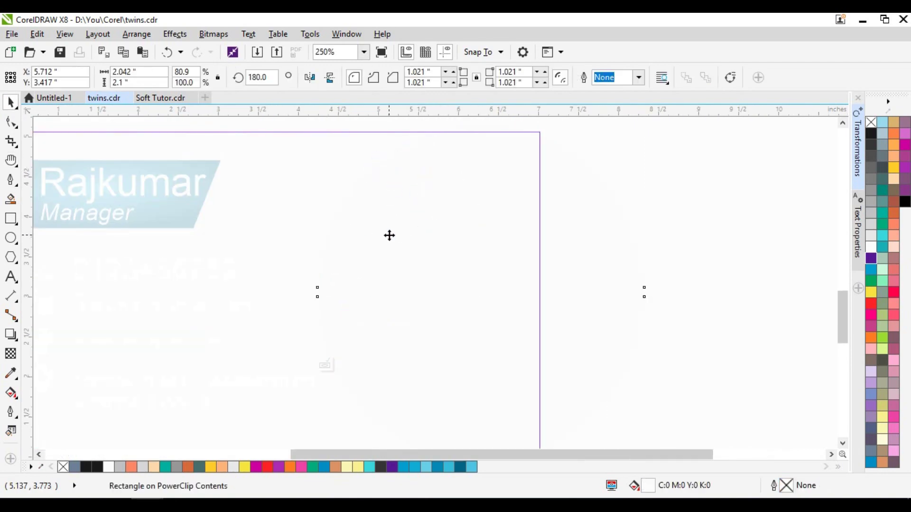
pyautogui.scroll(-2, 414, 227)
pyautogui.press('Up')
pyautogui.press('Right')
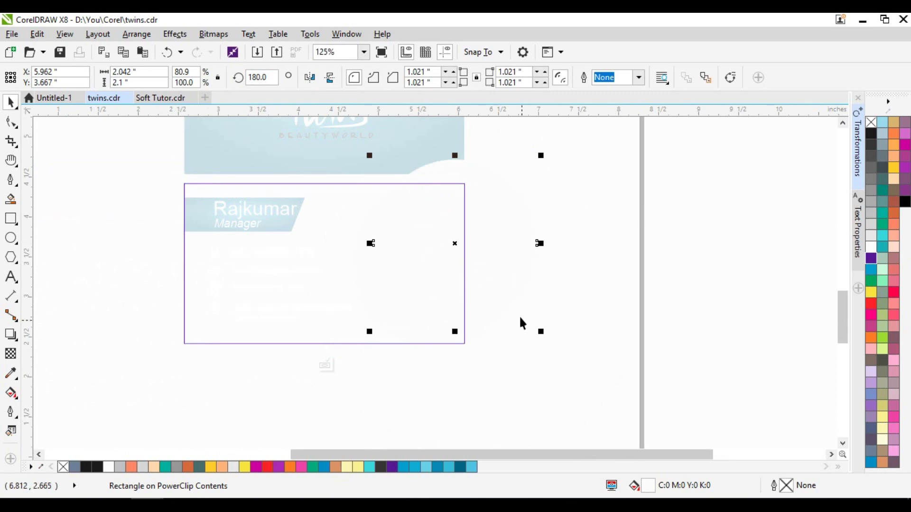
pyautogui.click(552, 293)
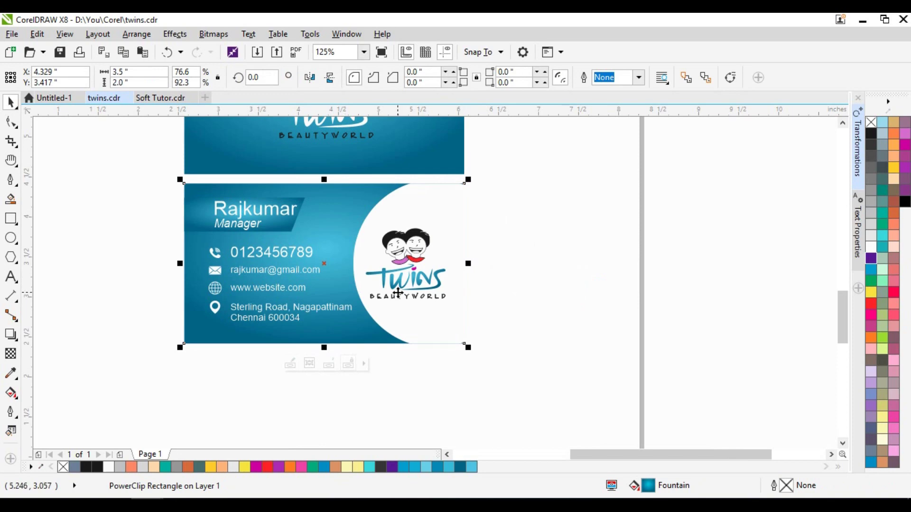
# - Fill a circle with the card's blue gradient and position it over the white circle
pyautogui.keyDown('ctrl'); pyautogui.click(397, 293); pyautogui.keyUp('ctrl')
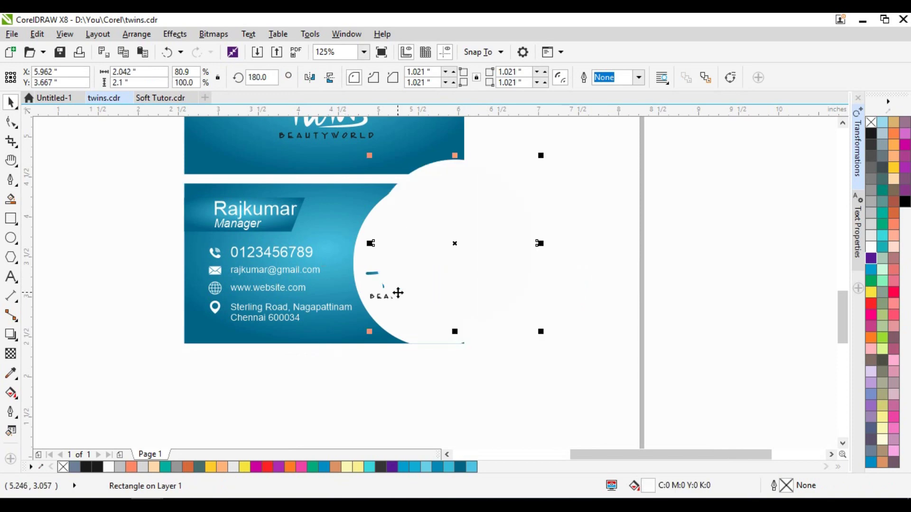
pyautogui.click(327, 216)
pyautogui.moveTo(647, 491); pyautogui.dragTo(475, 212)
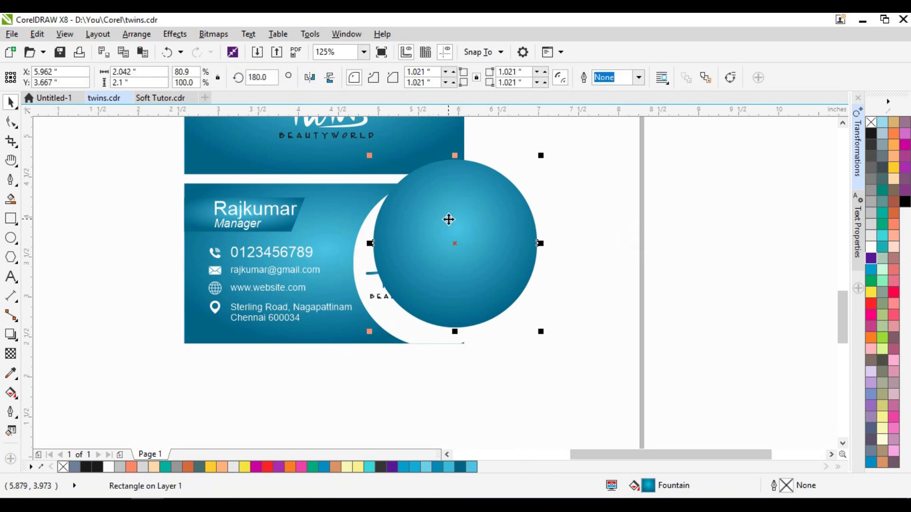
pyautogui.moveTo(457, 215); pyautogui.dragTo(481, 234)
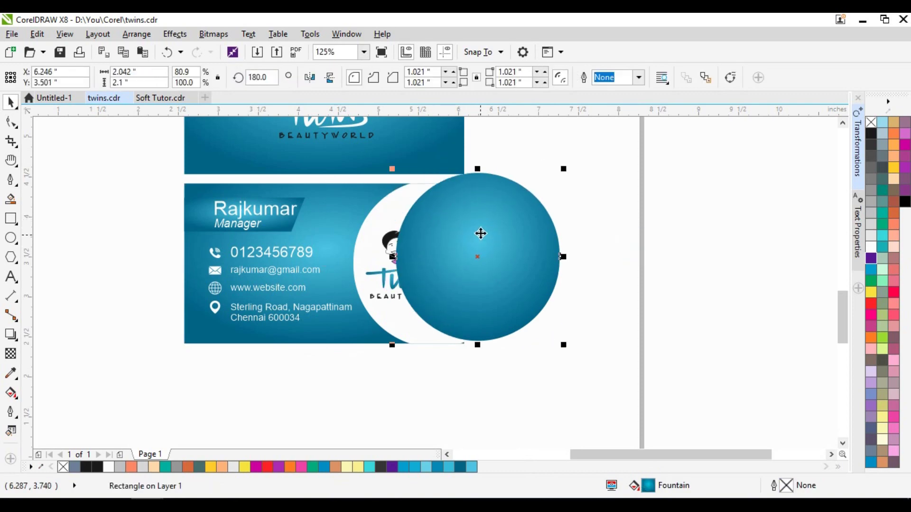
pyautogui.click(337, 194)
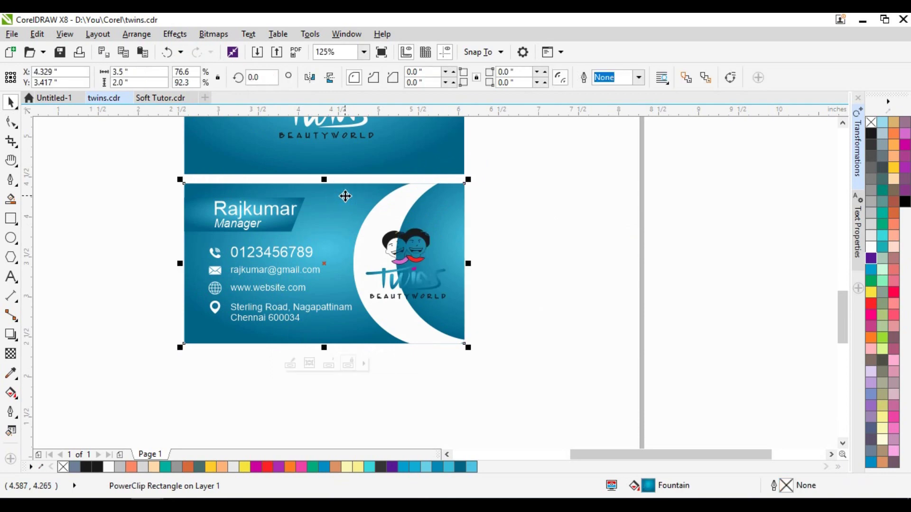
pyautogui.keyDown('ctrl'); pyautogui.click(337, 193); pyautogui.keyUp('ctrl')
pyautogui.click(485, 246)
pyautogui.moveTo(462, 256); pyautogui.dragTo(459, 257)
pyautogui.moveTo(392, 240); pyautogui.dragTo(478, 230)
# - Centre the blue circle on the white one, enlarge it to about 106%, and send it behind
pyautogui.click(375, 241)
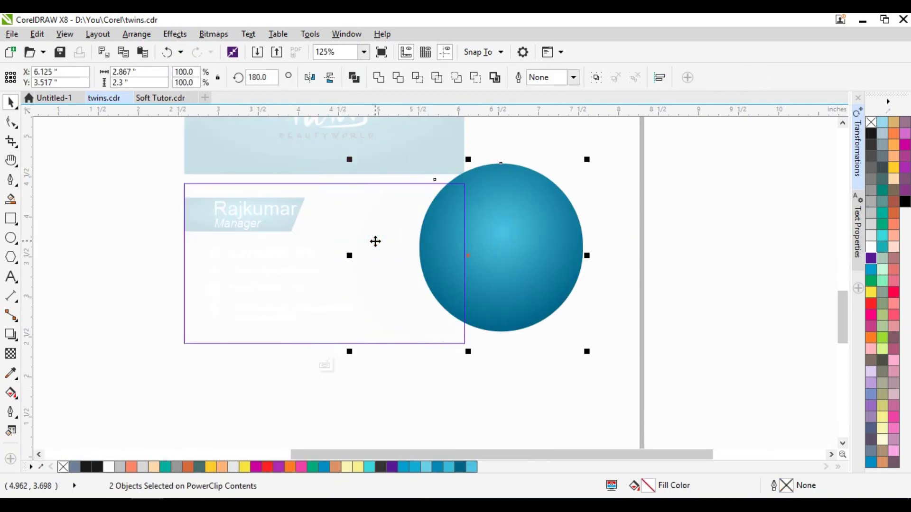
pyautogui.press('c')
pyautogui.press('e')
pyautogui.click(545, 227)
pyautogui.click(440, 227)
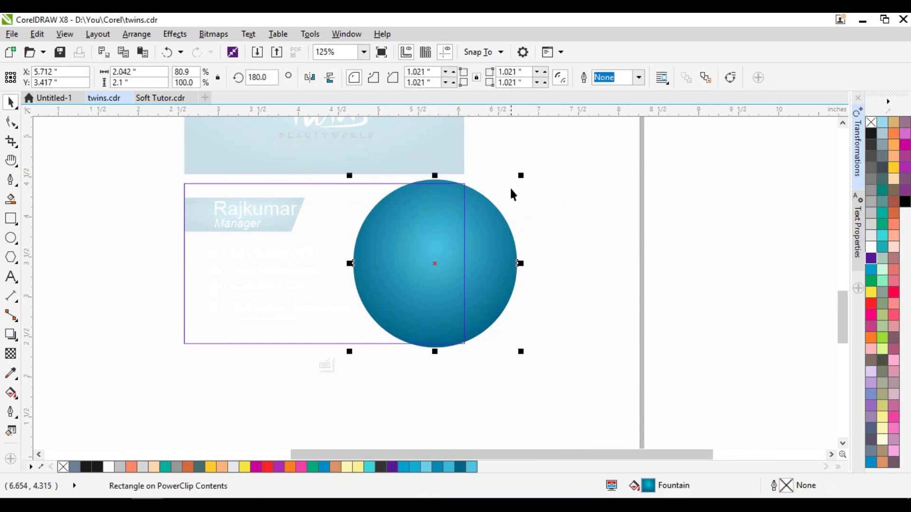
pyautogui.moveTo(520, 175); pyautogui.dragTo(530, 171)
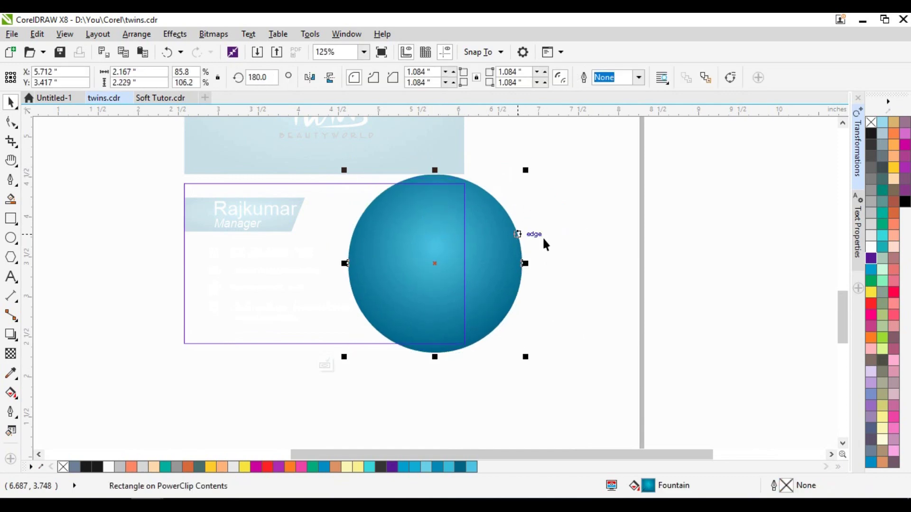
pyautogui.hotkey('shift', 'pagedown')
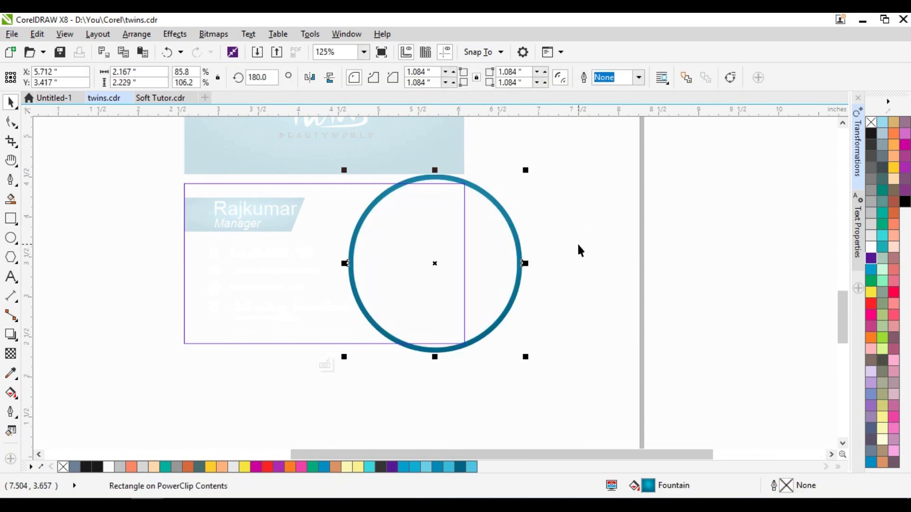
# - Move the ring's radial gradient centre left so it runs light cyan to deep blue
pyautogui.click(11, 393)
pyautogui.moveTo(435, 246); pyautogui.dragTo(360, 227)
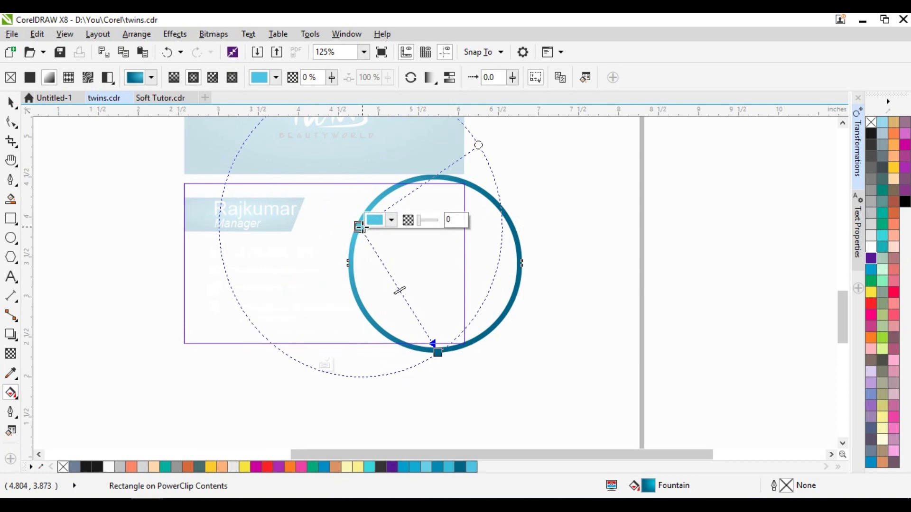
pyautogui.click(362, 227)
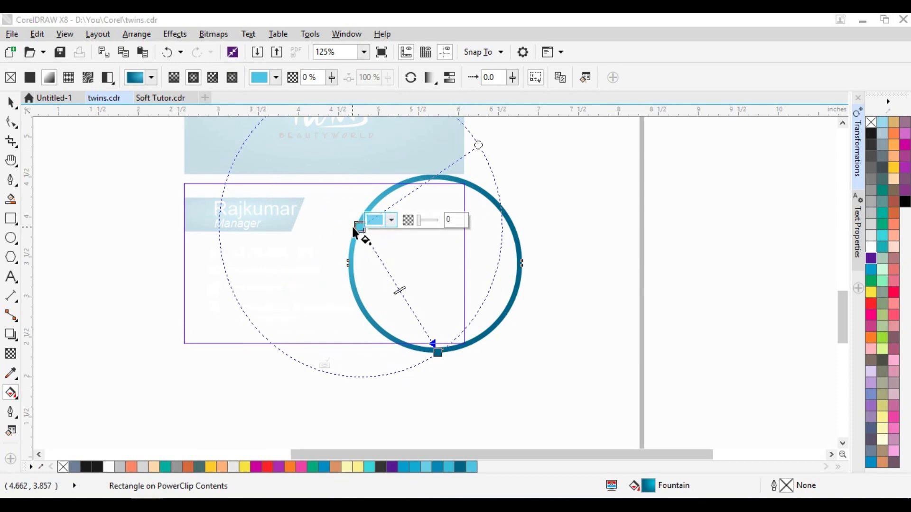
pyautogui.click(361, 230)
# - Exit PowerClip editing to show the completed card back
pyautogui.scroll(2, 358, 228)
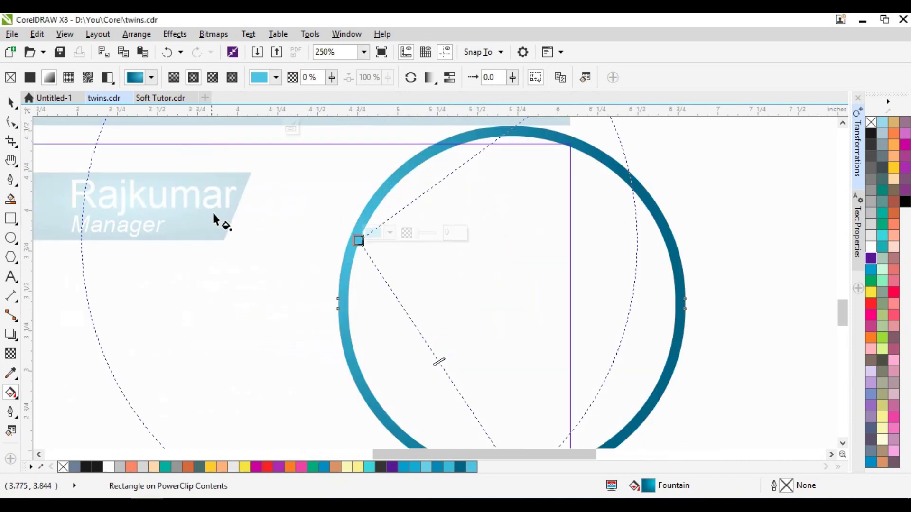
pyautogui.click(10, 100)
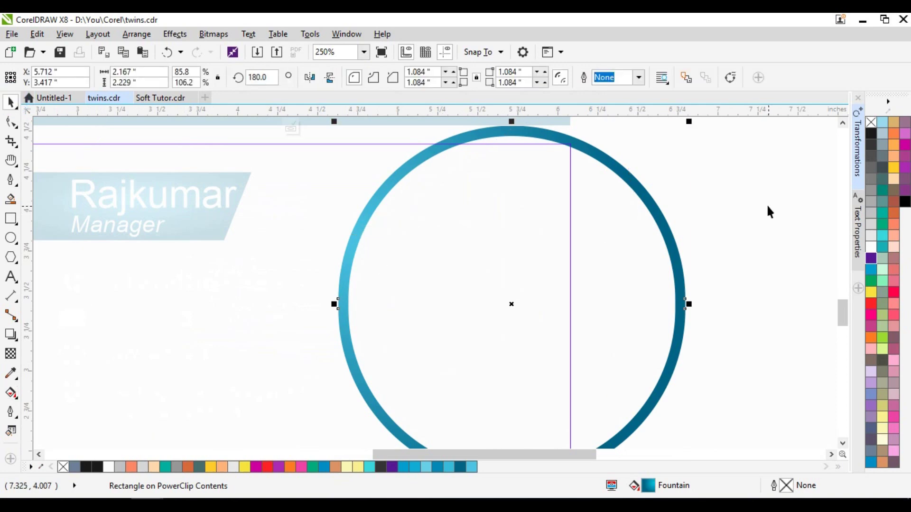
pyautogui.click(756, 195)
pyautogui.scroll(-2, 350, 252)
pyautogui.click(651, 236)
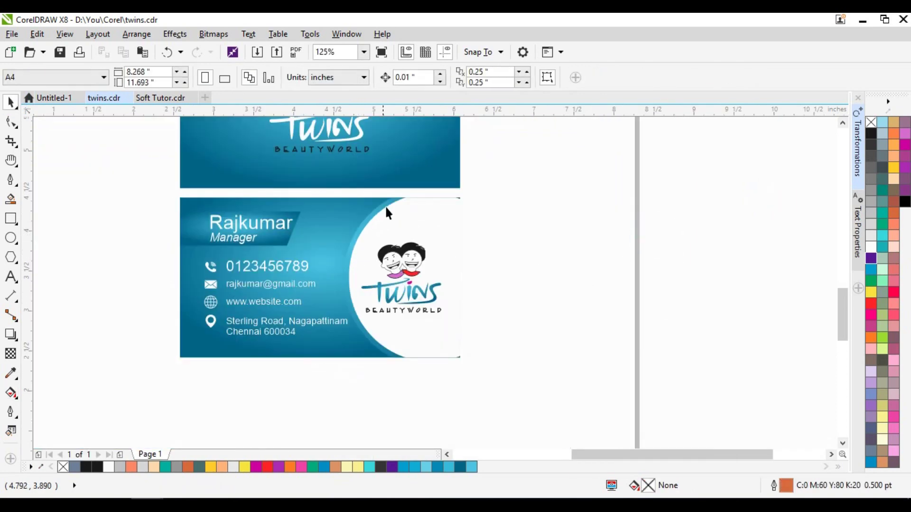
# - Widen the radial gradient on the front card's ring
pyautogui.click(370, 218)
pyautogui.doubleClick(370, 218)
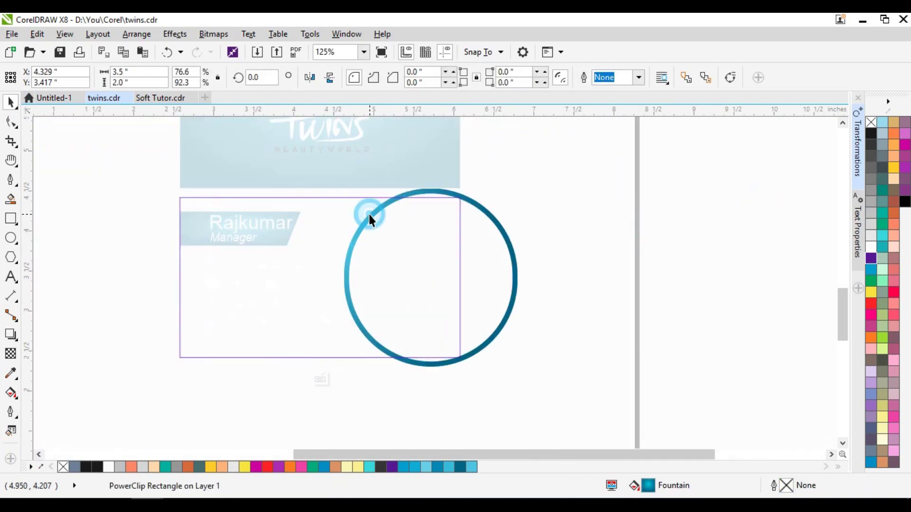
pyautogui.press('g')
pyautogui.moveTo(354, 245); pyautogui.dragTo(375, 214)
pyautogui.click(679, 251)
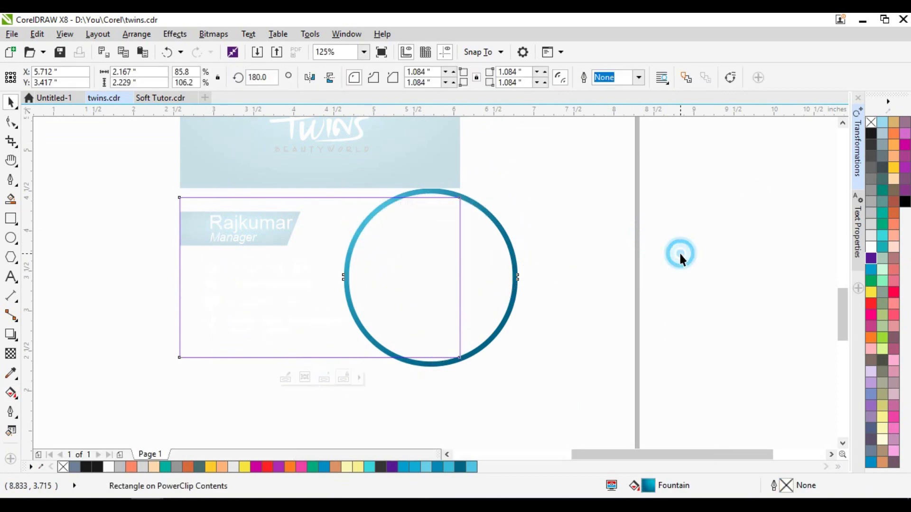
pyautogui.click(679, 252)
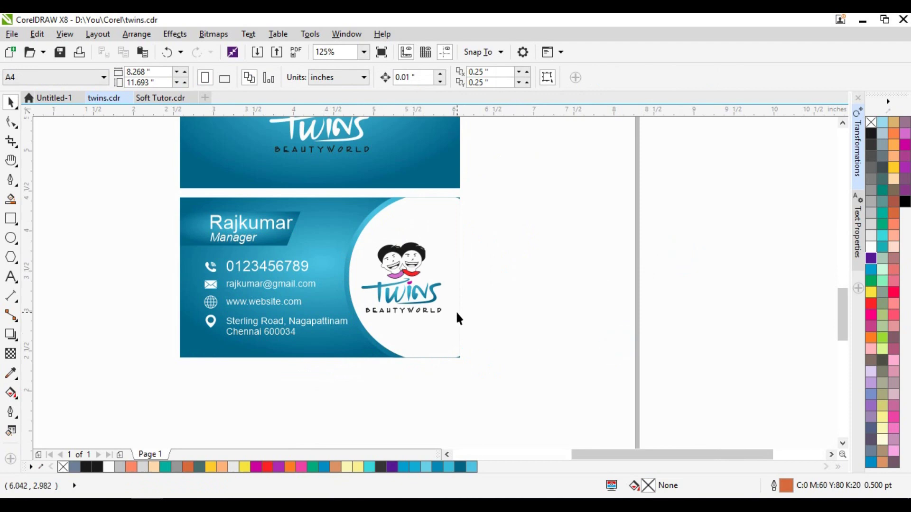
# - Enlarge the blue ring and white circle on the card back around their centre
pyautogui.doubleClick(453, 246)
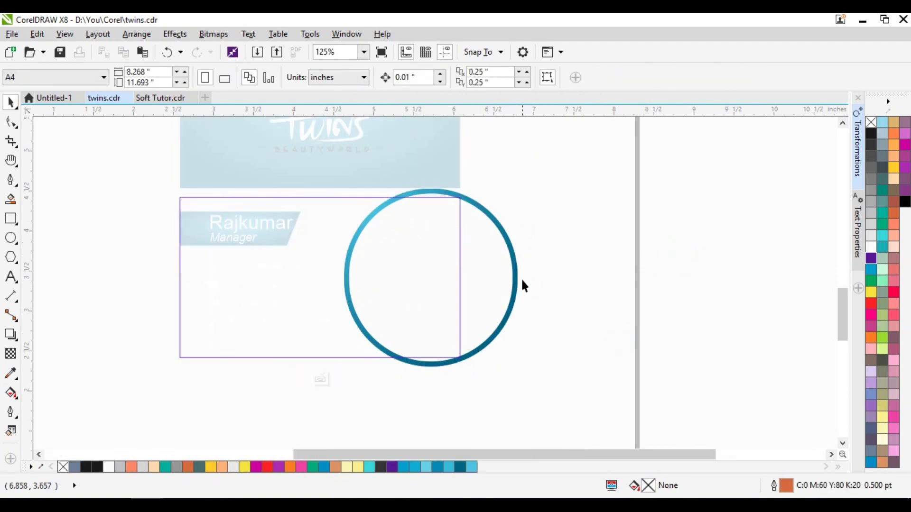
pyautogui.click(517, 279)
pyautogui.keyDown('shift'); pyautogui.click(515, 303); pyautogui.keyUp('shift')
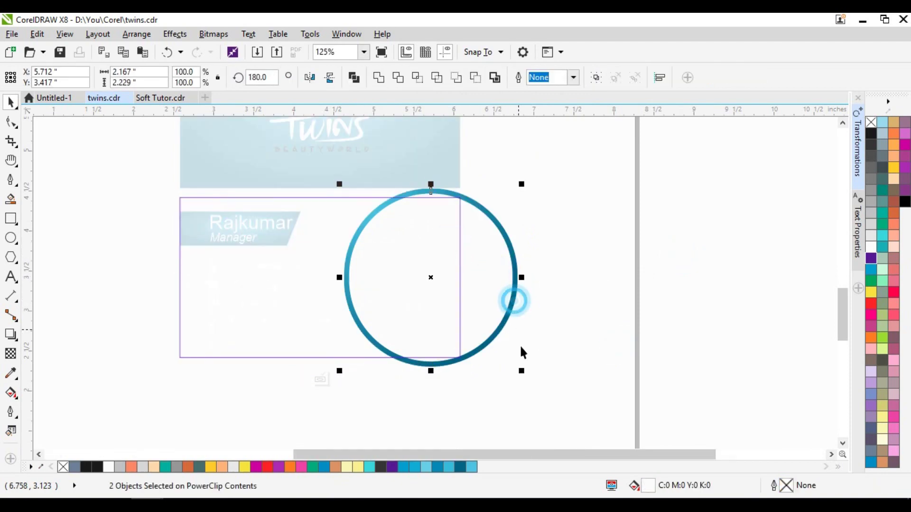
pyautogui.moveTo(522, 372); pyautogui.dragTo(525, 375)
pyautogui.keyDown('ctrl'); pyautogui.click(604, 327); pyautogui.keyUp('ctrl')
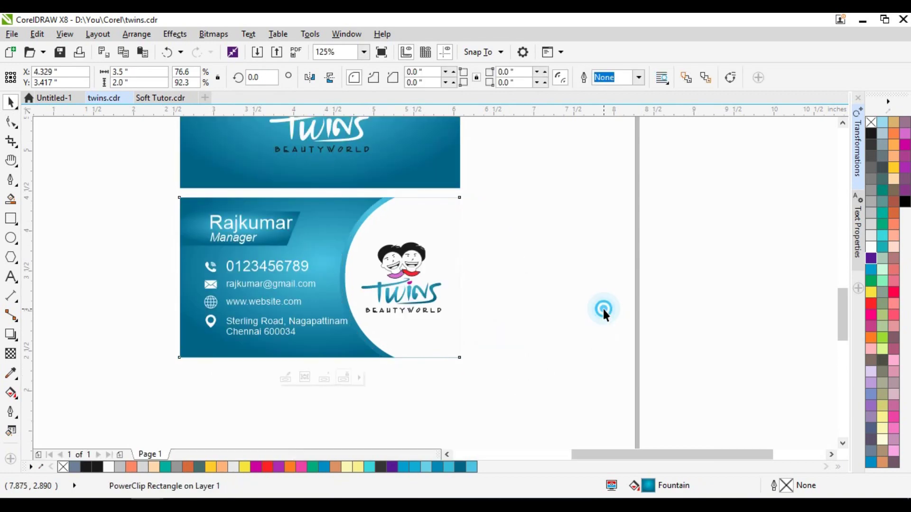
pyautogui.click(602, 308)
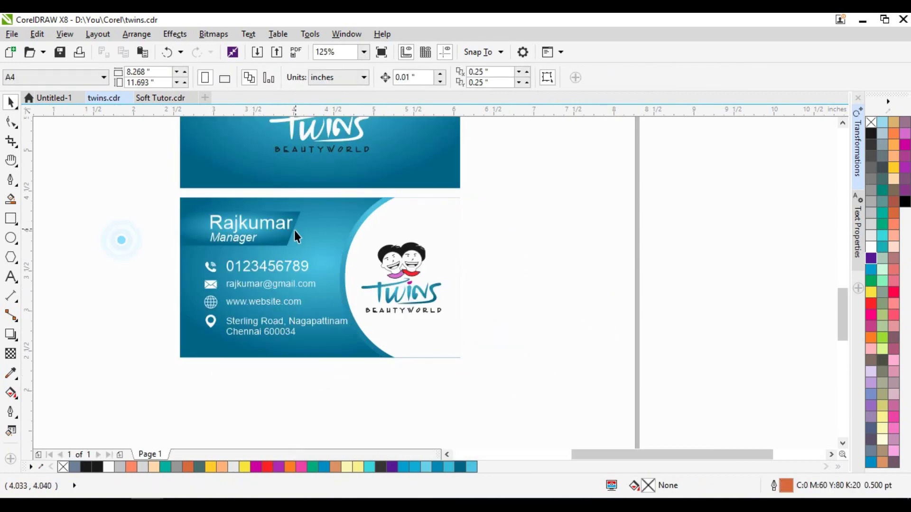
# - Marquee-select all pieces of the top card front and group them with Ctrl+G
pyautogui.press('h')
pyautogui.moveTo(343, 223); pyautogui.dragTo(337, 308)
pyautogui.press('space')
pyautogui.moveTo(163, 142); pyautogui.dragTo(507, 328)
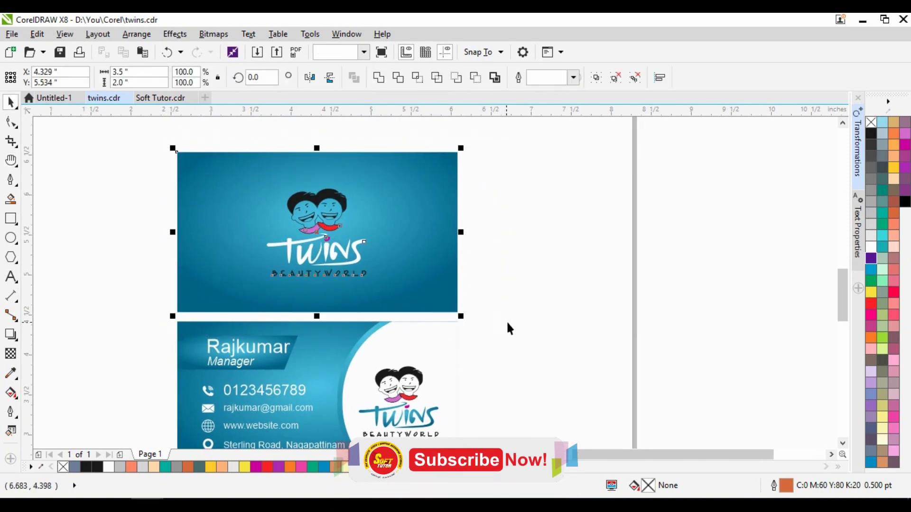
pyautogui.hotkey('ctrl', 'g')
# - Select the card back's pieces, then clear the selection and reposition the view around both cards
pyautogui.press('h')
pyautogui.moveTo(302, 361); pyautogui.dragTo(308, 289)
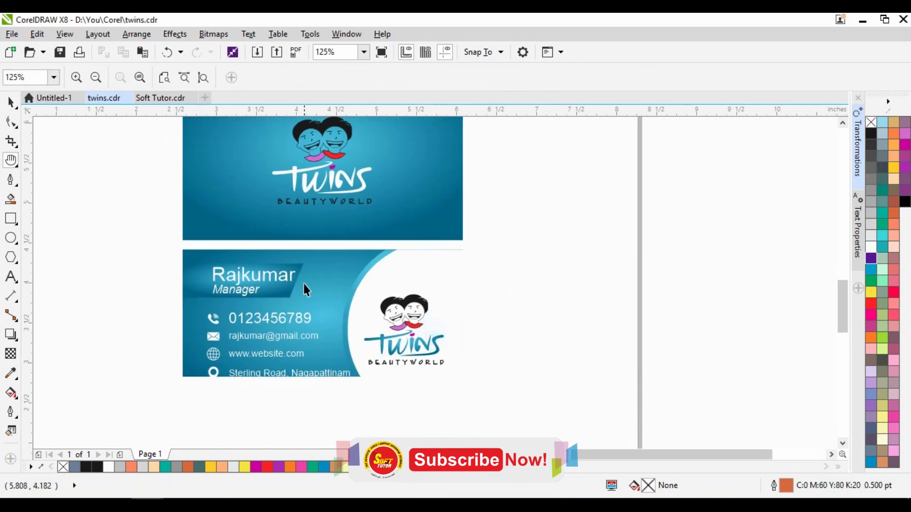
pyautogui.press('space')
pyautogui.moveTo(172, 237); pyautogui.dragTo(503, 399)
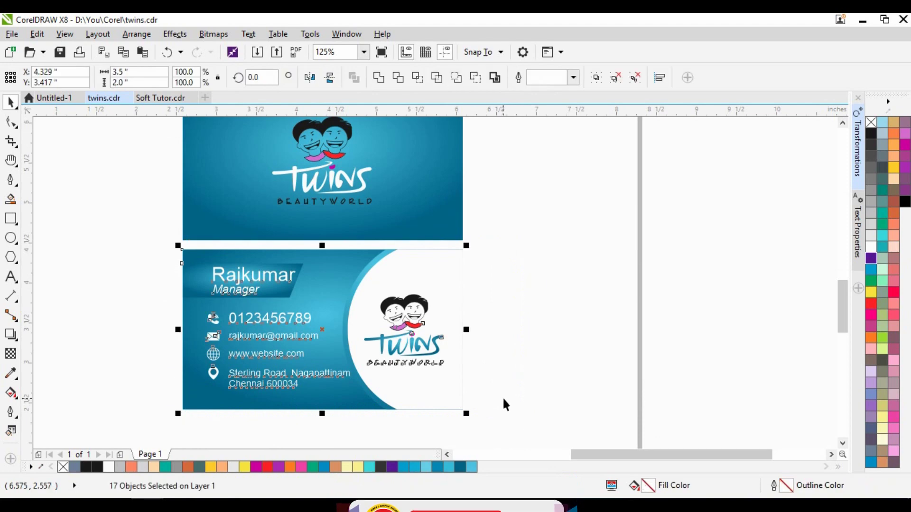
pyautogui.click(519, 352)
pyautogui.press('h')
pyautogui.moveTo(344, 331); pyautogui.dragTo(367, 306)
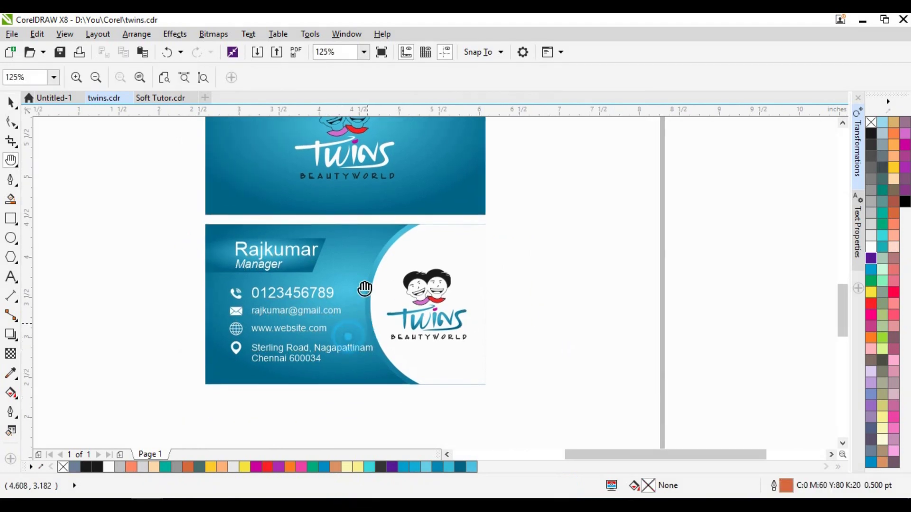
# - Move the card front and card back off the page to its right
pyautogui.scroll(-2, 349, 265)
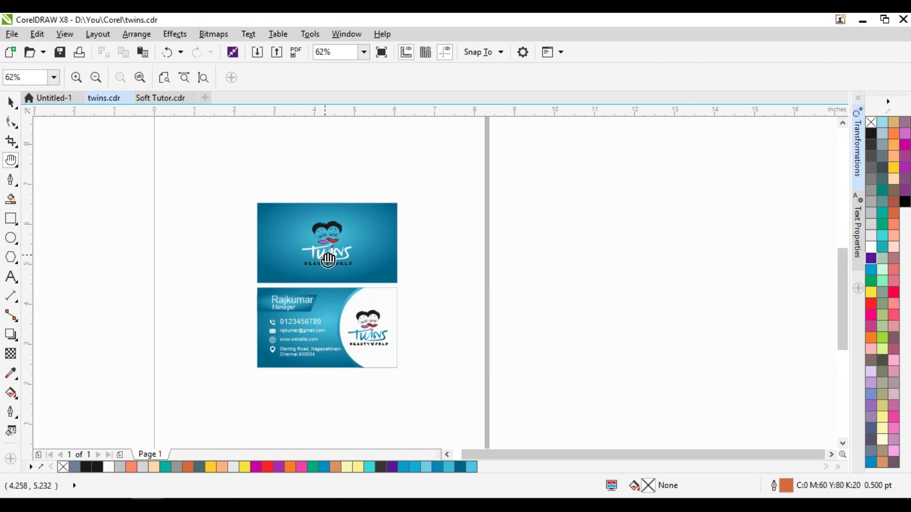
pyautogui.scroll(-2, 304, 248)
pyautogui.press('space')
pyautogui.click(299, 297)
pyautogui.click(299, 296)
pyautogui.moveTo(299, 296); pyautogui.dragTo(508, 303)
pyautogui.moveTo(317, 271); pyautogui.dragTo(499, 247)
pyautogui.click(429, 295)
pyautogui.moveTo(450, 211); pyautogui.dragTo(622, 358)
pyautogui.moveTo(525, 314); pyautogui.dragTo(635, 304)
pyautogui.click(475, 231)
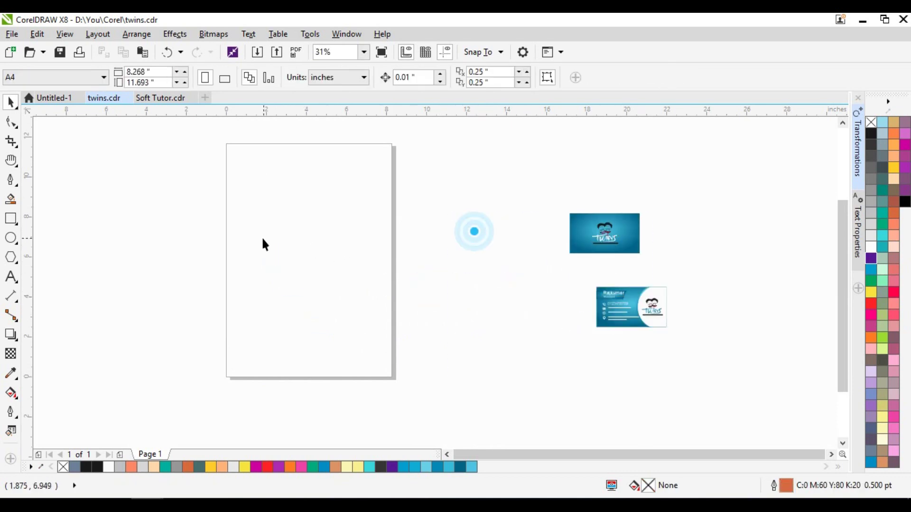
# - Keep A4, turn the page landscape, and place the card front at its top-left corner
pyautogui.click(64, 77)
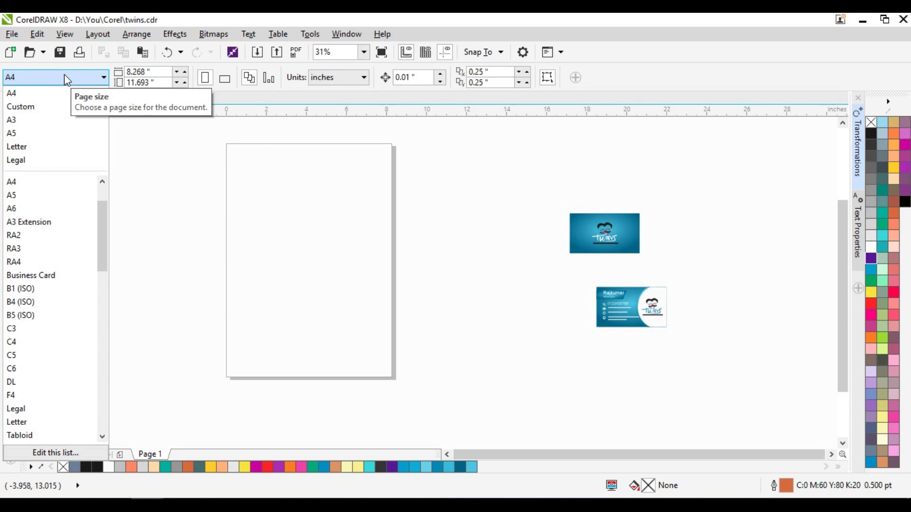
pyautogui.click(65, 74)
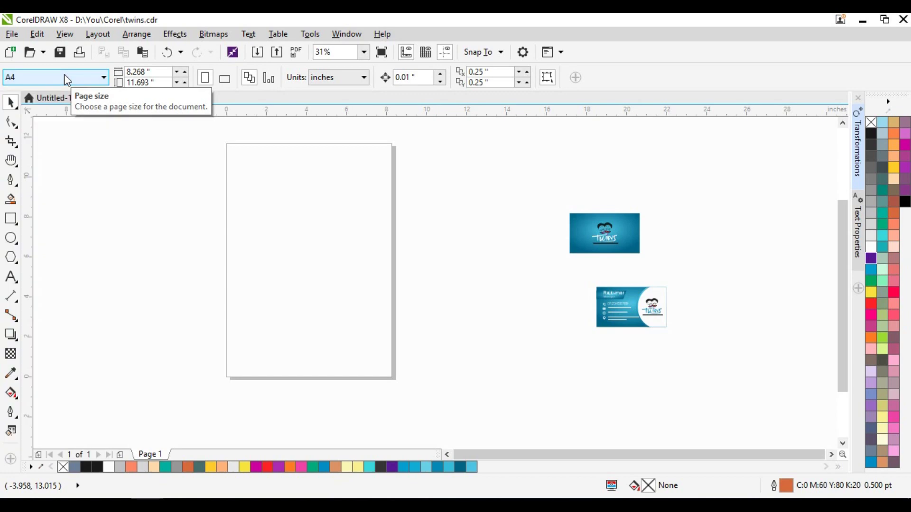
pyautogui.click(227, 81)
pyautogui.click(598, 234)
pyautogui.moveTo(598, 233); pyautogui.dragTo(226, 195)
pyautogui.scroll(2, 242, 178)
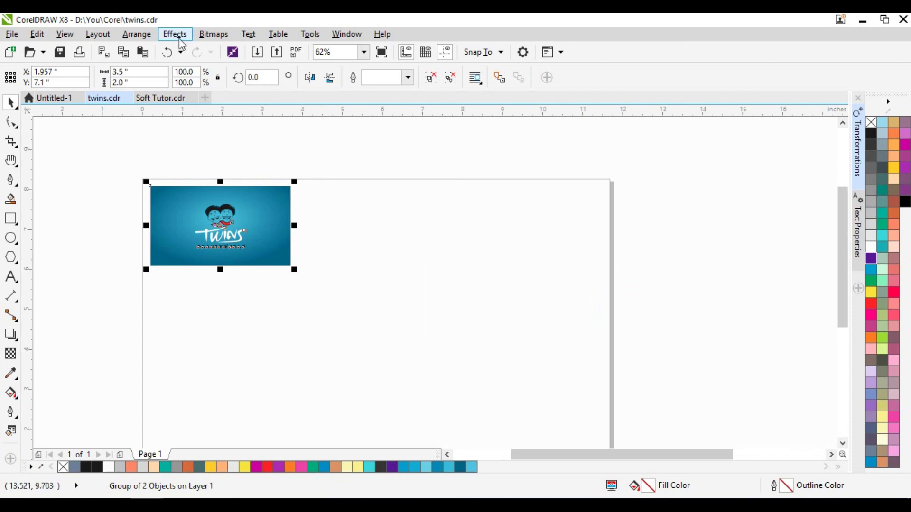
# - Open the Position transformation settings from the Arrange menu
pyautogui.click(137, 34)
pyautogui.moveTo(160, 51)
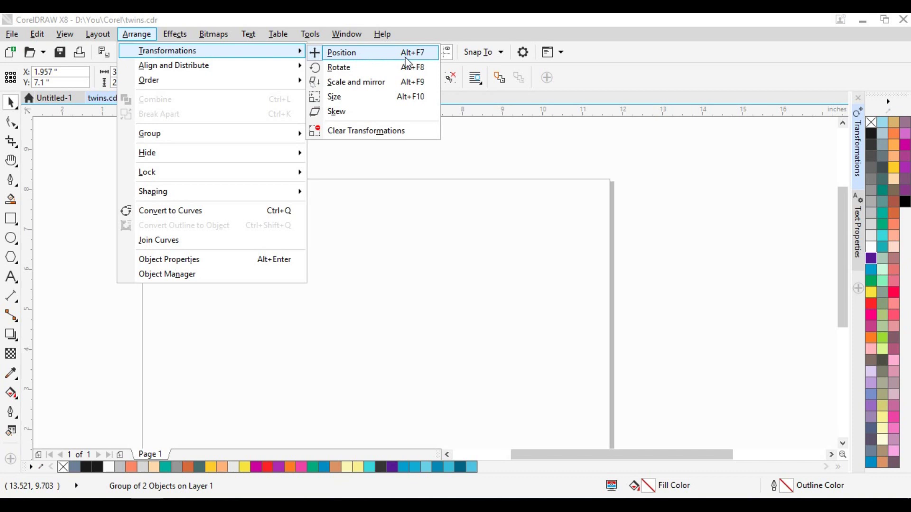
pyautogui.click(853, 136)
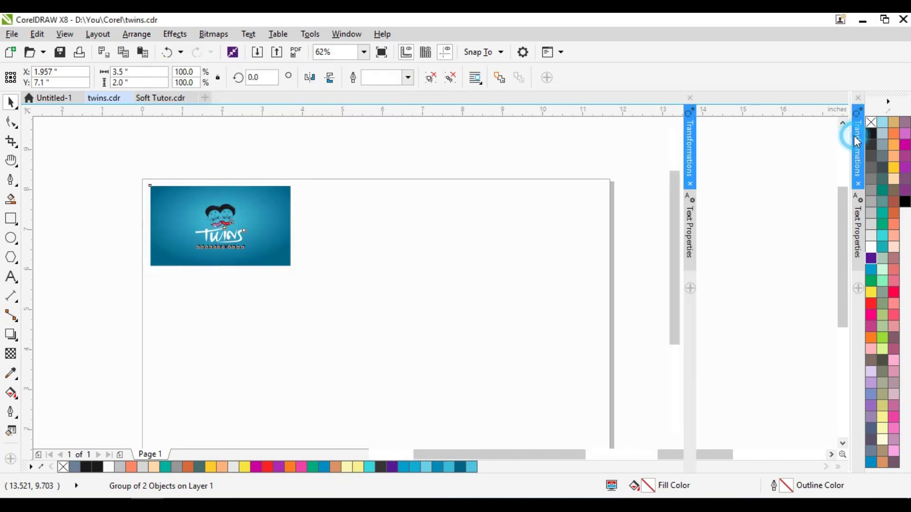
pyautogui.click(364, 169)
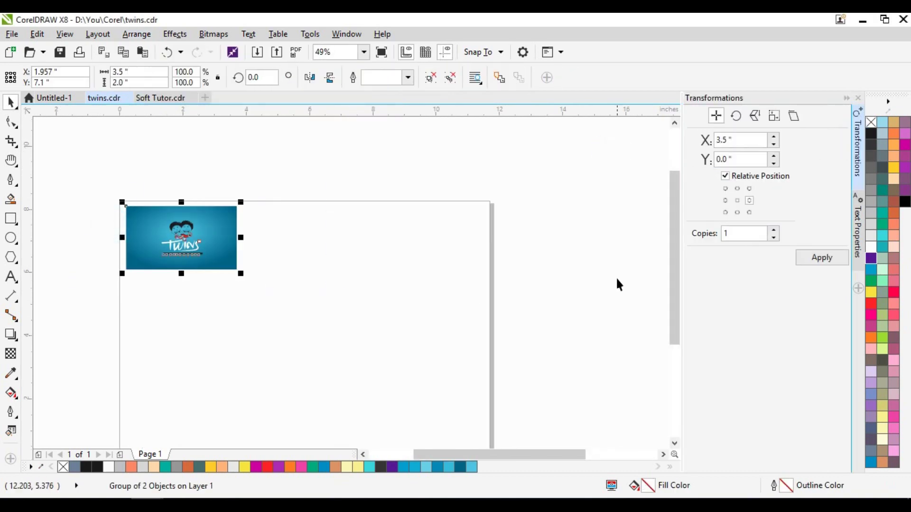
# - Try several relative-position anchors and settle on middle-right, one card width (3.5") over
pyautogui.click(737, 200)
pyautogui.click(738, 189)
pyautogui.click(725, 188)
pyautogui.click(738, 200)
pyautogui.click(750, 188)
pyautogui.click(725, 200)
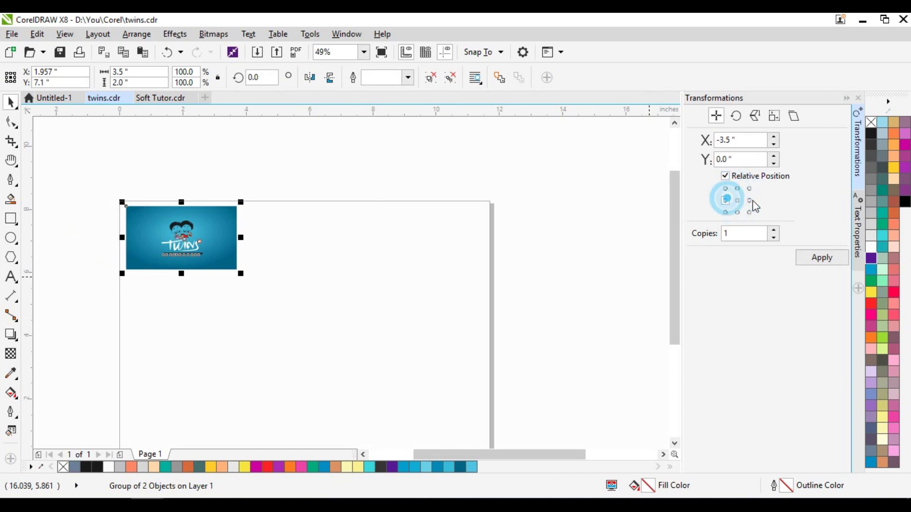
pyautogui.click(750, 213)
pyautogui.click(737, 200)
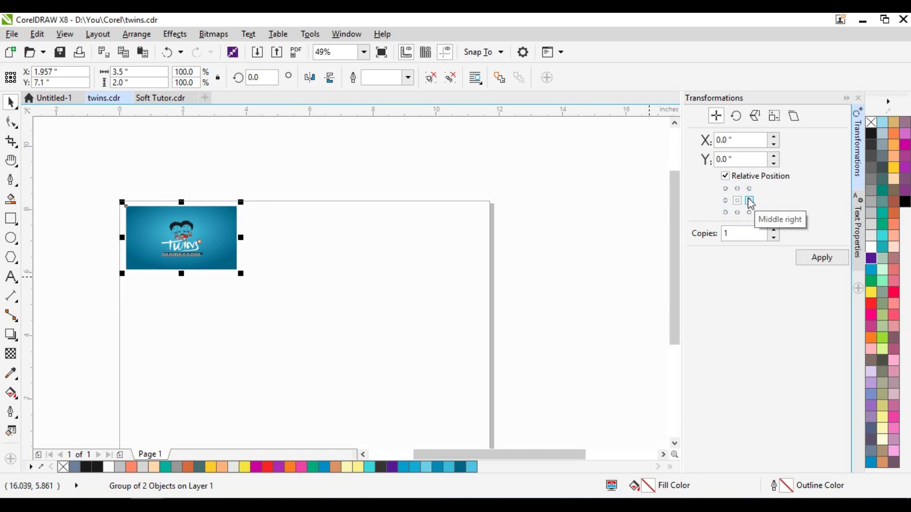
pyautogui.click(750, 201)
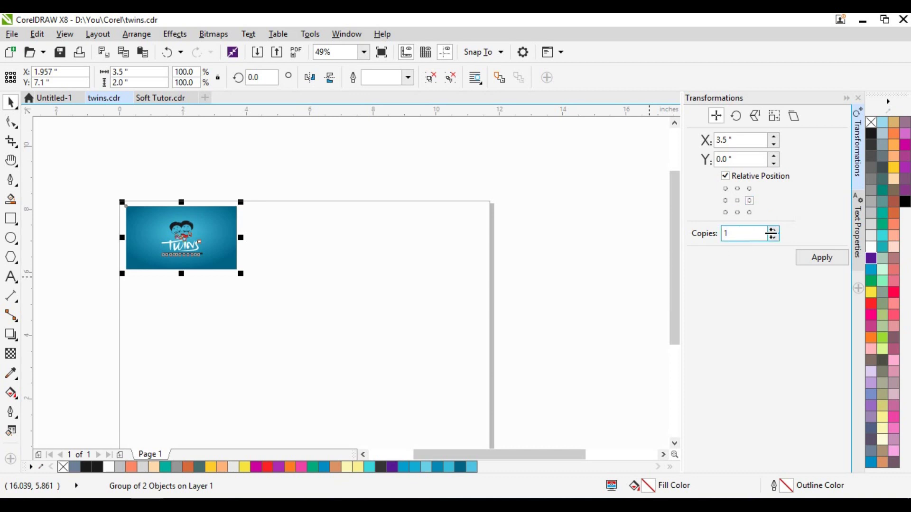
# - Set Copies to 1 and apply twice to add two card fronts to the right
pyautogui.click(774, 231)
pyautogui.click(774, 237)
pyautogui.click(774, 230)
pyautogui.click(774, 229)
pyautogui.click(774, 229)
pyautogui.click(774, 237)
pyautogui.click(829, 257)
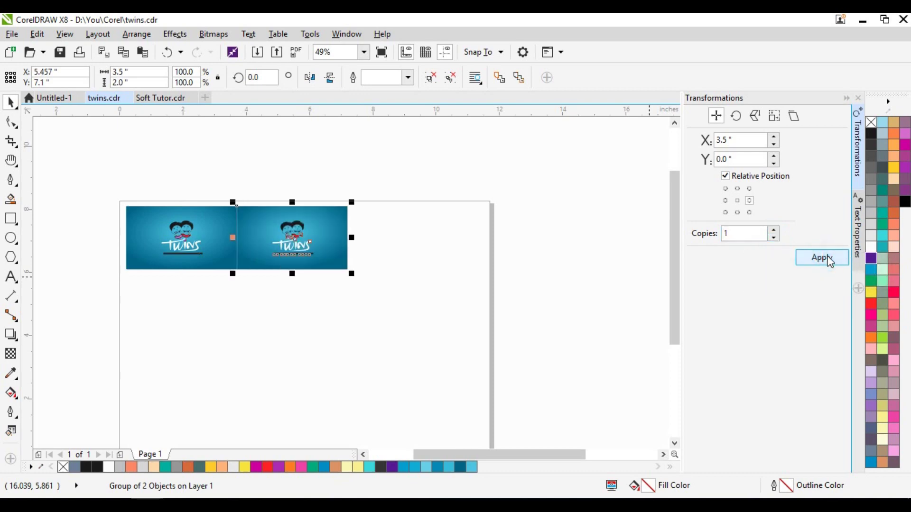
pyautogui.click(828, 258)
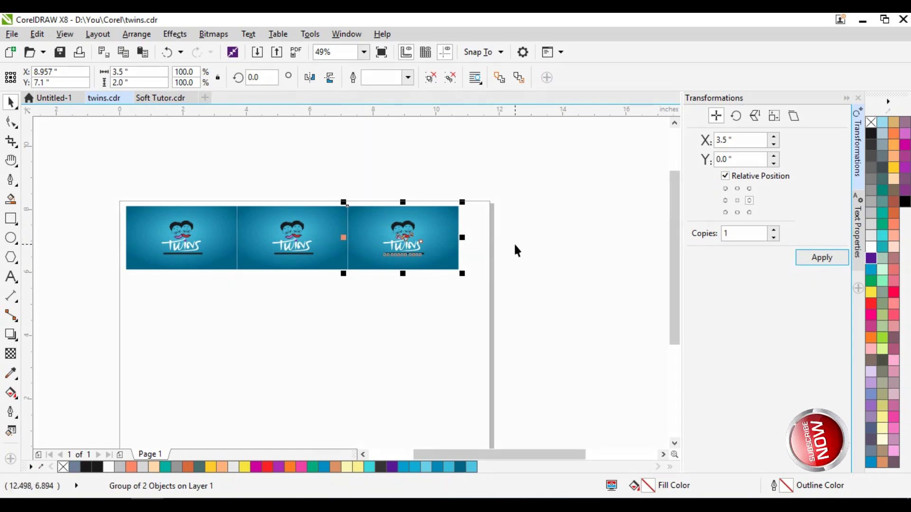
pyautogui.click(519, 228)
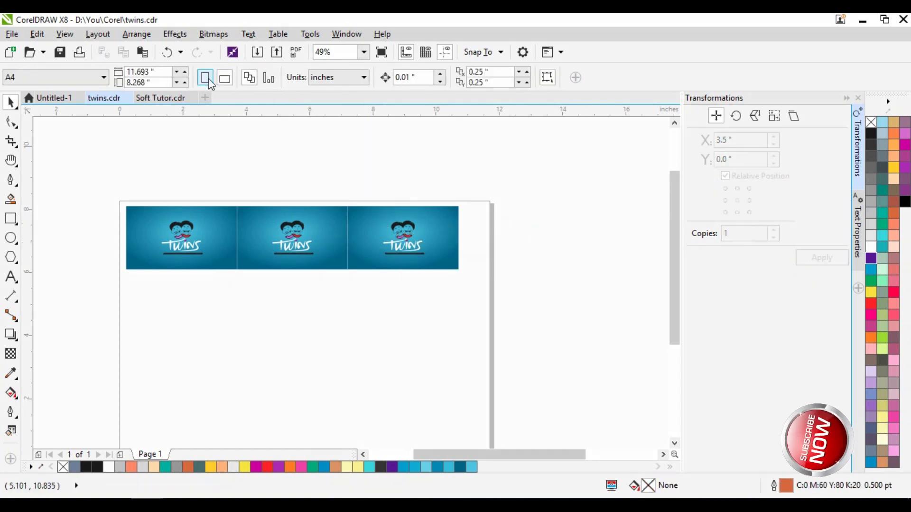
# - Switch the page back to portrait and delete the third card front
pyautogui.click(205, 77)
pyautogui.moveTo(502, 182); pyautogui.dragTo(313, 290)
pyautogui.moveTo(404, 232); pyautogui.dragTo(500, 233)
pyautogui.press('Delete')
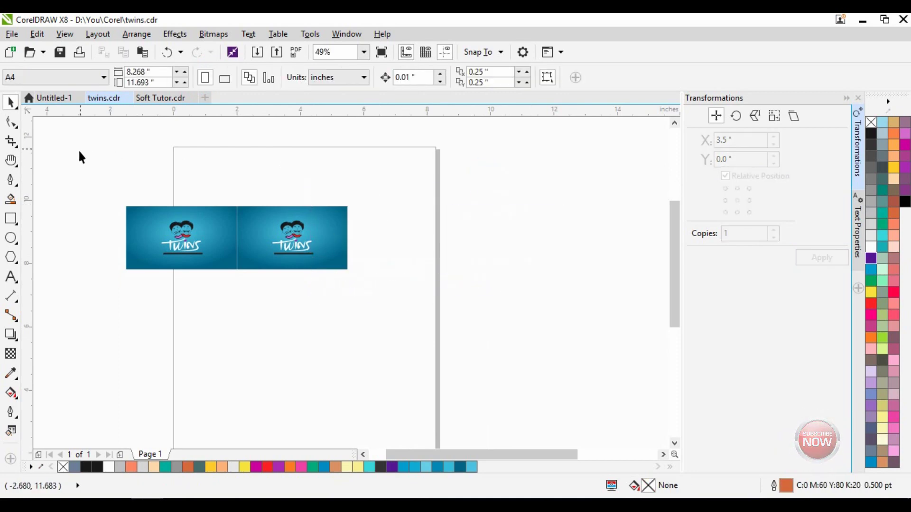
# - Move the two remaining cards to the top of the page and reselect them
pyautogui.moveTo(87, 153); pyautogui.dragTo(354, 275)
pyautogui.moveTo(300, 255); pyautogui.dragTo(362, 205)
pyautogui.click(478, 146)
pyautogui.moveTo(475, 148); pyautogui.dragTo(141, 237)
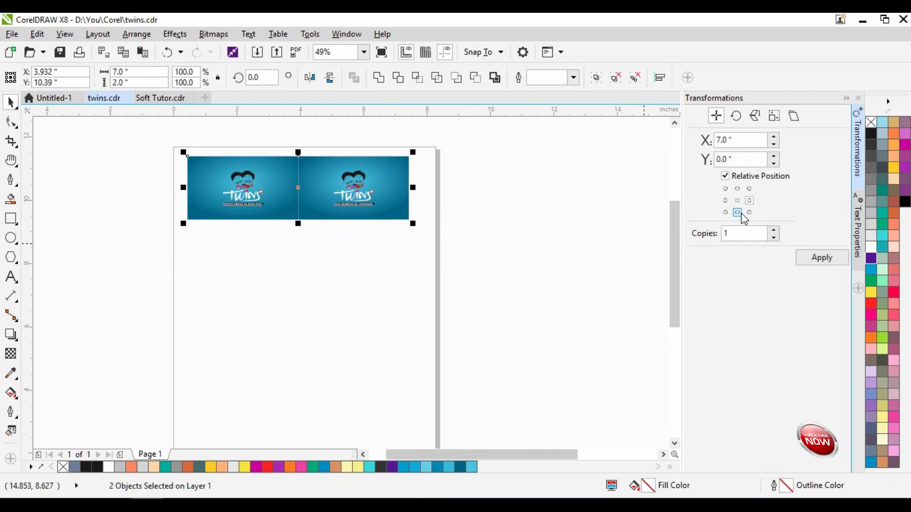
# - With a bottom-centre anchor (Y -2.0"), repeatedly copy the pair downward into five rows
pyautogui.click(737, 212)
pyautogui.click(823, 259)
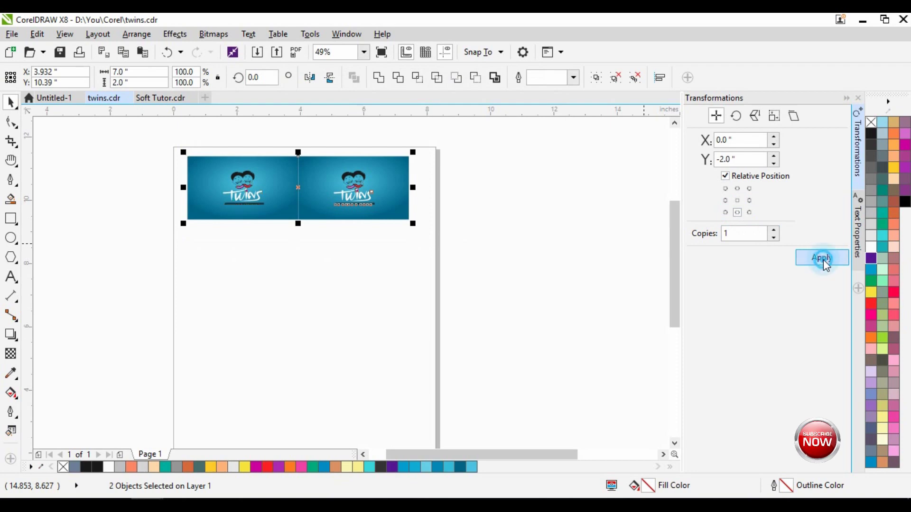
pyautogui.click(823, 260)
pyautogui.click(822, 260)
pyautogui.click(822, 260)
pyautogui.scroll(-2, 370, 209)
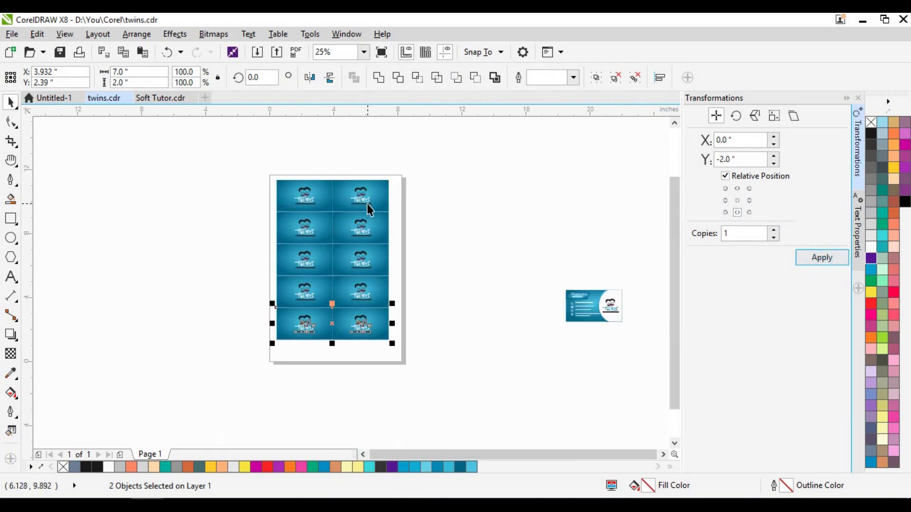
pyautogui.click(822, 258)
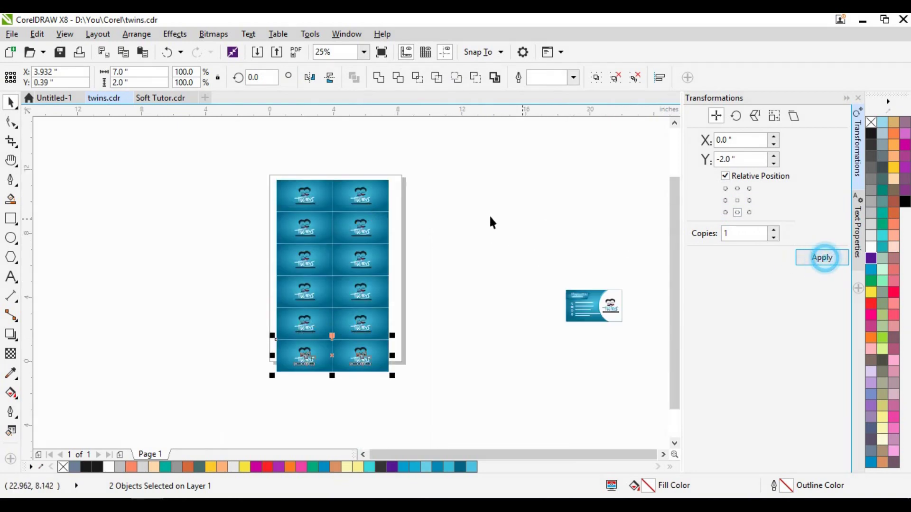
pyautogui.click(461, 210)
# - Marquee-select all ten card fronts and group them with Ctrl+G
pyautogui.moveTo(256, 181); pyautogui.dragTo(447, 385)
pyautogui.hotkey('ctrl', 'g')
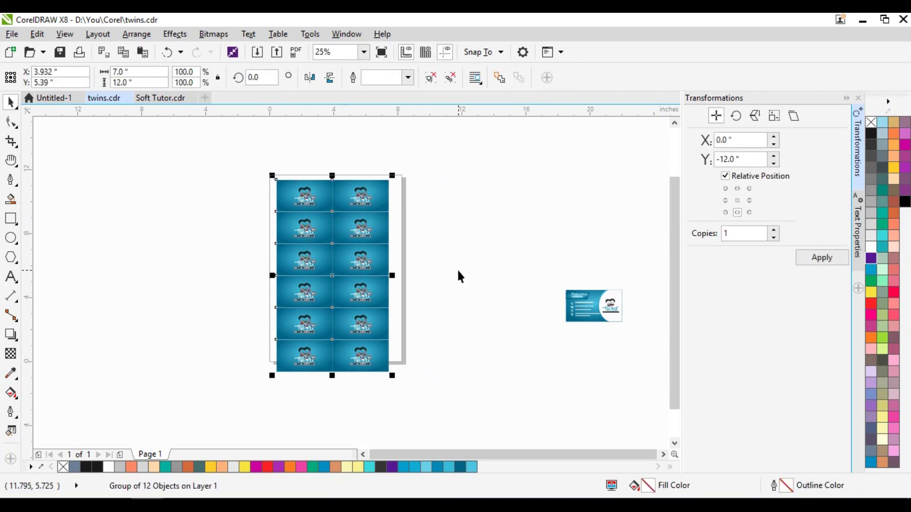
pyautogui.click(491, 244)
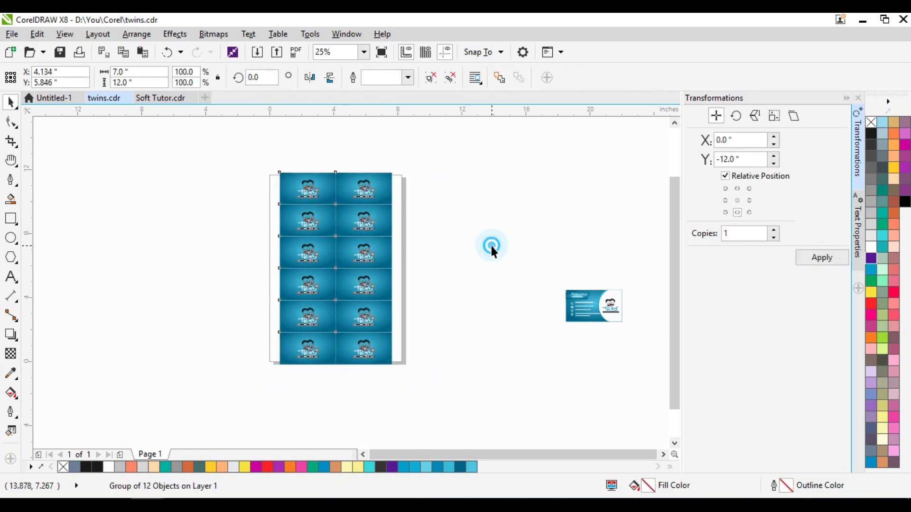
pyautogui.scroll(1, 353, 165)
pyautogui.click(490, 218)
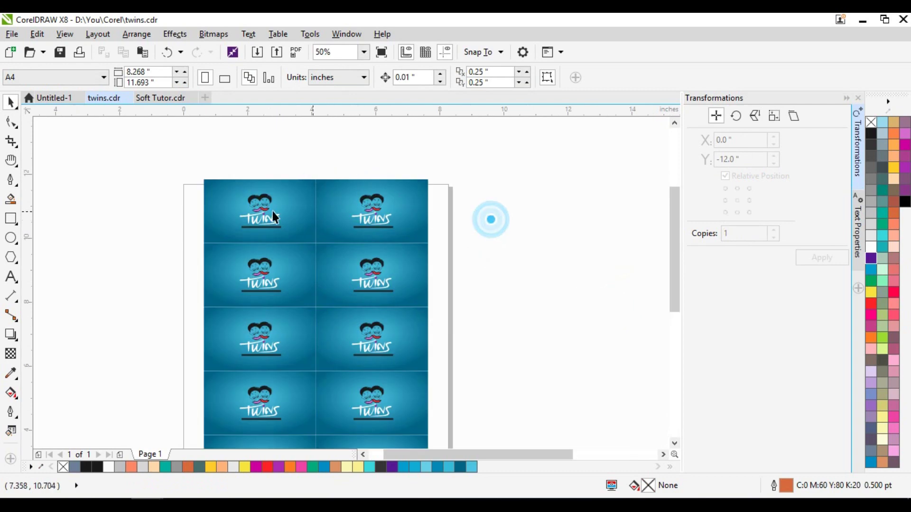
pyautogui.scroll(2, 200, 186)
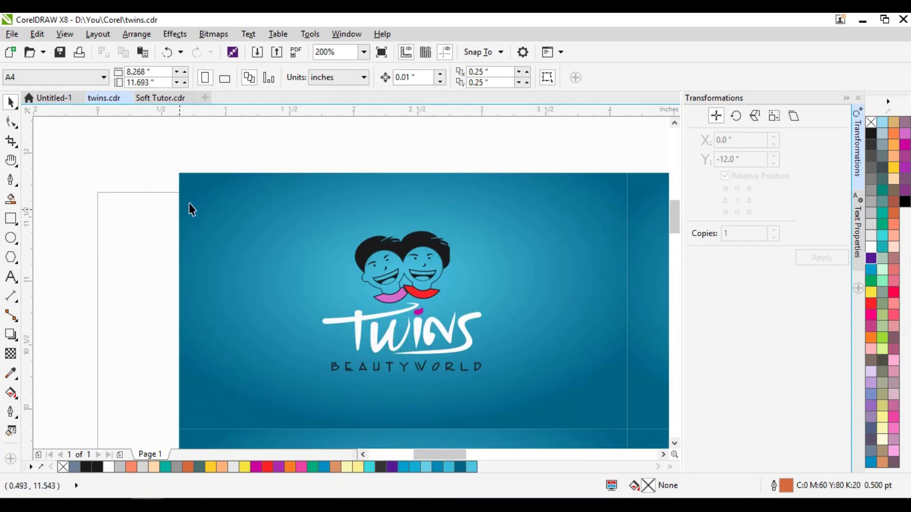
pyautogui.scroll(-1, 203, 204)
# - Reselect the grouped card grid, repeat the last command with Ctrl+R, then deselect
pyautogui.click(276, 223)
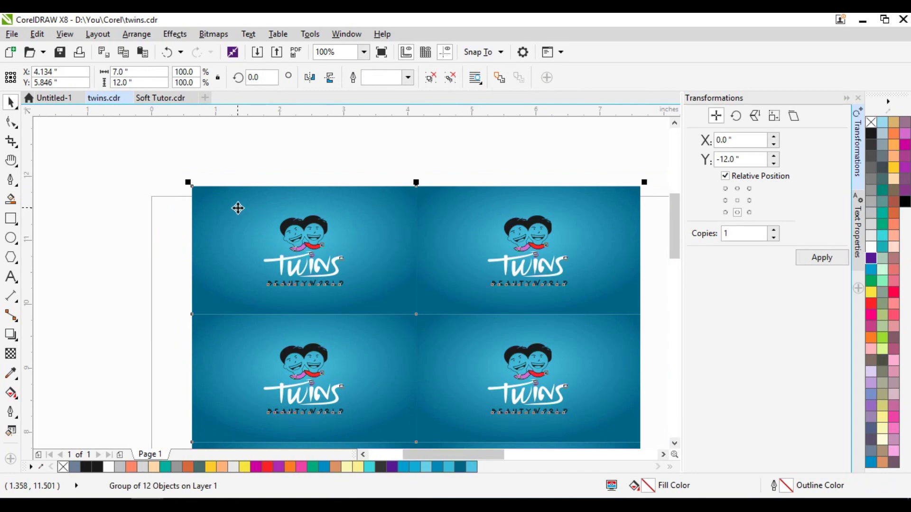
pyautogui.click(153, 157)
pyautogui.moveTo(153, 157); pyautogui.dragTo(662, 330)
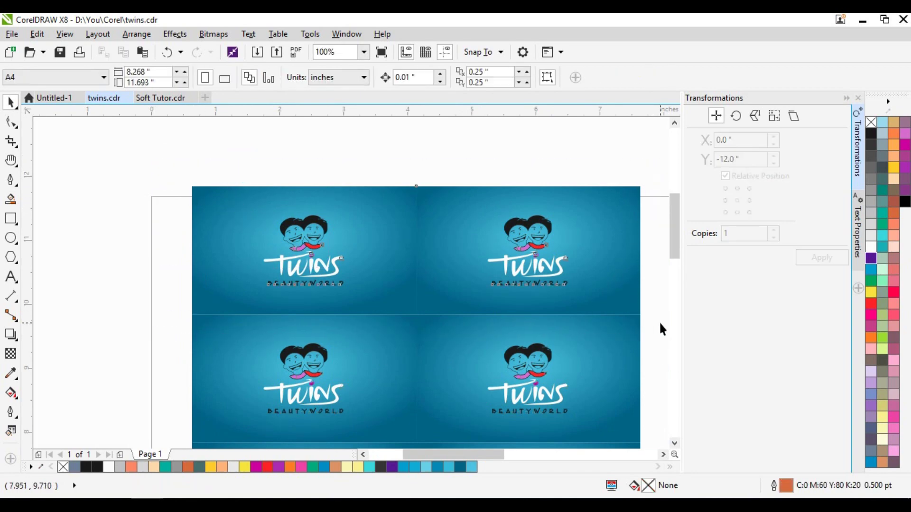
pyautogui.hotkey('ctrl', 'r')
pyautogui.click(367, 162)
pyautogui.scroll(-2, 234, 152)
pyautogui.moveTo(202, 160); pyautogui.dragTo(385, 368)
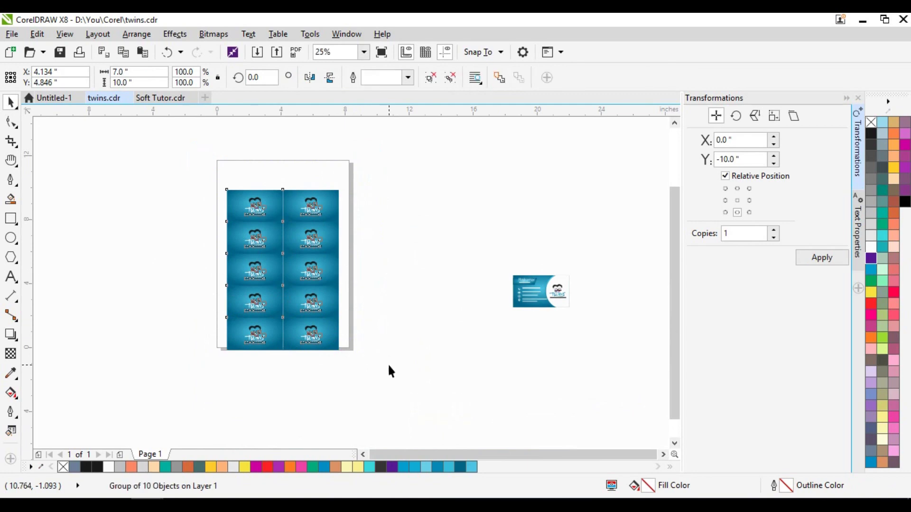
pyautogui.click(408, 303)
pyautogui.scroll(1, 275, 204)
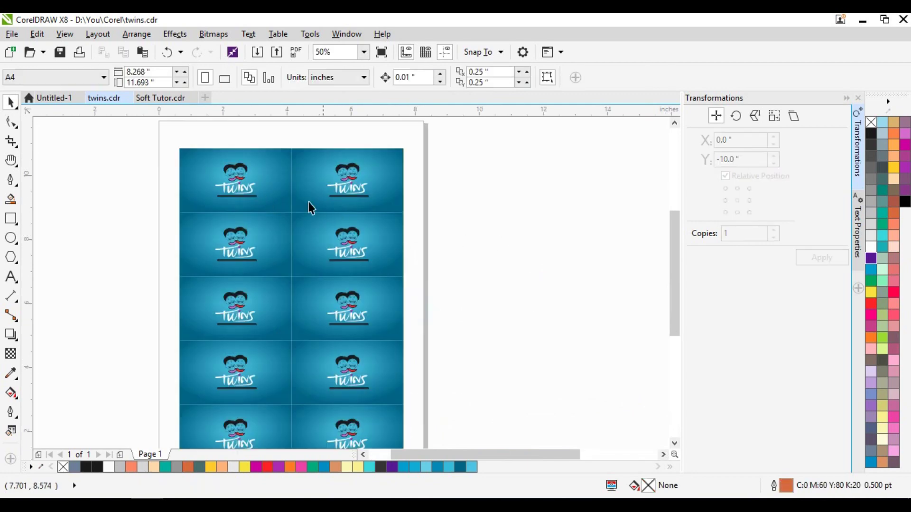
# - Enter width 12 and height 18 inches in the property bar's page size fields
pyautogui.click(66, 77)
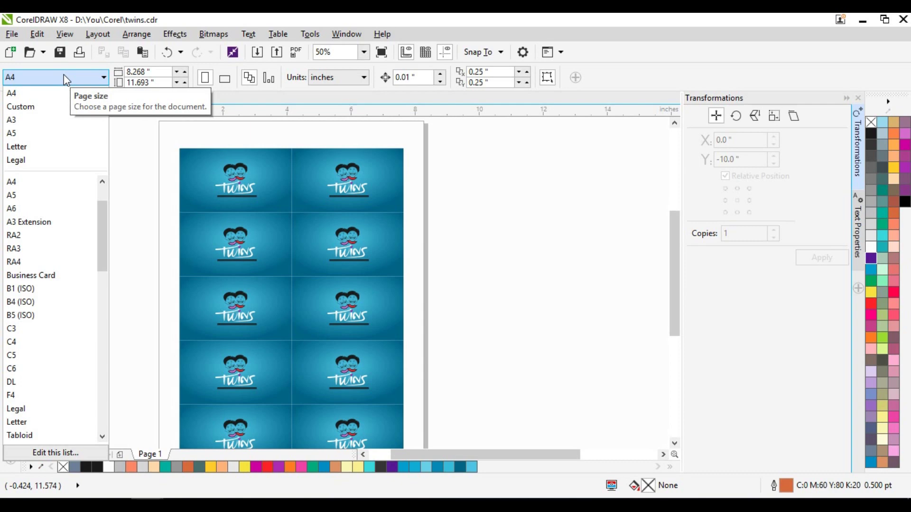
pyautogui.click(472, 195)
pyautogui.doubleClick(167, 74)
pyautogui.write('12')
pyautogui.press('Tab')
pyautogui.write('18')
pyautogui.press('Return')
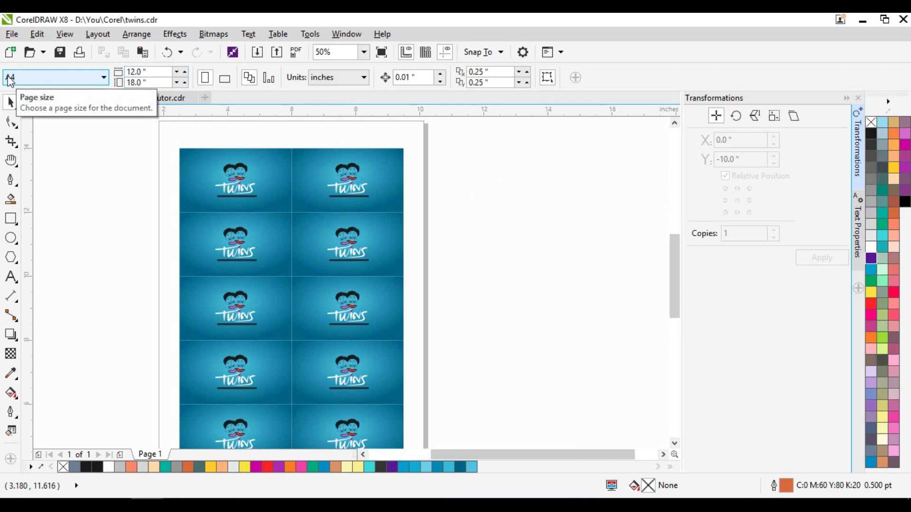
# - Delete the lower eight cards and the top-right card, leaving one card front
pyautogui.scroll(-2, 364, 251)
pyautogui.click(421, 227)
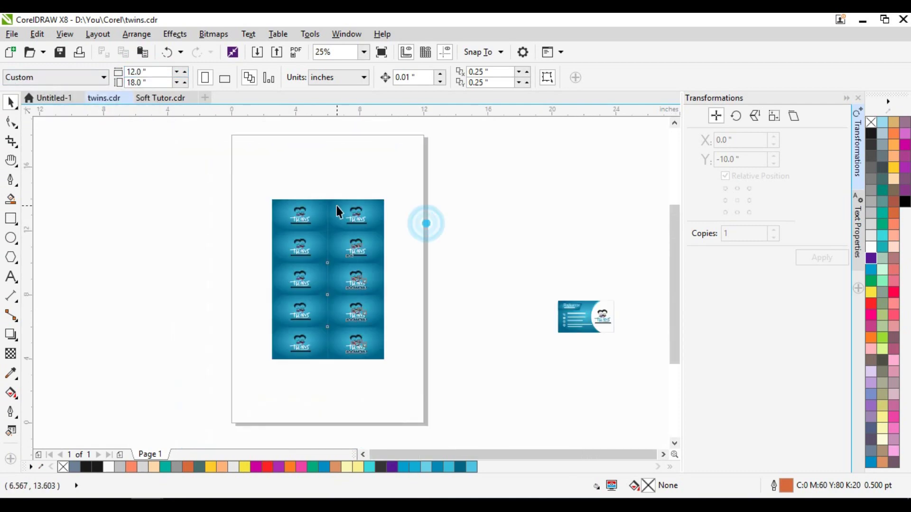
pyautogui.click(337, 209)
pyautogui.click(437, 215)
pyautogui.moveTo(423, 219); pyautogui.dragTo(207, 408)
pyautogui.press('Delete')
pyautogui.click(356, 218)
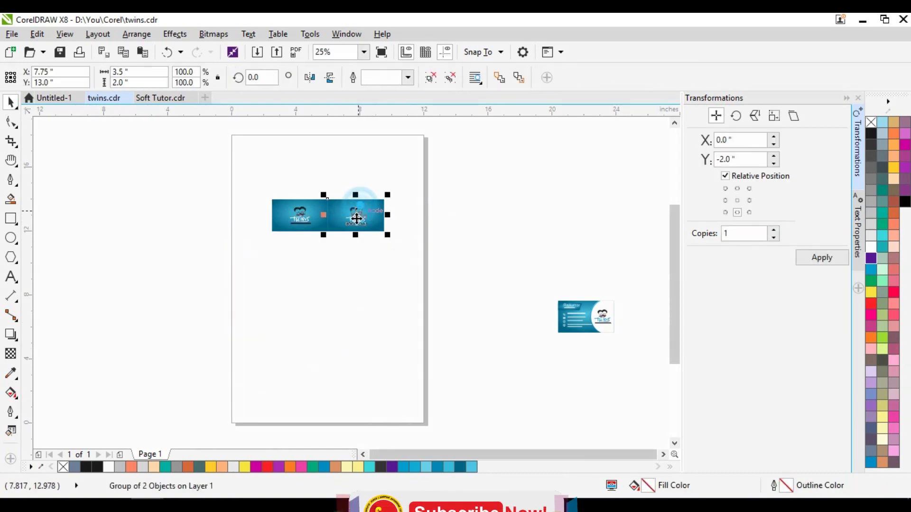
pyautogui.press('Delete')
# - Move the remaining card to the top-left and add two copies to its right
pyautogui.click(331, 214)
pyautogui.moveTo(297, 201); pyautogui.dragTo(262, 143)
pyautogui.scroll(1, 262, 142)
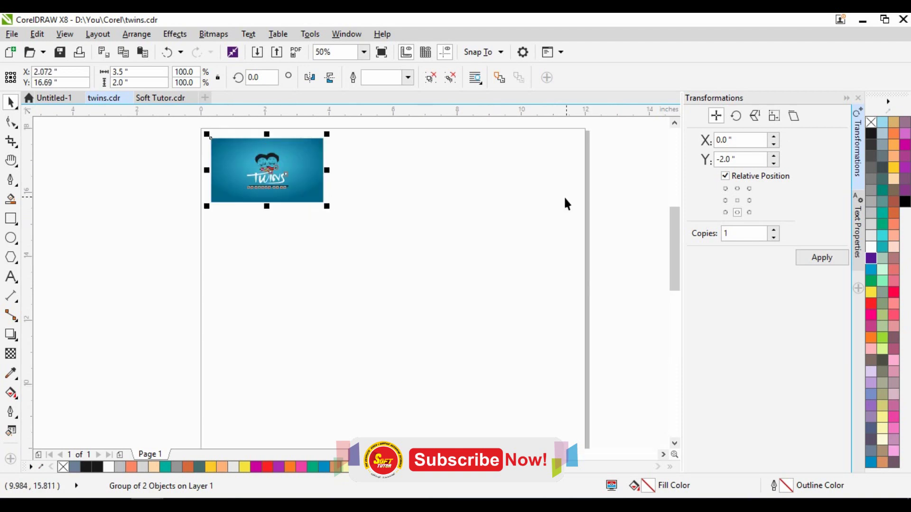
pyautogui.click(750, 200)
pyautogui.click(804, 258)
pyautogui.click(812, 257)
# - Undo the added copies and turn the 12 × 18 page landscape
pyautogui.click(118, 227)
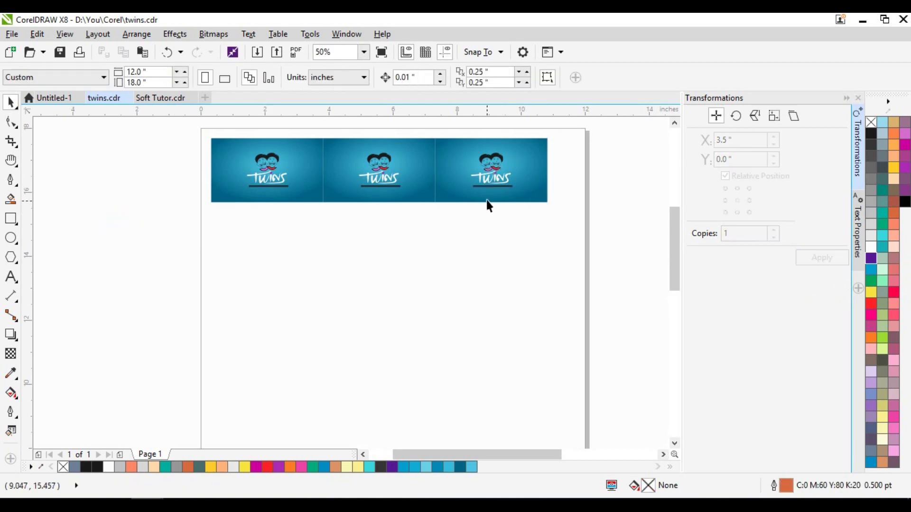
pyautogui.hotkey('ctrl', 'z')
pyautogui.hotkey('ctrl', 'z')
pyautogui.click(73, 237)
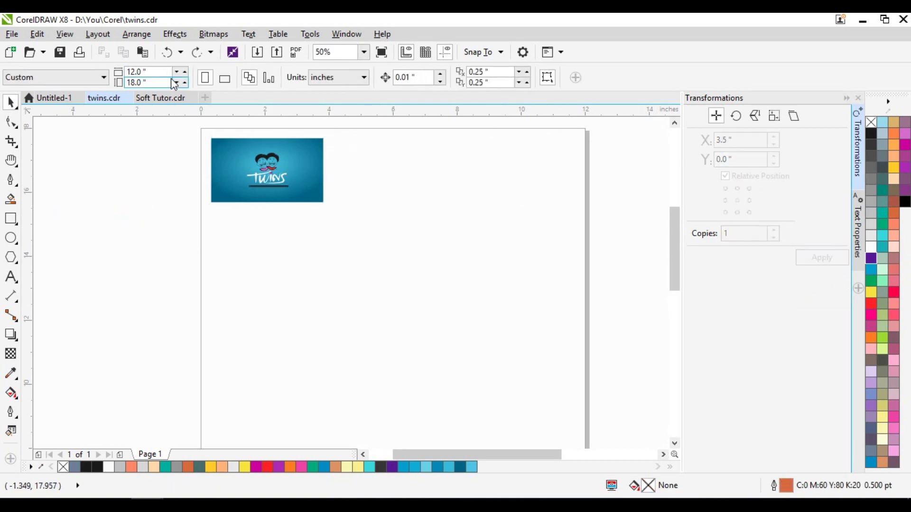
pyautogui.click(224, 77)
# - Place the card at the top-left and copy it rightward into a row of five
pyautogui.scroll(-1, 251, 232)
pyautogui.moveTo(258, 213); pyautogui.dragTo(206, 253)
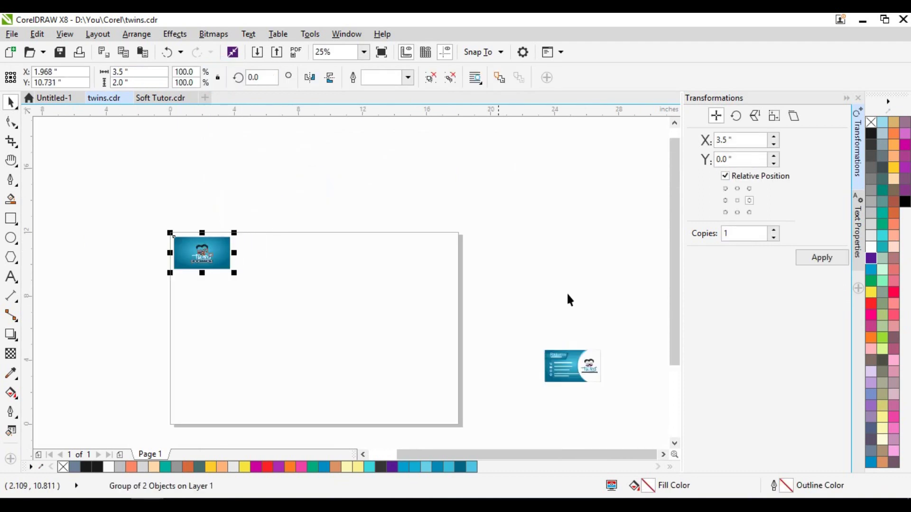
pyautogui.click(815, 257)
pyautogui.click(815, 257)
pyautogui.click(814, 256)
pyautogui.click(813, 257)
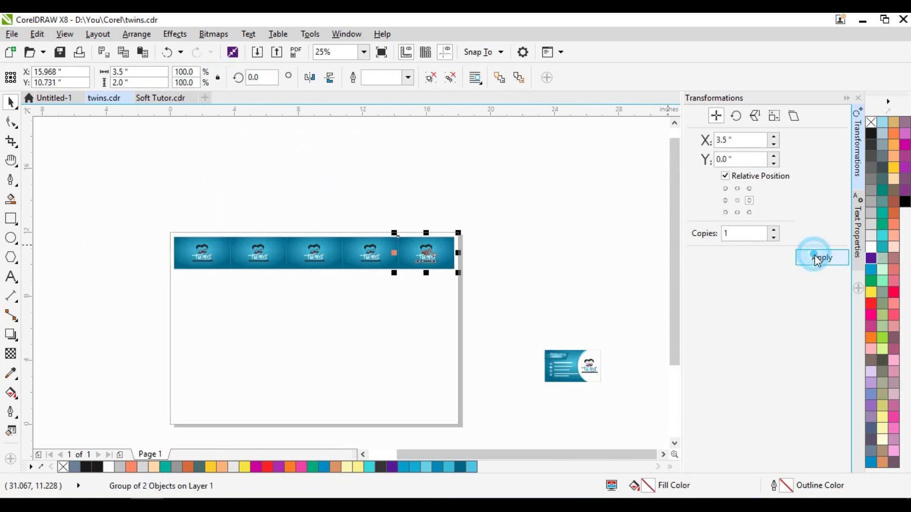
# - Select the five-card row and copy it downward with a bottom anchor to make six rows
pyautogui.moveTo(480, 220); pyautogui.dragTo(114, 281)
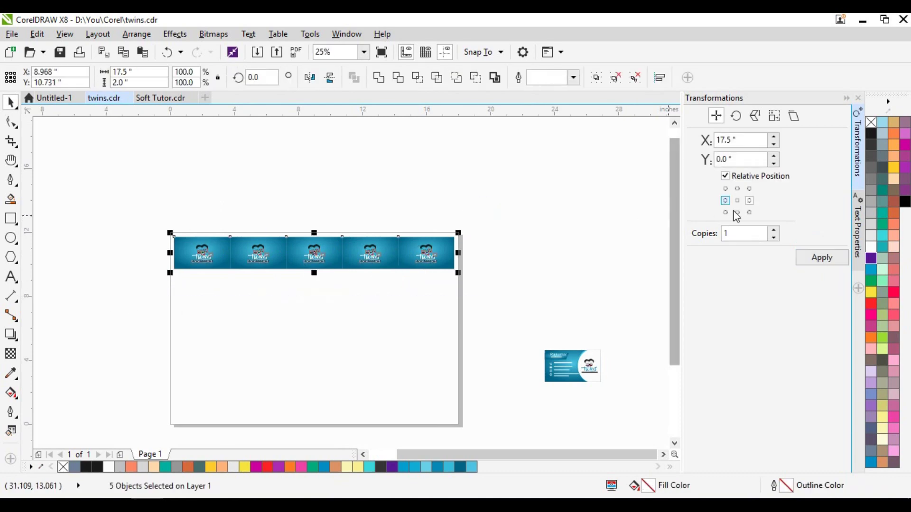
pyautogui.click(737, 212)
pyautogui.click(818, 263)
pyautogui.click(818, 263)
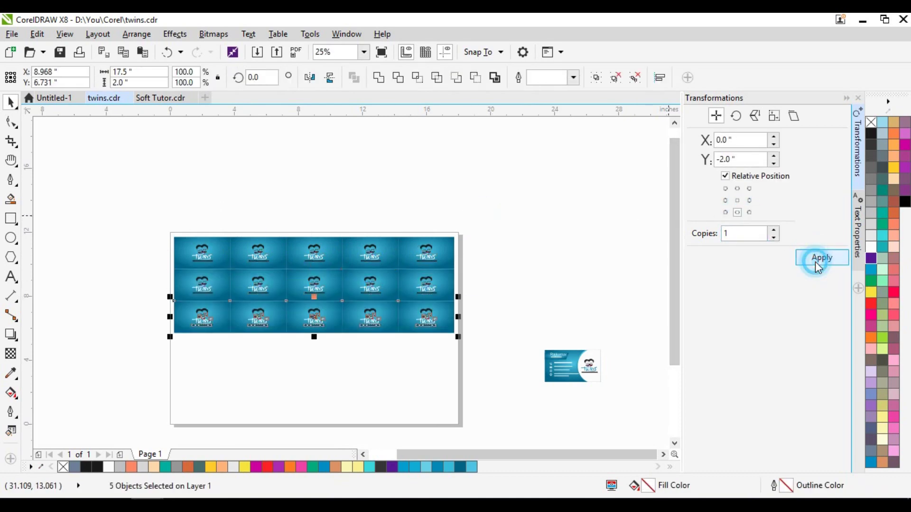
pyautogui.click(818, 264)
pyautogui.click(818, 263)
pyautogui.click(818, 263)
# - Marquee-select all 30 card fronts and group them with Ctrl+G
pyautogui.click(453, 165)
pyautogui.moveTo(155, 237); pyautogui.dragTo(480, 440)
pyautogui.scroll(-2, 479, 440)
pyautogui.hotkey('ctrl', 'g')
pyautogui.click(528, 246)
pyautogui.scroll(2, 167, 183)
pyautogui.scroll(2, 199, 229)
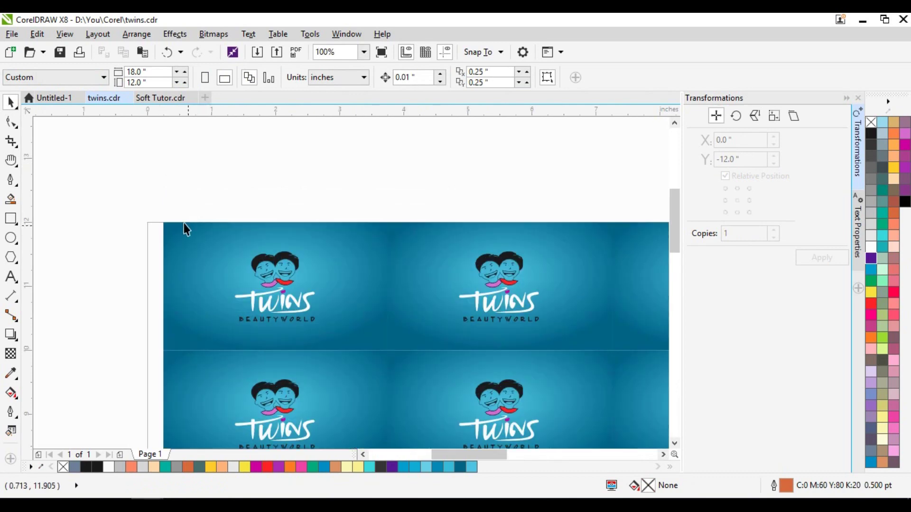
pyautogui.scroll(-4, 146, 187)
pyautogui.scroll(-2, 148, 163)
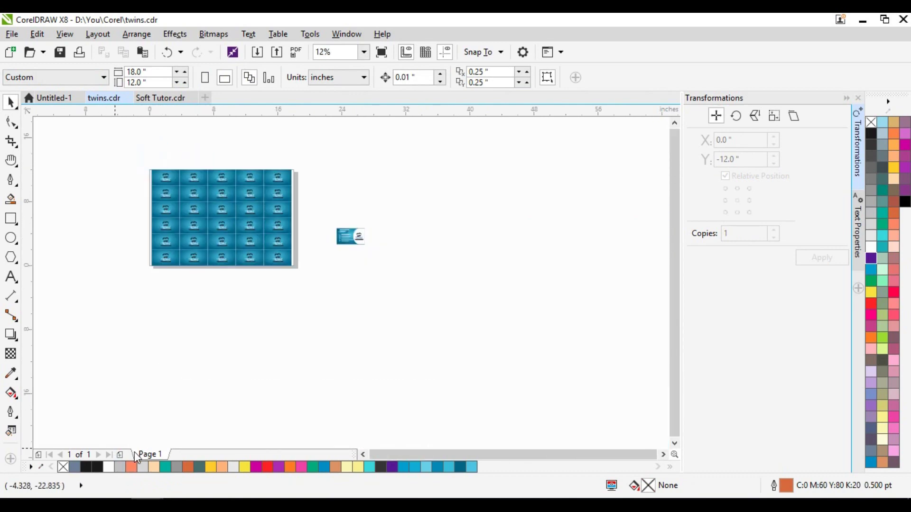
# - Add an empty Page 2 to the document, then go back to Page 1
pyautogui.click(121, 456)
pyautogui.click(150, 454)
pyautogui.click(289, 359)
pyautogui.scroll(4, 190, 262)
pyautogui.click(356, 340)
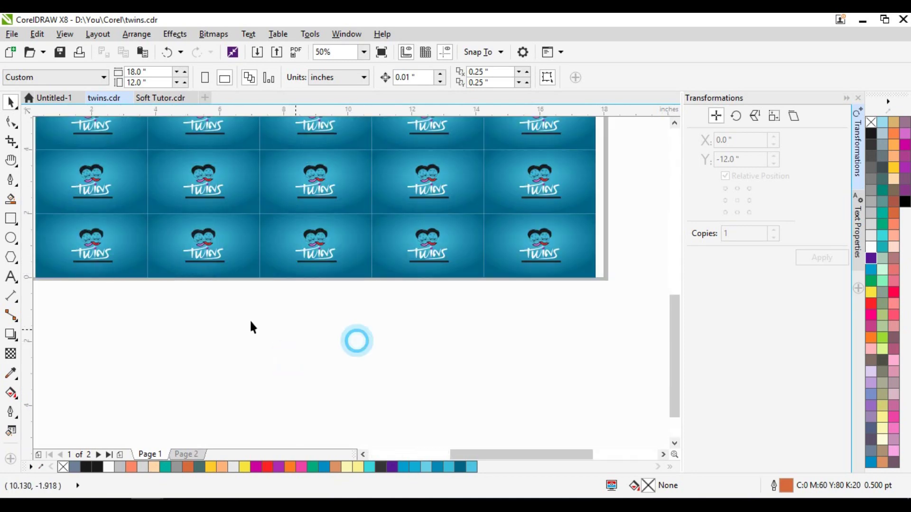
pyautogui.scroll(-4, 98, 282)
pyautogui.scroll(4, 228, 319)
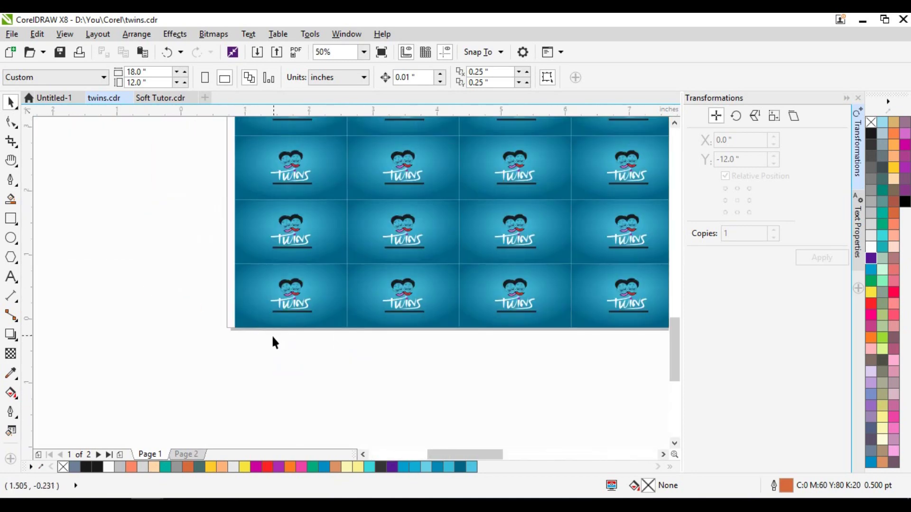
pyautogui.scroll(4, 272, 339)
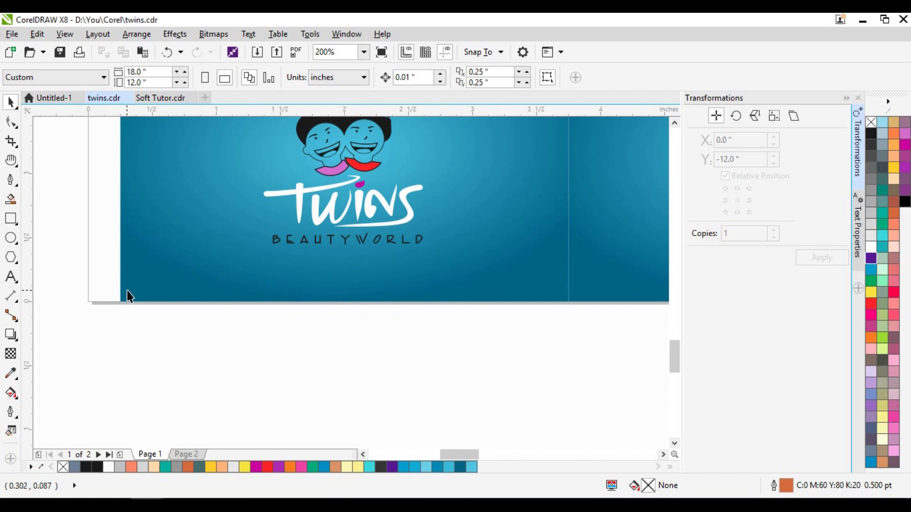
pyautogui.scroll(-4, 186, 251)
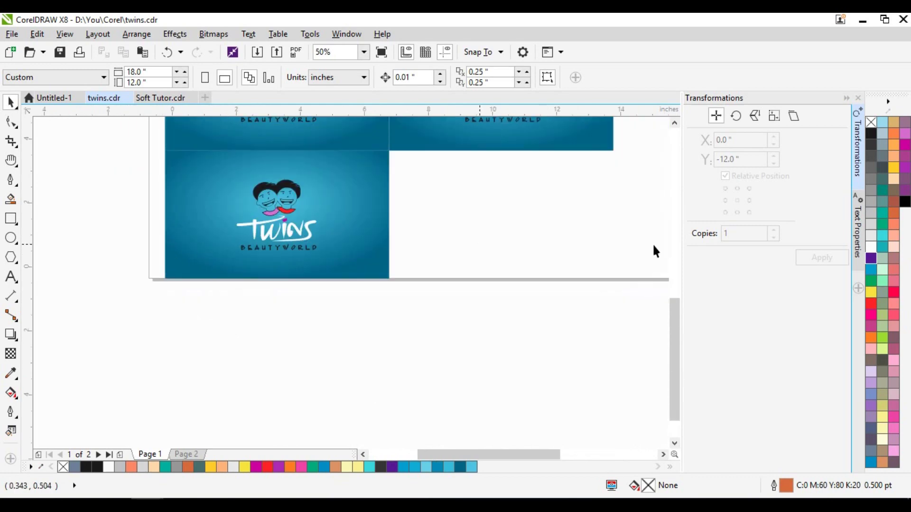
# - Switch to Page 2 and drag the contact card back onto it
pyautogui.click(188, 454)
pyautogui.scroll(-2, 196, 389)
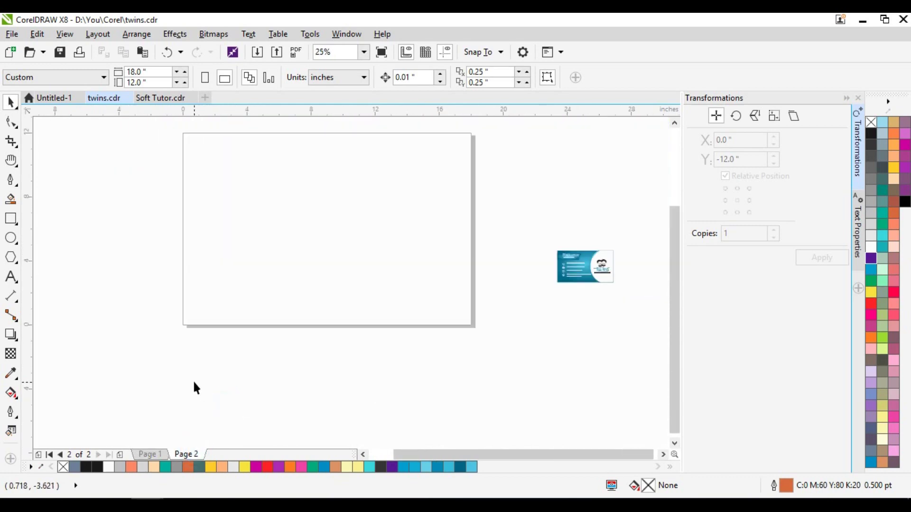
pyautogui.moveTo(565, 251); pyautogui.dragTo(210, 137)
# - Build a column of six card backs by copying the card 2 inches down
pyautogui.scroll(2, 212, 138)
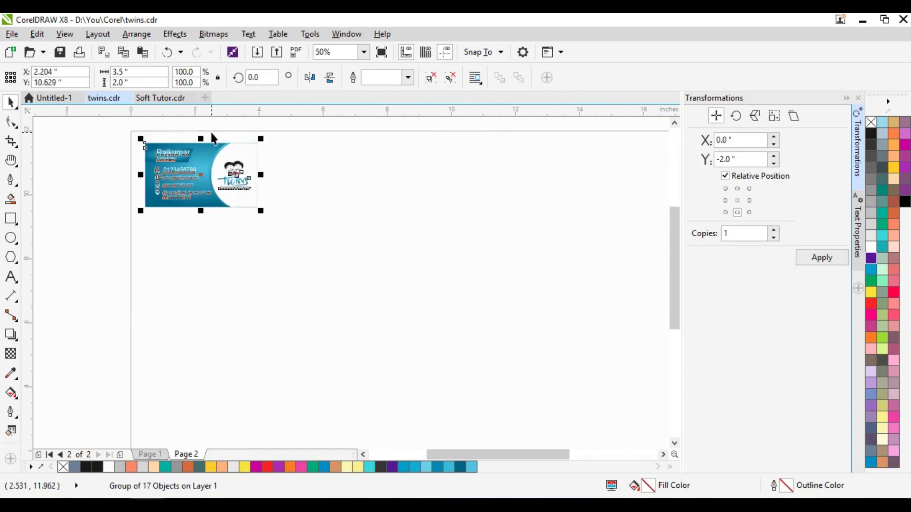
pyautogui.scroll(2, 213, 139)
pyautogui.click(824, 261)
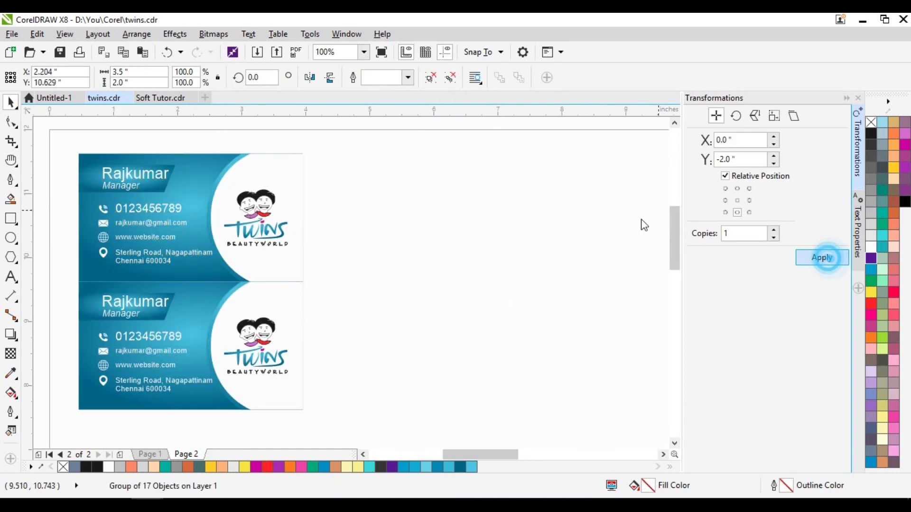
pyautogui.click(826, 261)
pyautogui.scroll(-2, 296, 147)
pyautogui.click(825, 259)
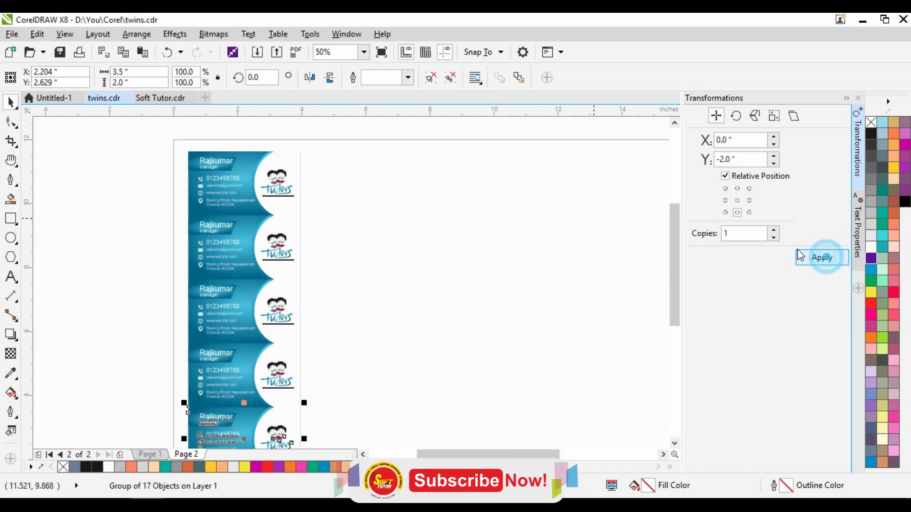
pyautogui.scroll(-2, 197, 190)
pyautogui.moveTo(167, 154); pyautogui.dragTo(243, 285)
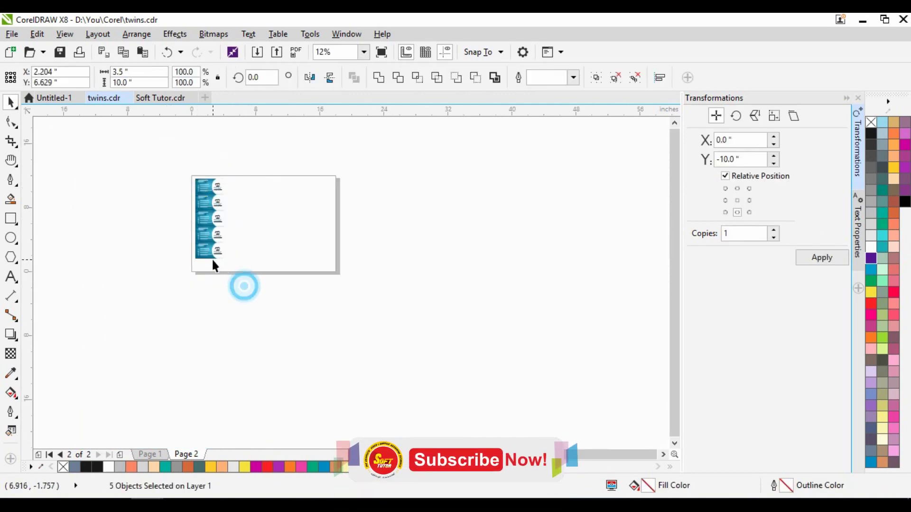
pyautogui.click(212, 259)
pyautogui.click(821, 257)
# - Copy the six-card column 3.5 inches right four times to make five columns
pyautogui.moveTo(179, 136); pyautogui.dragTo(323, 309)
pyautogui.click(750, 201)
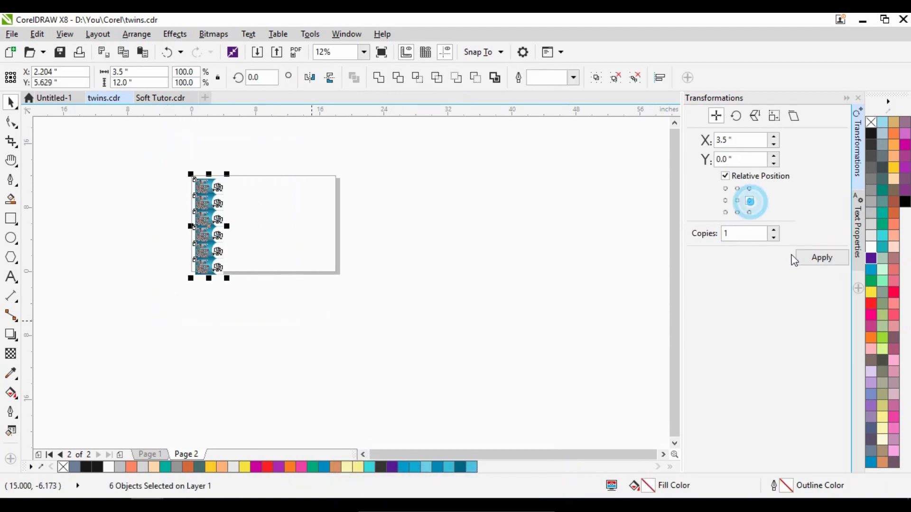
pyautogui.click(803, 258)
pyautogui.click(807, 259)
pyautogui.click(808, 263)
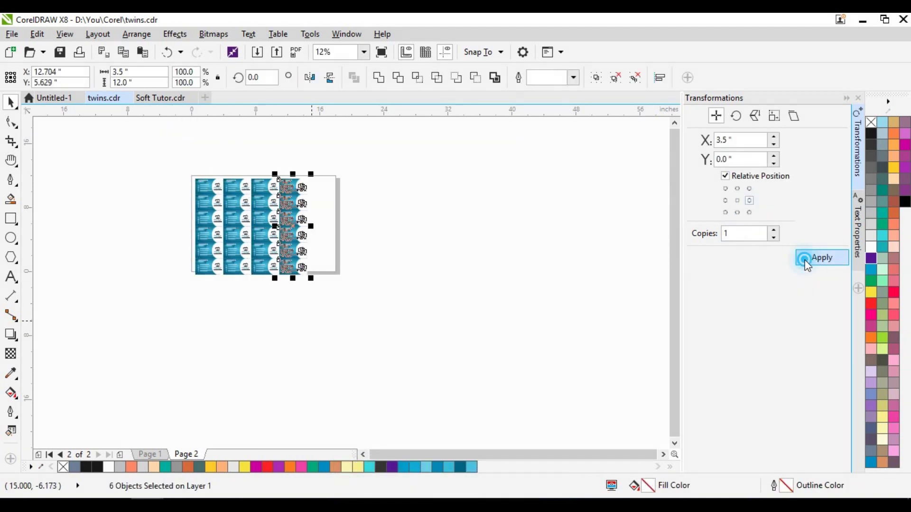
# - Select all 30 card backs and group them with Ctrl+G
pyautogui.click(373, 164)
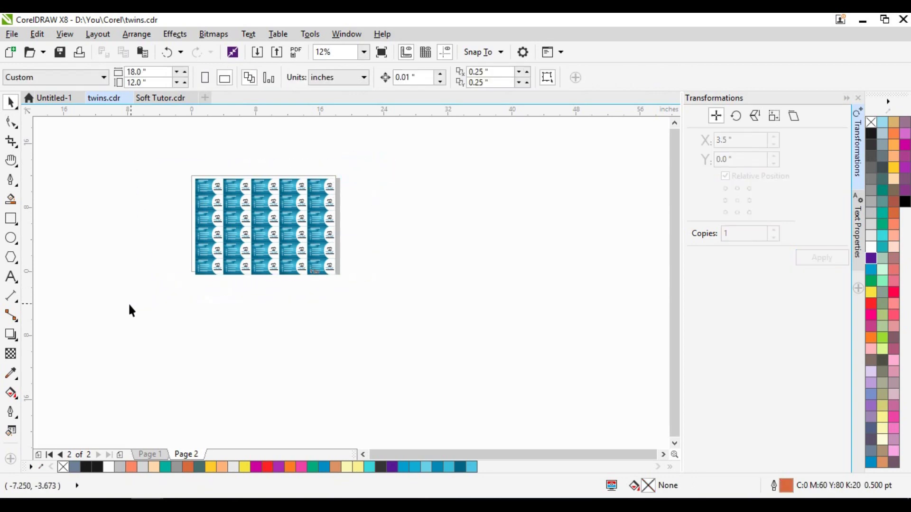
pyautogui.hotkey('ctrl', 'a')
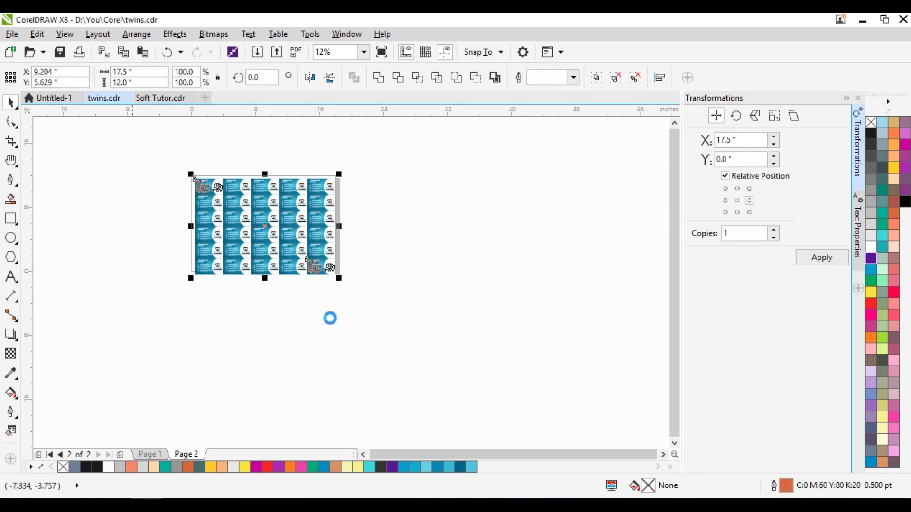
pyautogui.hotkey('ctrl', 'g')
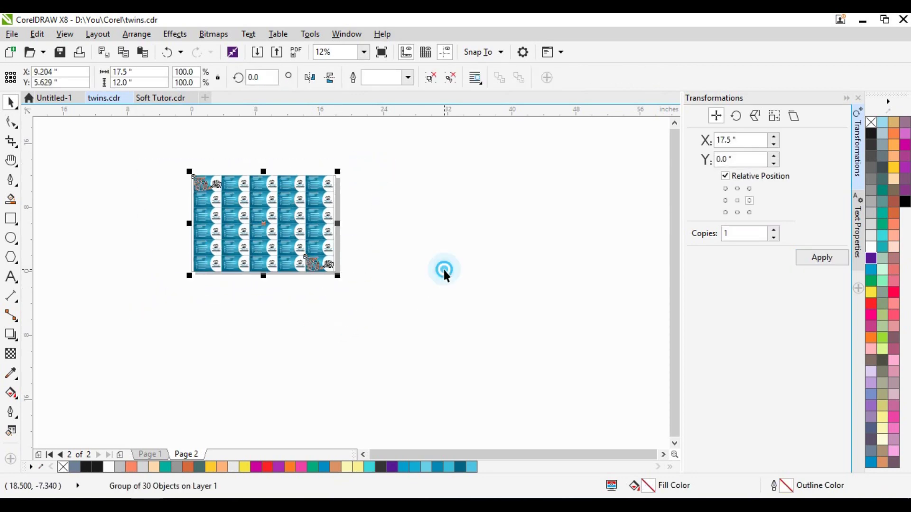
pyautogui.click(444, 268)
pyautogui.scroll(2, 271, 209)
pyautogui.click(545, 238)
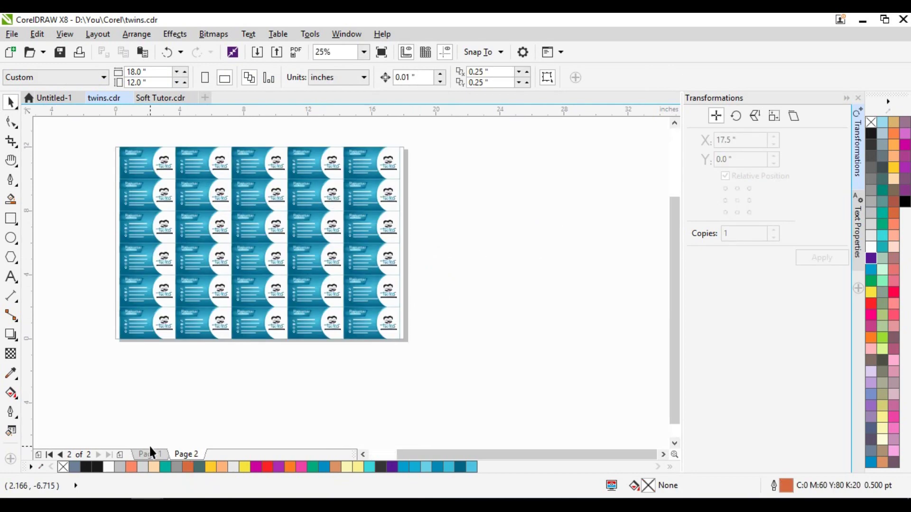
# - Check Page 1 and Page 2, then select the page width value in the toolbar
pyautogui.click(156, 454)
pyautogui.click(179, 456)
pyautogui.click(150, 72)
pyautogui.hotkey('ctrl', 'a')
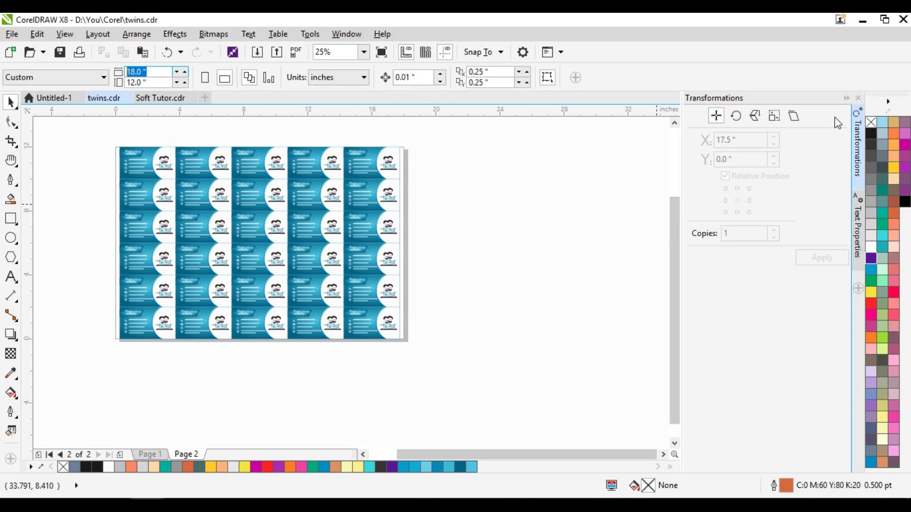
# - Collapse the Transformations docker and display Page 1 with the logo card fronts
pyautogui.click(846, 98)
pyautogui.scroll(2, 365, 136)
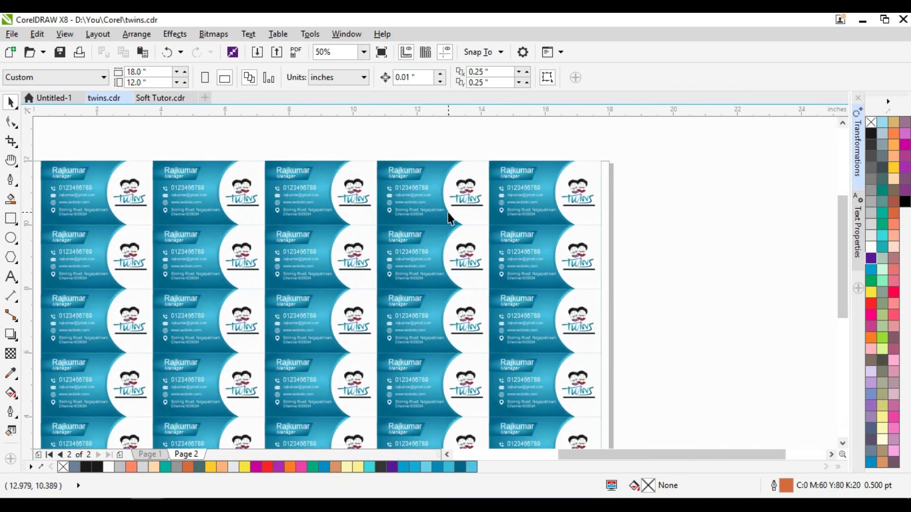
pyautogui.click(150, 454)
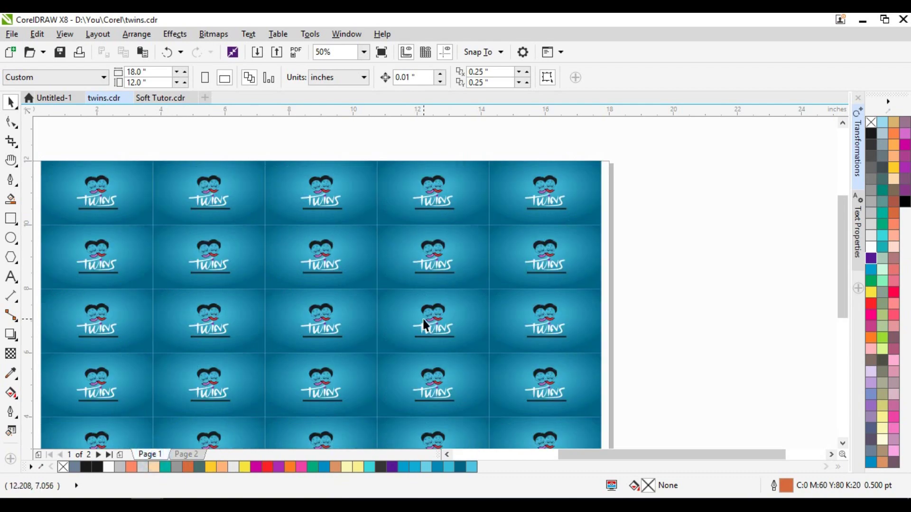
pyautogui.scroll(2, 339, 199)
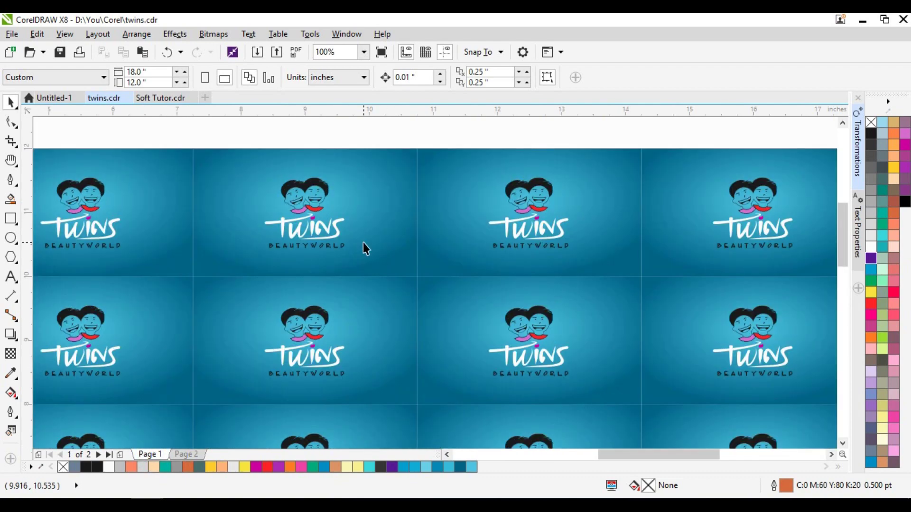